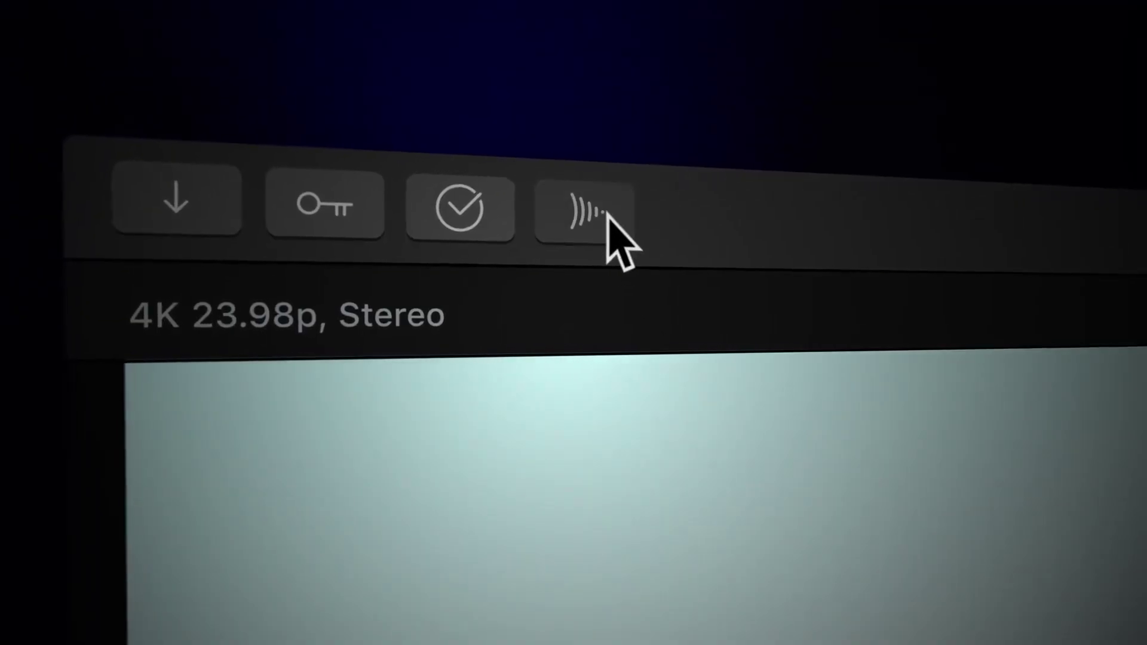
# Step: Open the Codes notes listing python macrecovery.py download commands for Lion through High Sierra
pyautogui.click(607, 215)
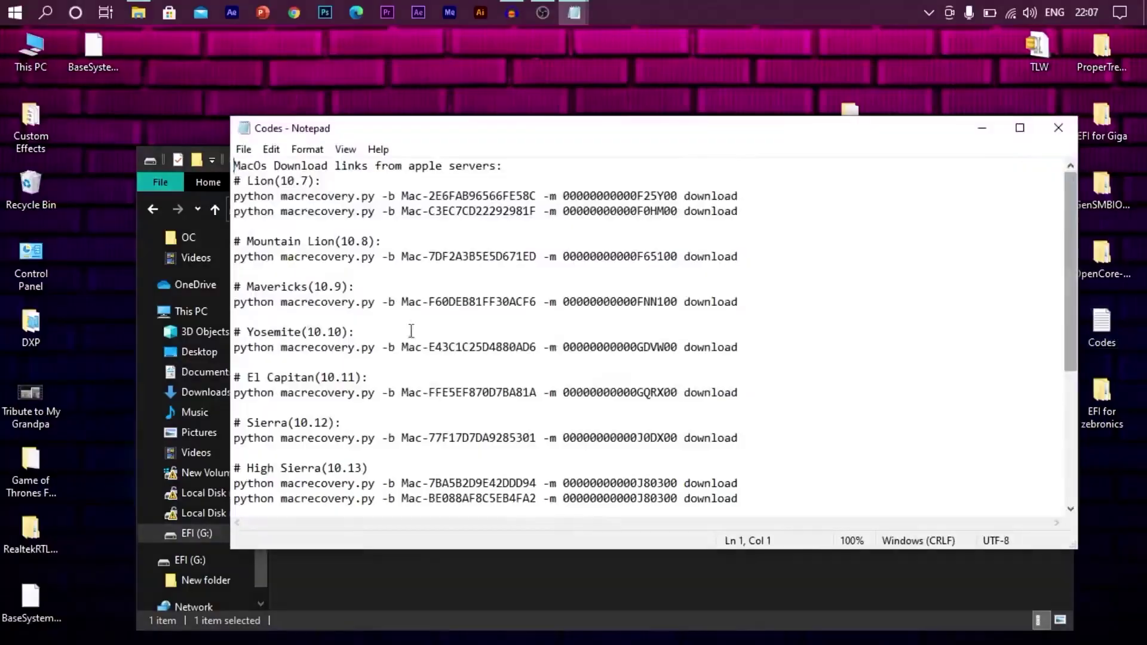
# Step: Collapse ACPI, Booter, DeviceProperties, Kernel, Misc and NVRAM, then edit SystemProductName's iMac13,2 value
pyautogui.scroll(-5, 598, 446)
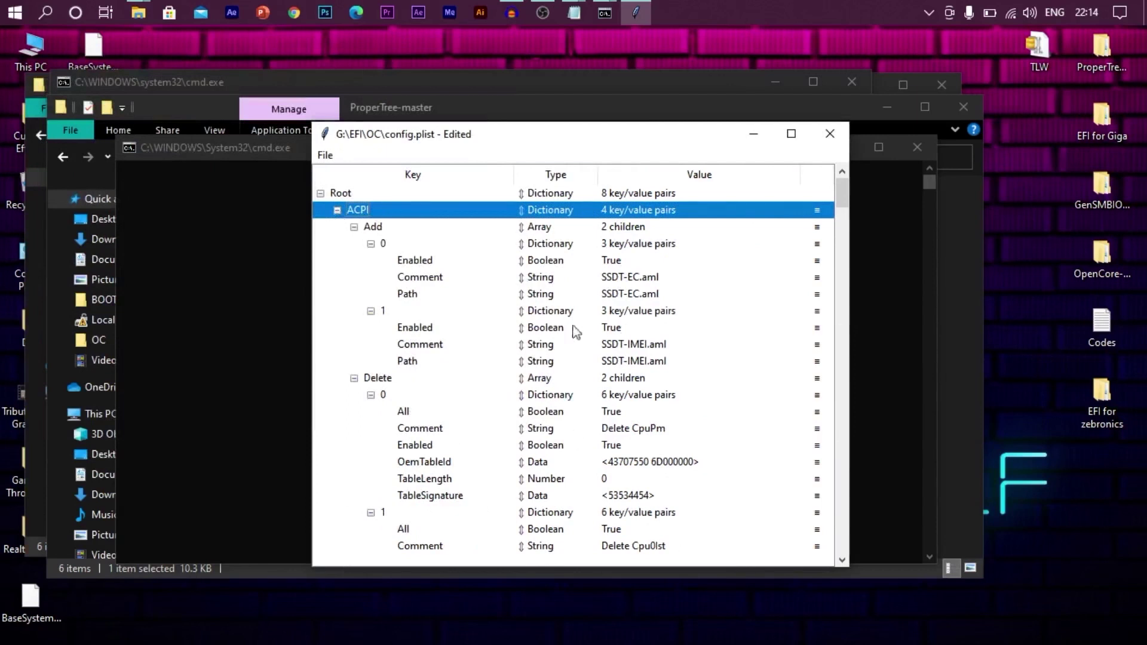
pyautogui.click(337, 210)
pyautogui.click(337, 210)
pyautogui.click(337, 210)
pyautogui.click(337, 226)
pyautogui.click(337, 244)
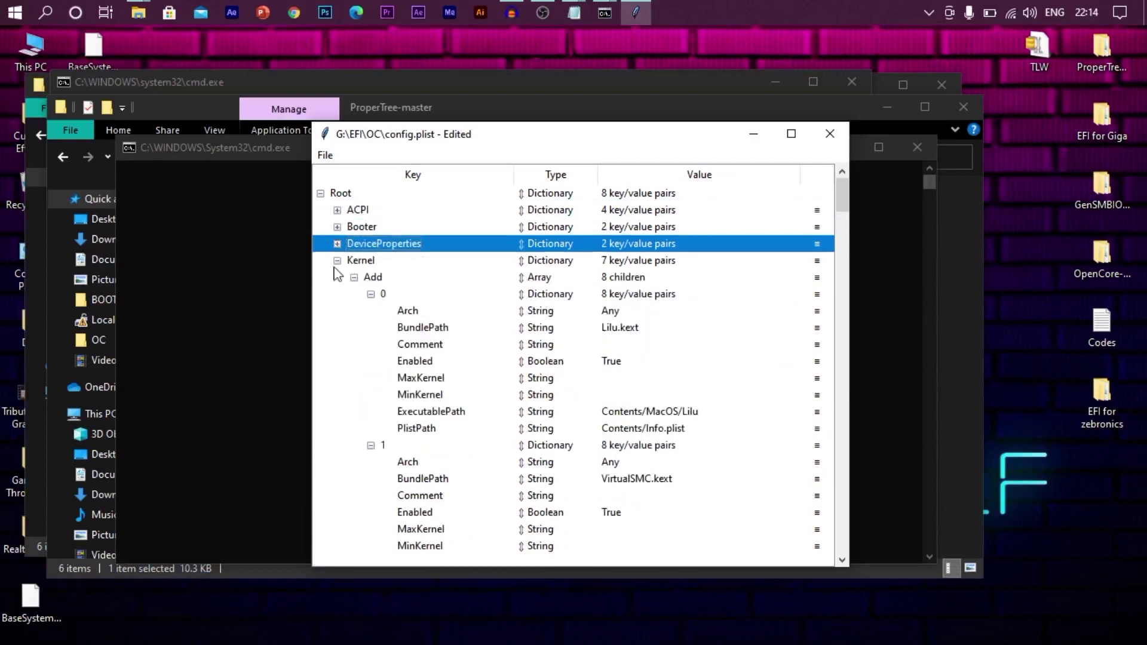
pyautogui.click(337, 261)
pyautogui.click(337, 277)
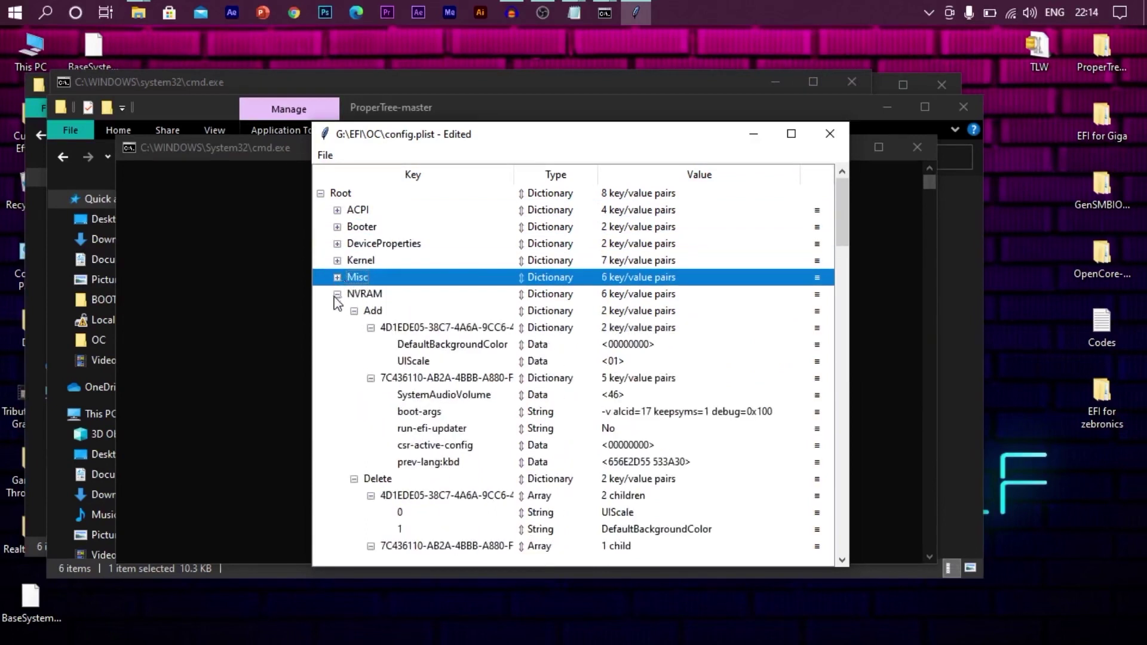
pyautogui.click(337, 294)
pyautogui.scroll(-2, 621, 459)
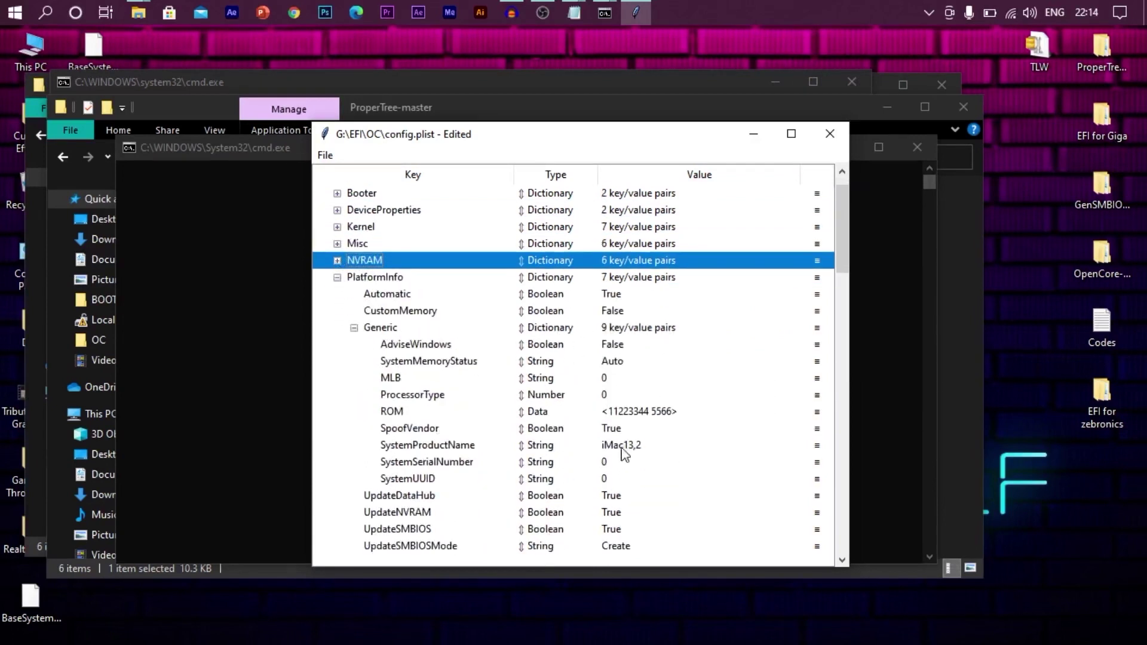
pyautogui.click(618, 452)
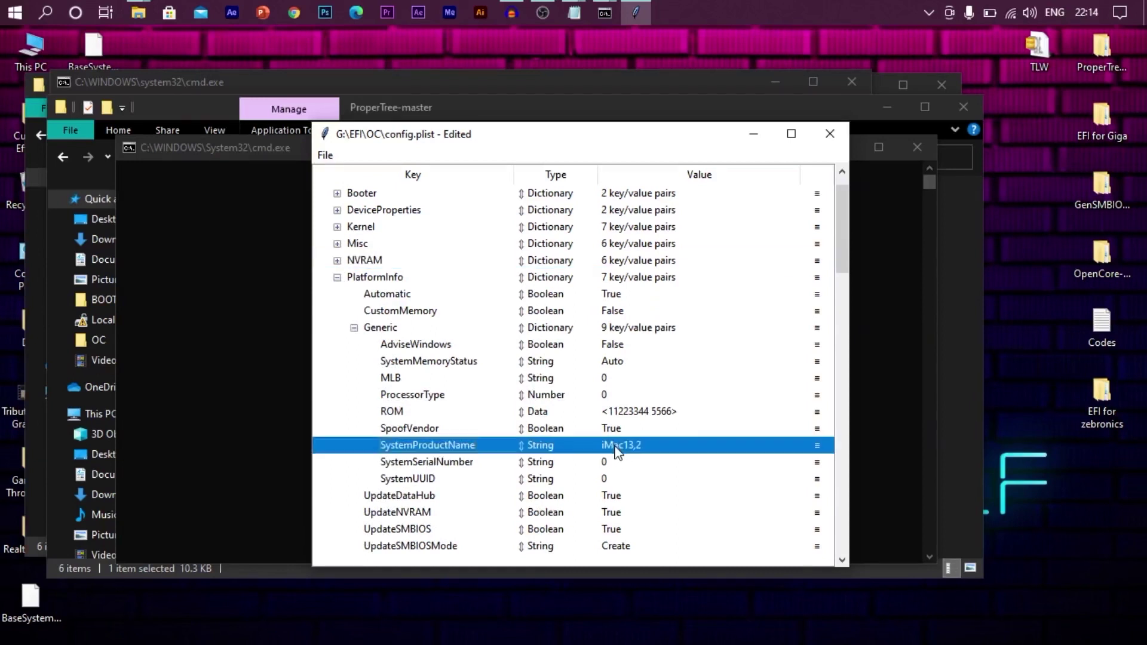
pyautogui.doubleClick(643, 453)
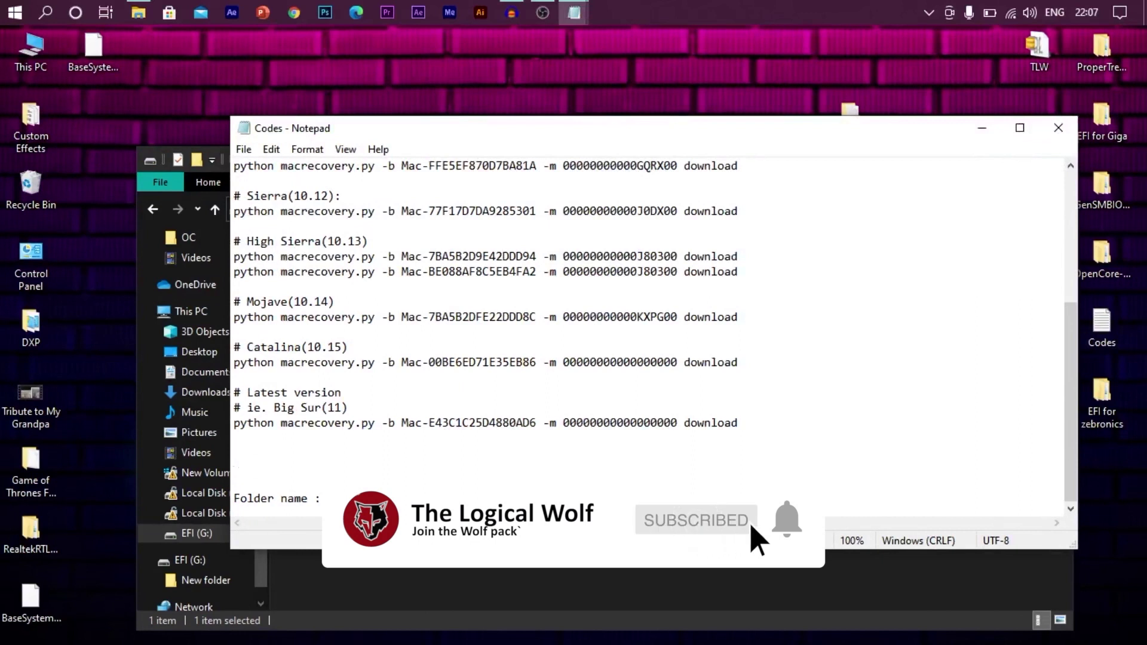
# Step: Minimize the notes and begin renaming New folder on the EFI (G:) drive
pyautogui.click(983, 128)
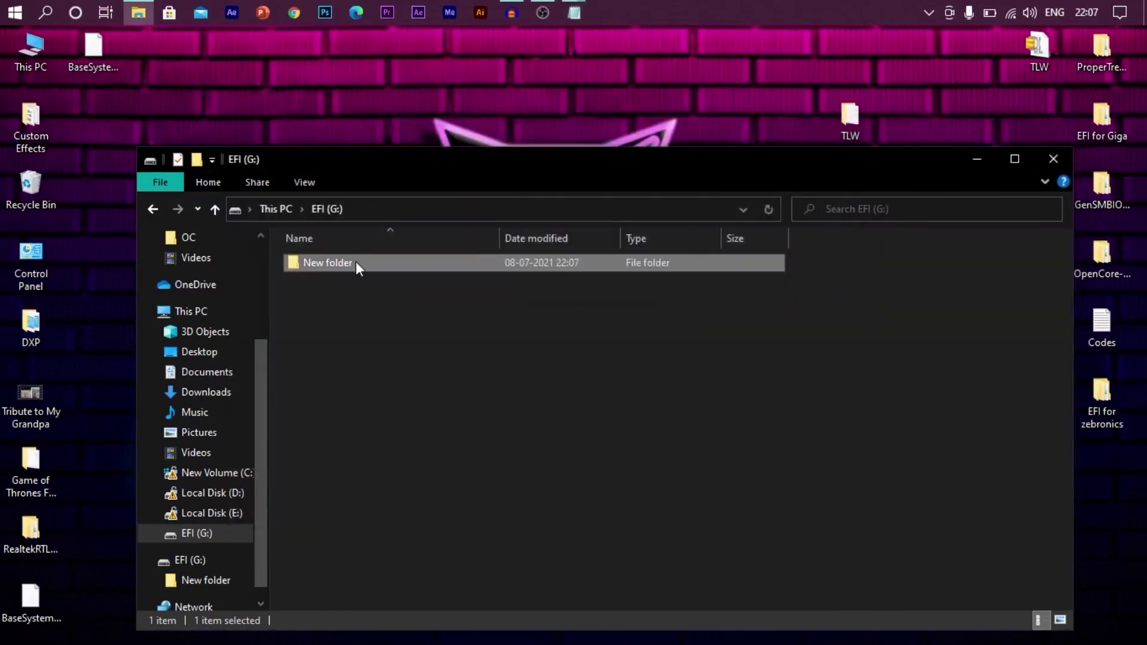
pyautogui.rightClick(356, 260)
pyautogui.click(454, 608)
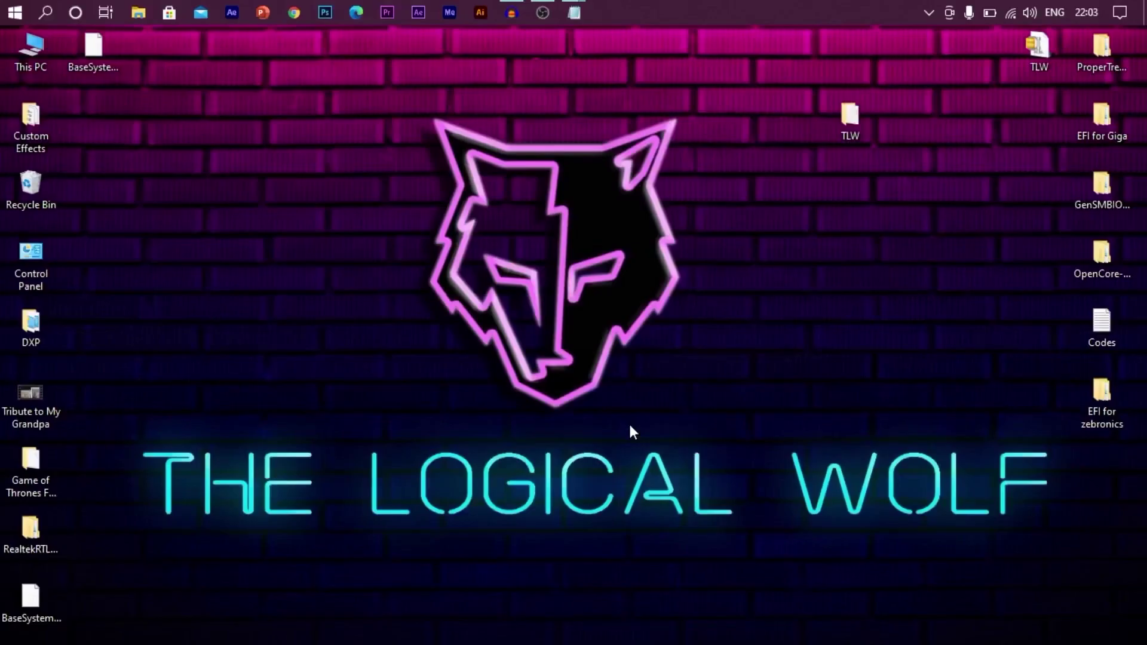
# Step: Launch Command Prompt as administrator from the Start menu search for cmd
pyautogui.click(8, 14)
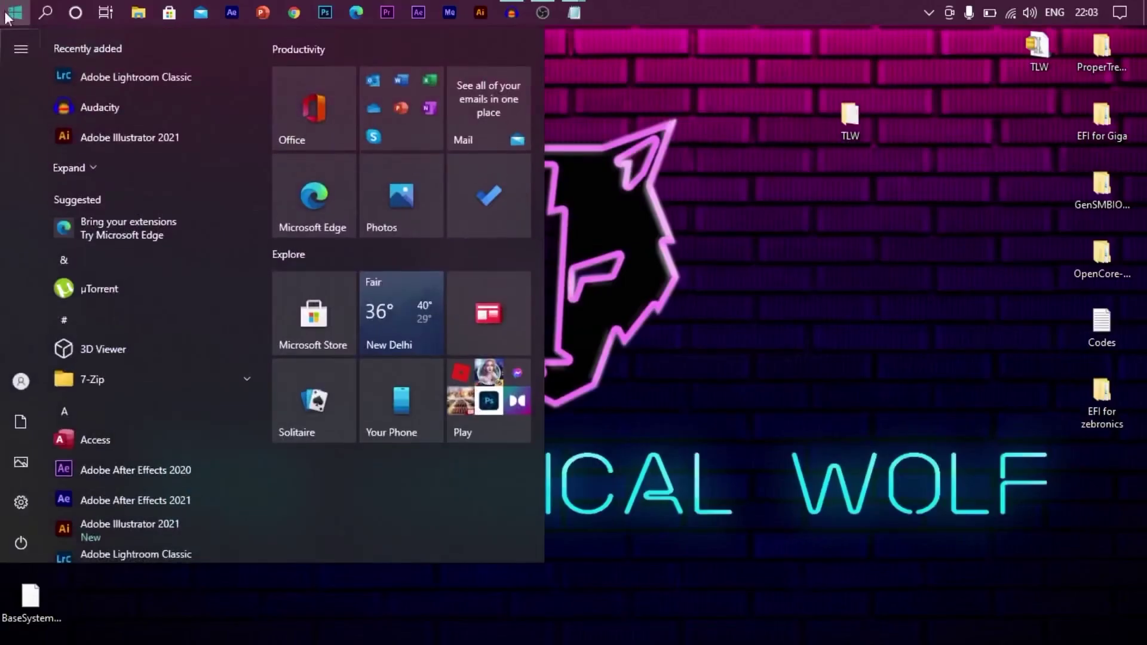
pyautogui.write('cmd')
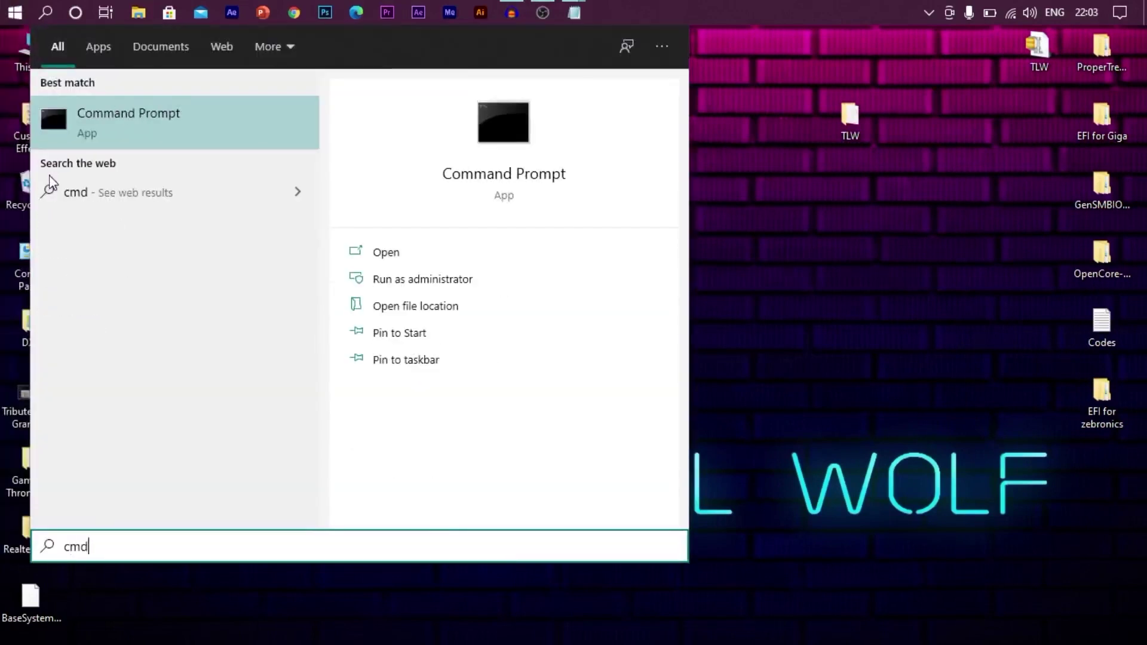
pyautogui.click(147, 125)
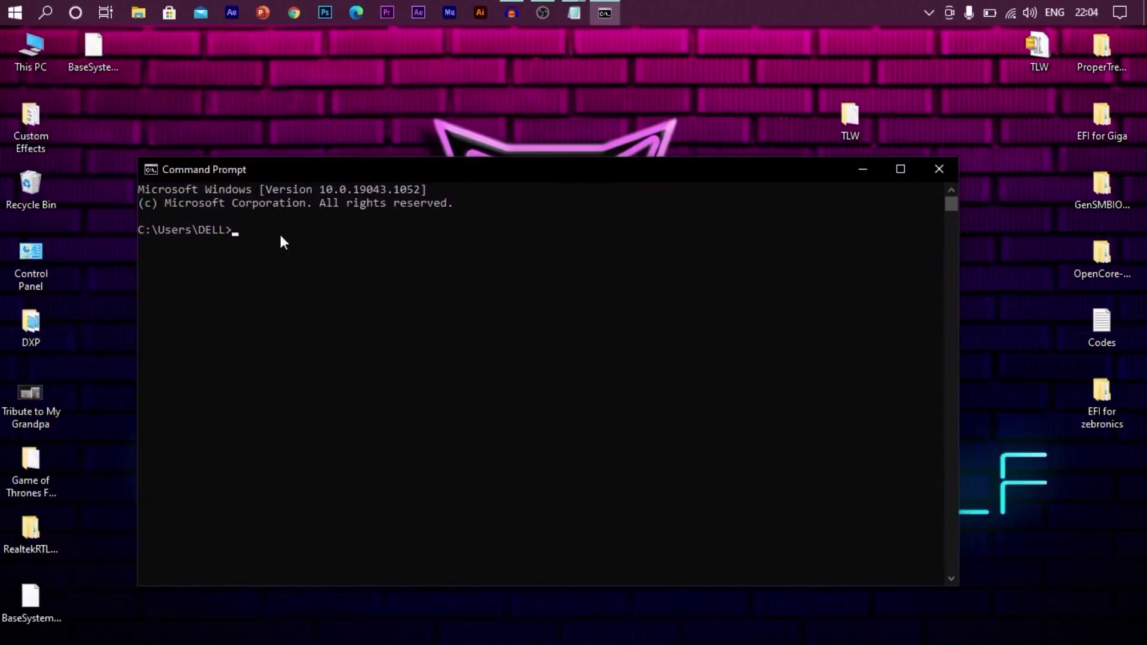
pyautogui.click(184, 123)
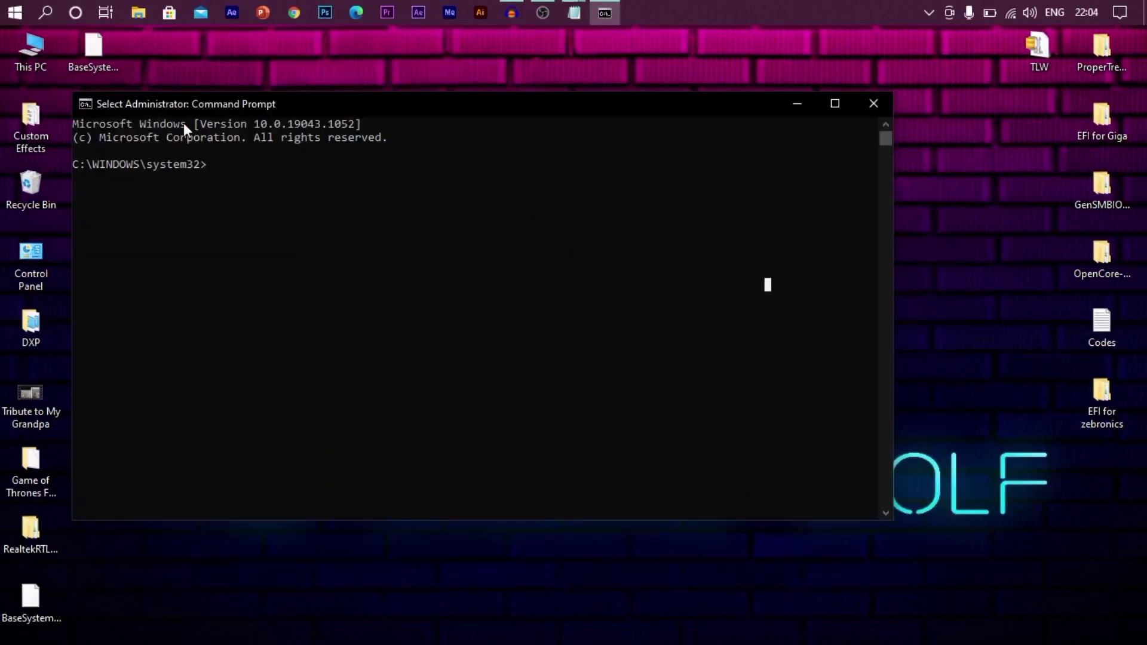
# Step: In diskpart, list the disks, select disk 1 (the 14 GB USB) and clean it
pyautogui.write('dis')
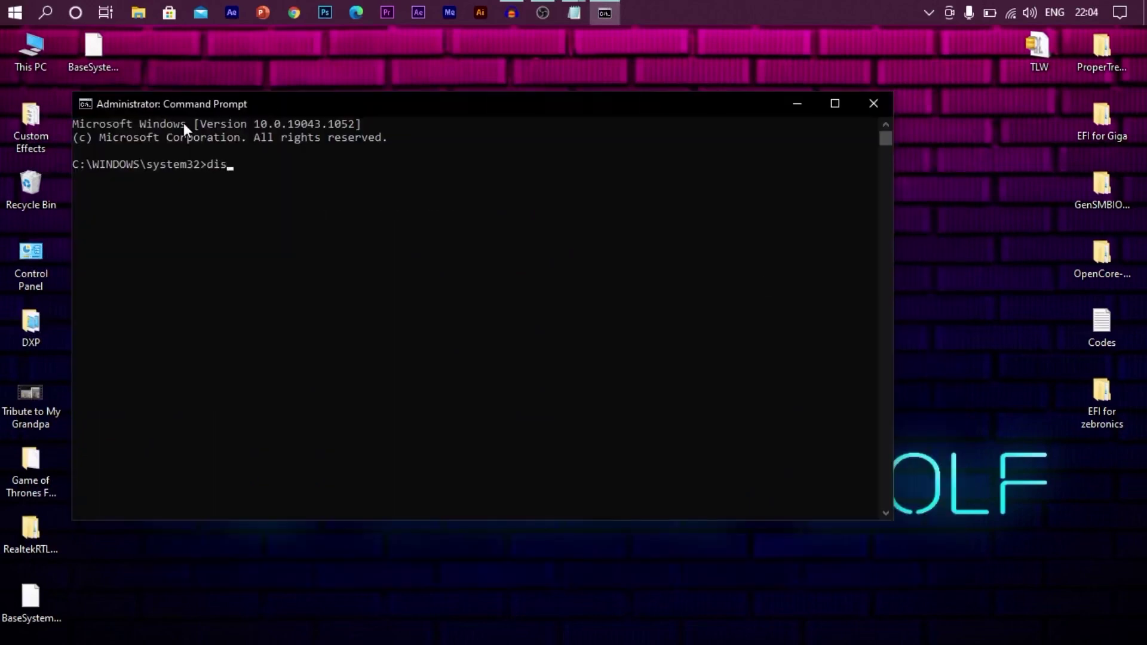
pyautogui.write('kpart')
pyautogui.press('Return')
pyautogui.write('list')
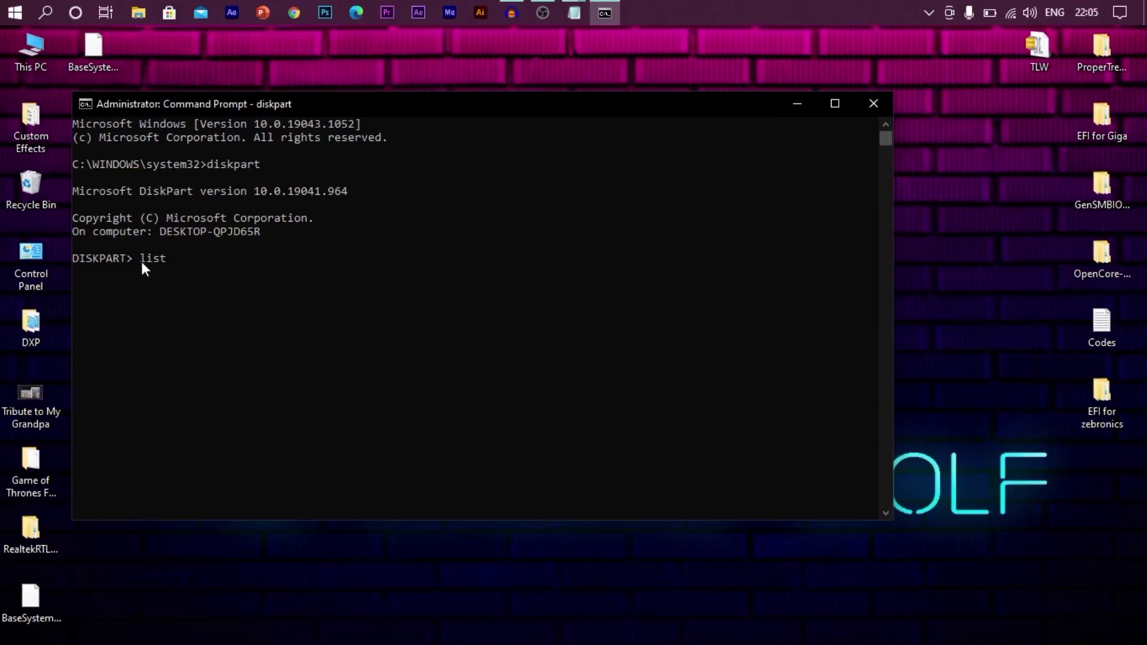
pyautogui.write(' disk')
pyautogui.press('Return')
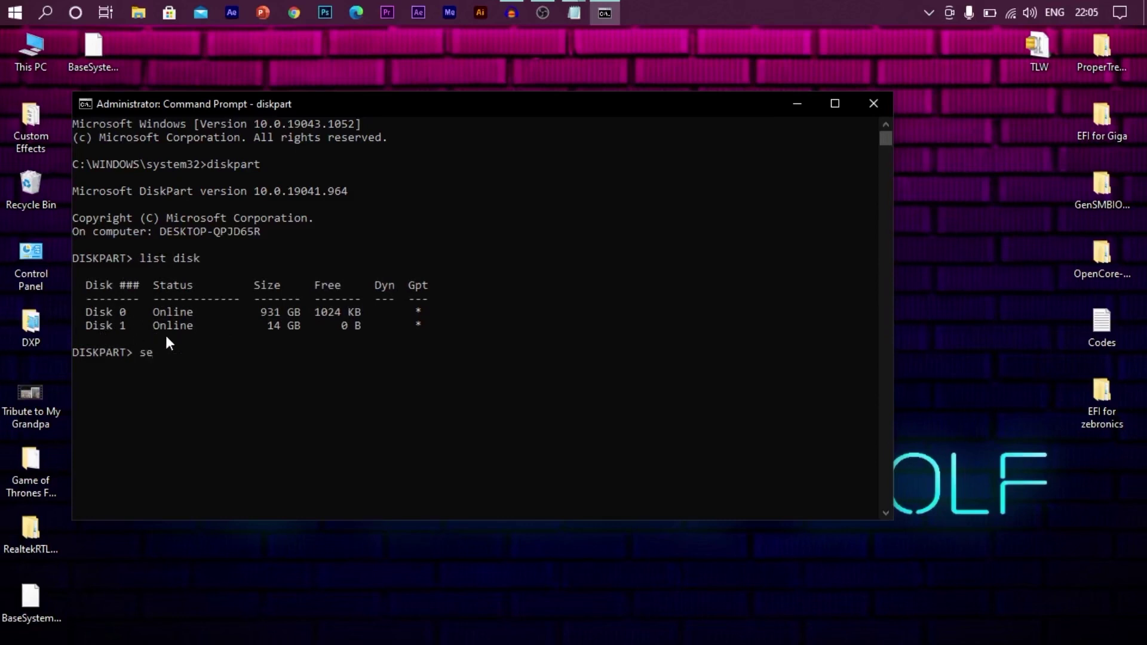
pyautogui.write('select disk 1')
pyautogui.press('Return')
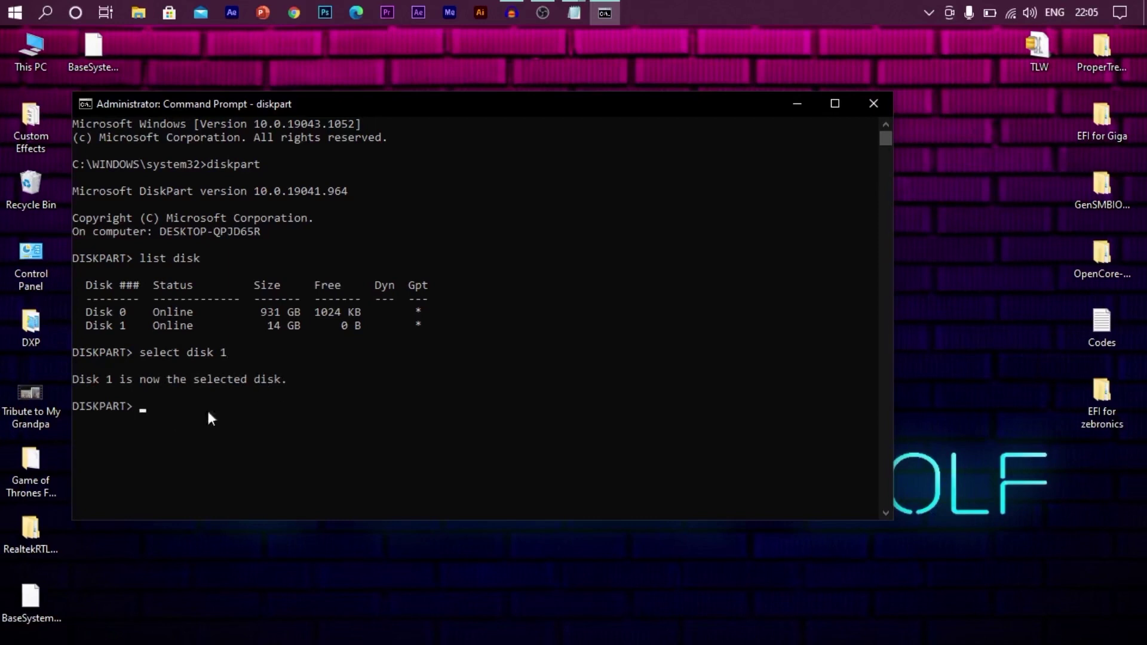
pyautogui.write('clean')
pyautogui.press('Return')
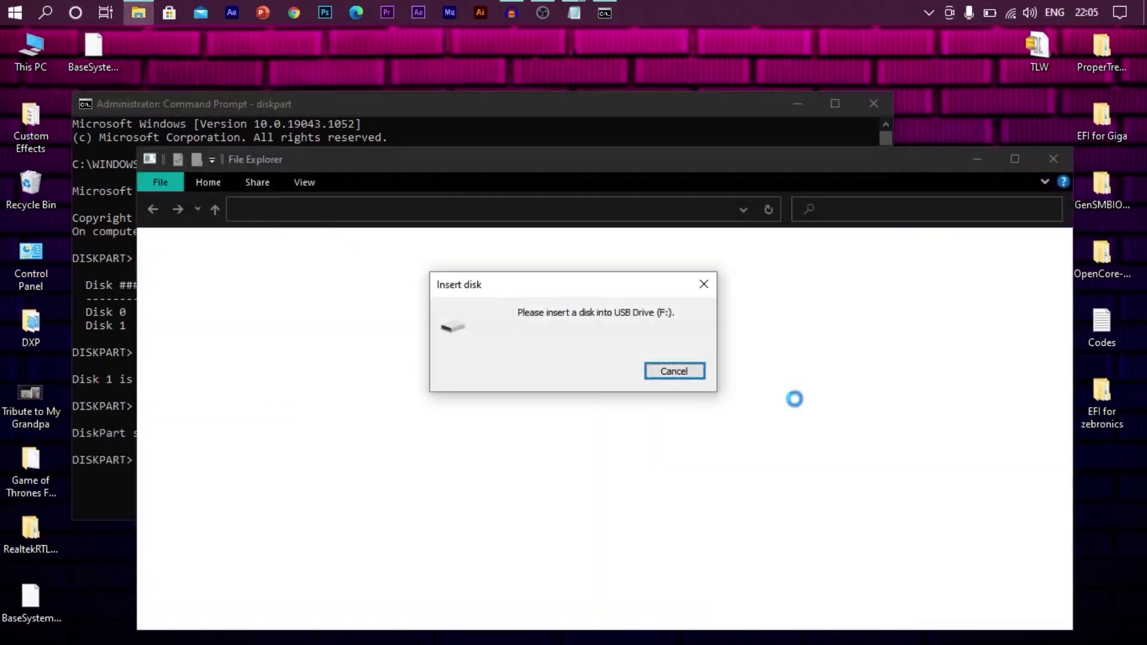
pyautogui.click(26, 19)
# Step: In Disk Management, create a new simple volume on Disk 1's unallocated space
pyautogui.write('disk')
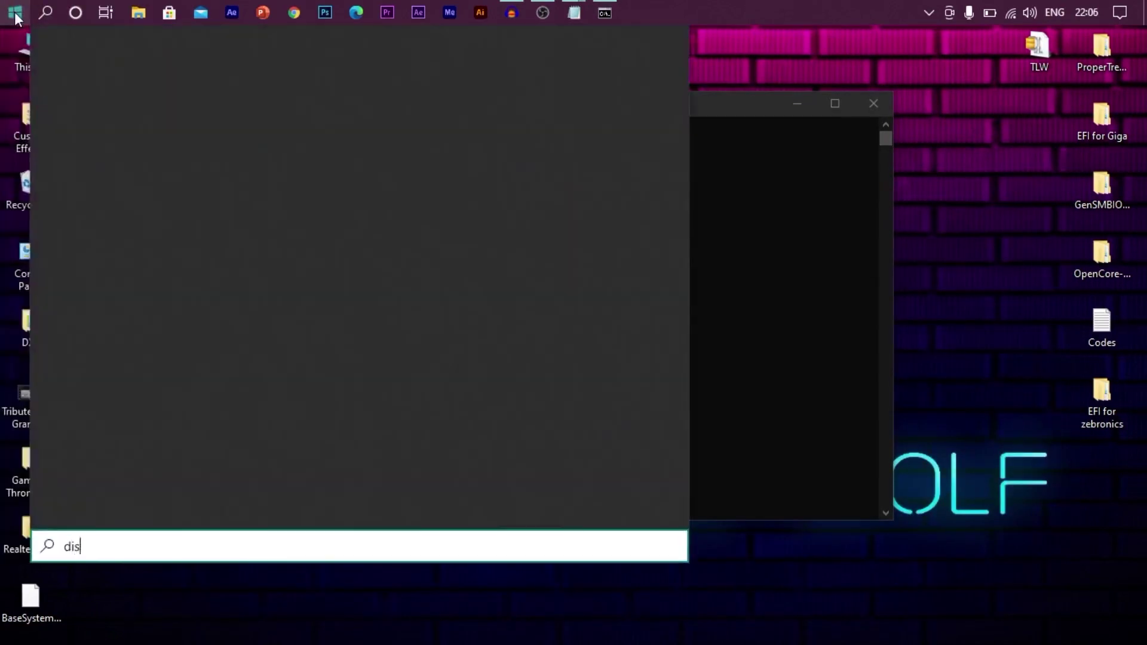
pyautogui.click(181, 134)
pyautogui.rightClick(383, 520)
pyautogui.click(418, 527)
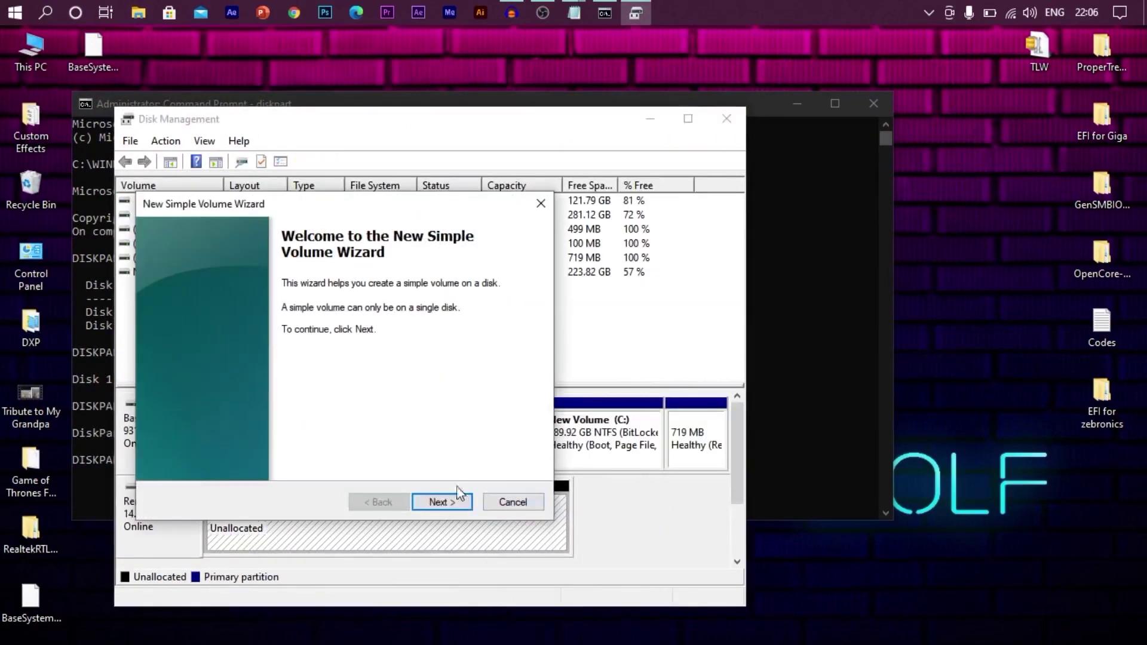
pyautogui.click(453, 500)
pyautogui.click(452, 499)
pyautogui.click(453, 499)
pyautogui.click(452, 500)
pyautogui.click(452, 499)
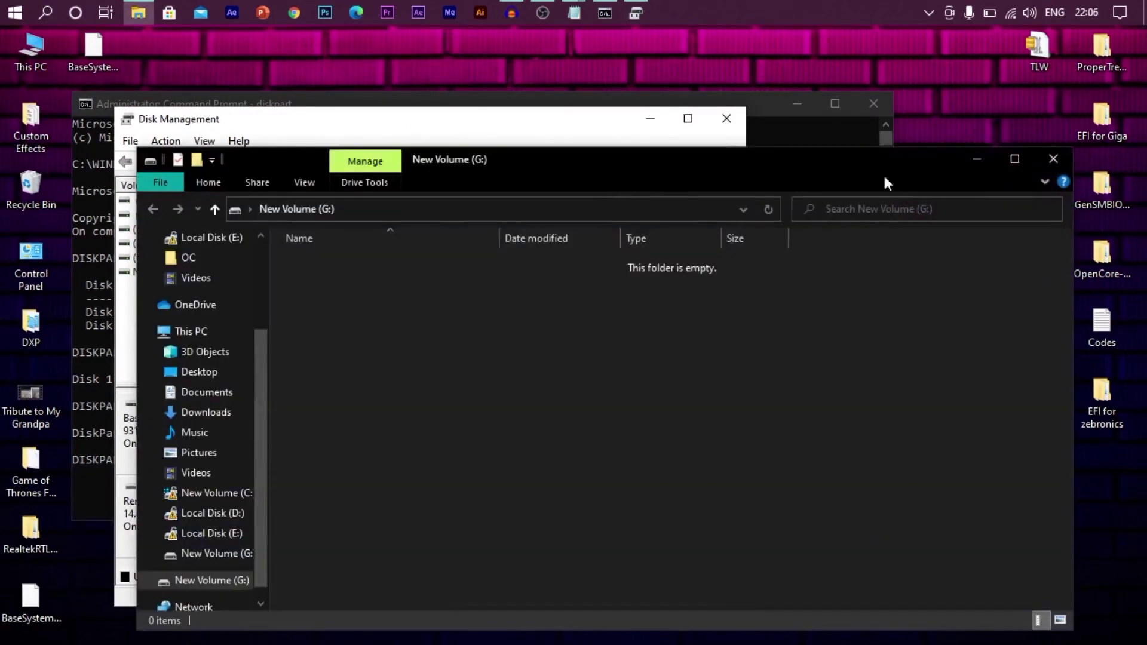
pyautogui.hotkey('alt', 'F4')
# Step: Format the new G: volume as FAT32 with the volume label EFI
pyautogui.rightClick(410, 528)
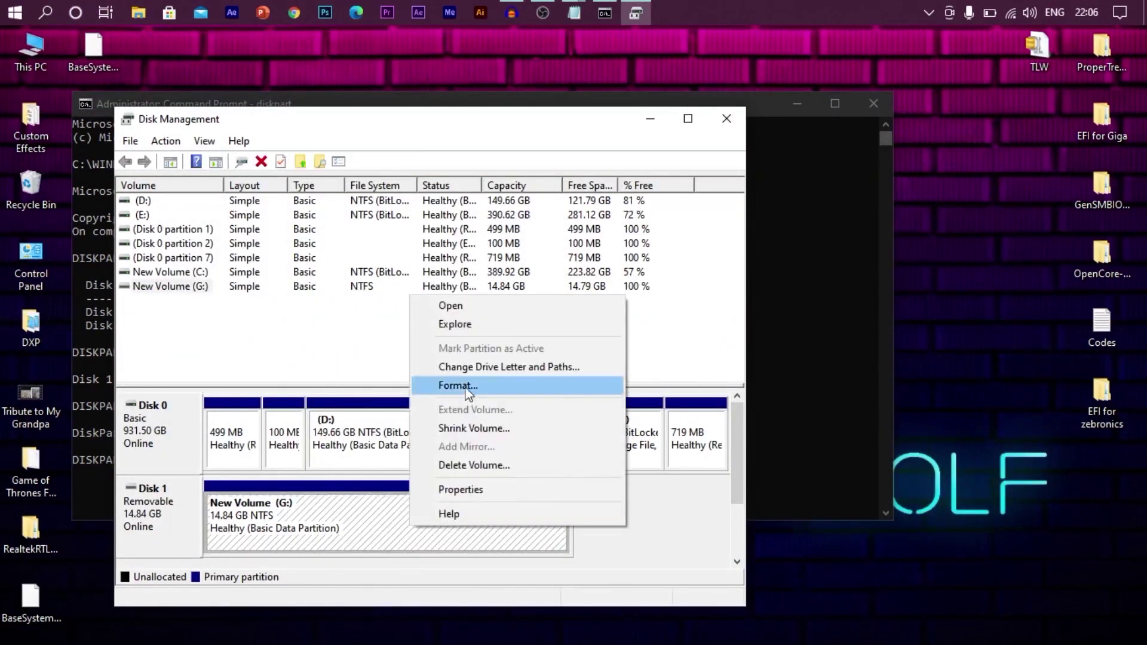
pyautogui.click(458, 386)
pyautogui.write('EFI')
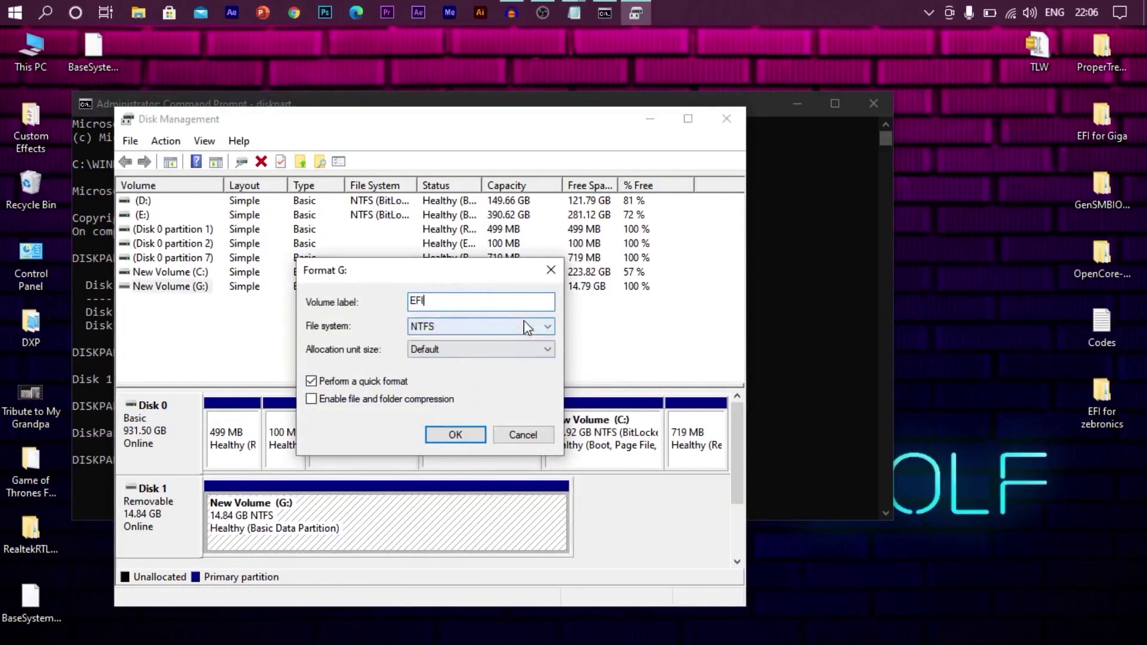
pyautogui.click(459, 328)
pyautogui.click(462, 346)
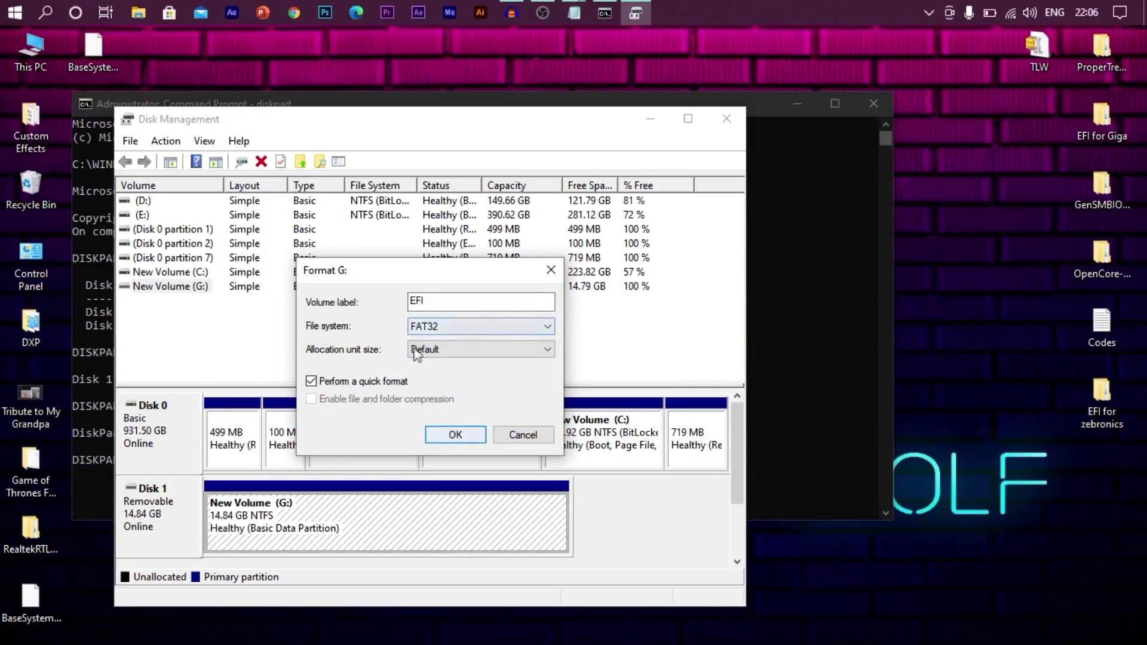
pyautogui.click(465, 440)
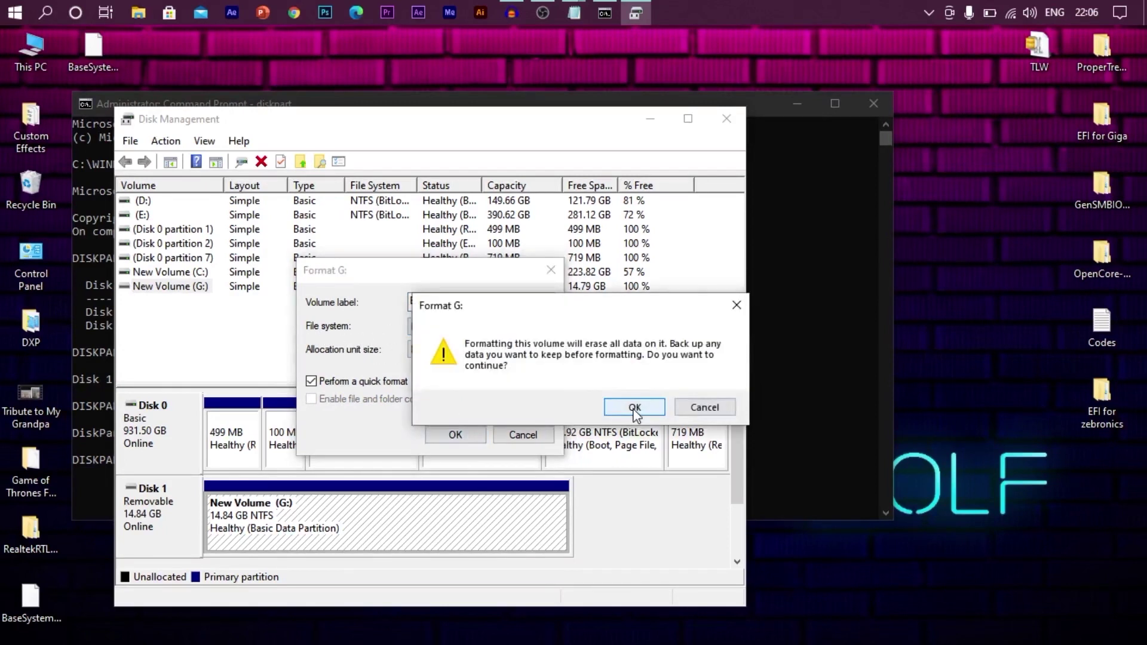
pyautogui.click(634, 408)
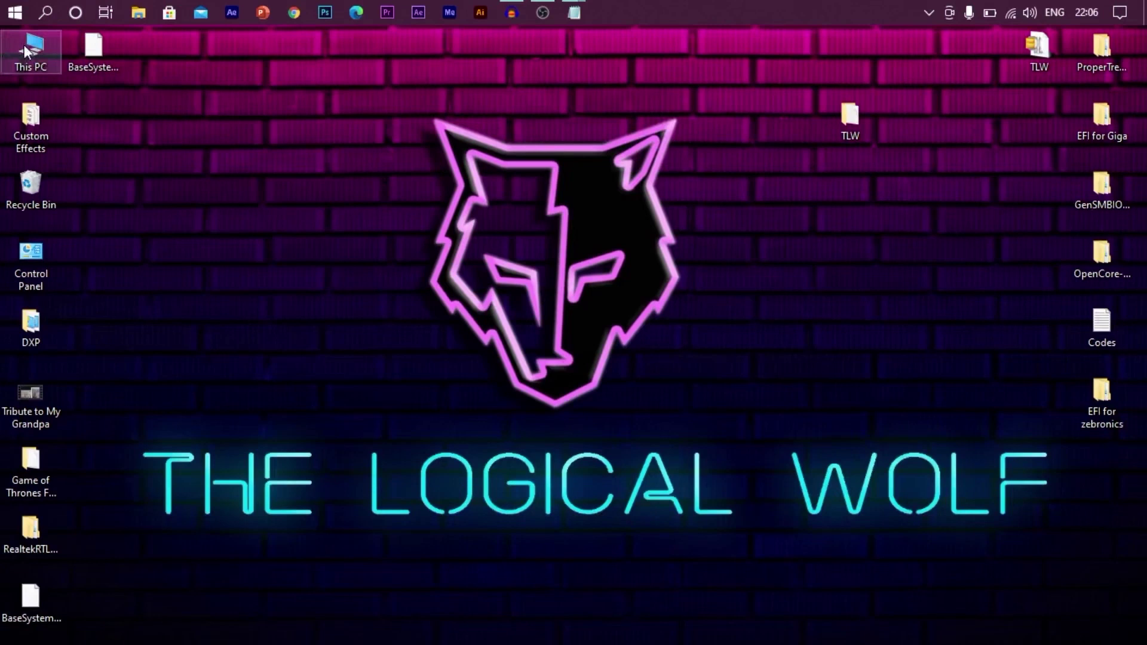
pyautogui.doubleClick(24, 44)
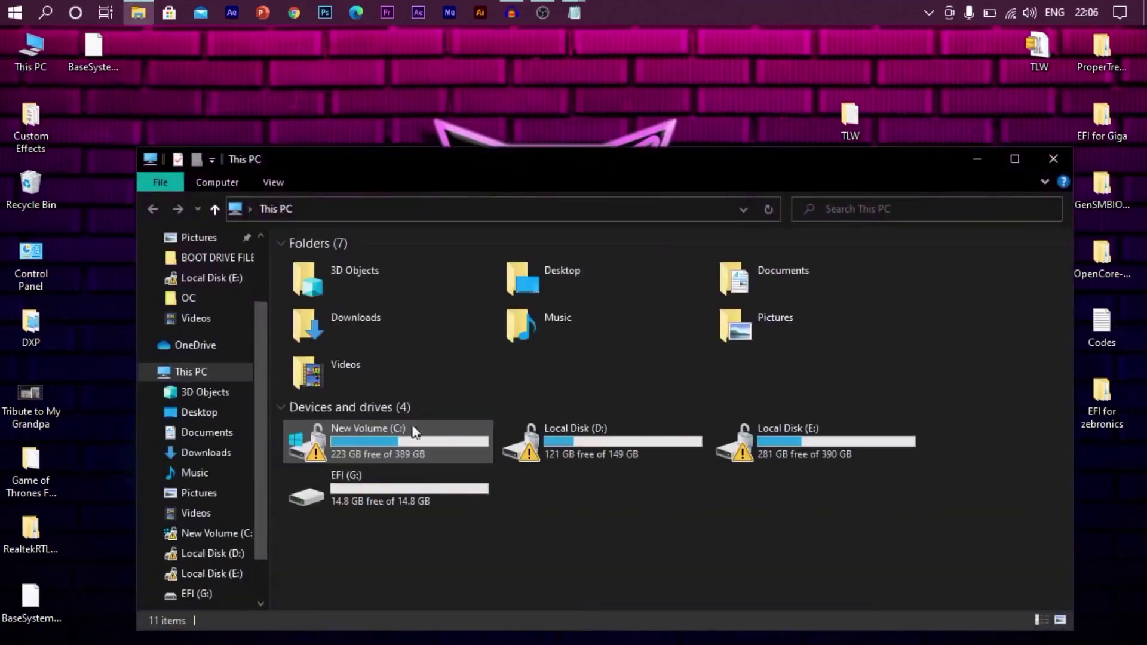
# Step: Create a new folder on EFI (G:) and rename it using com.apple.recovery.boot from the Codes notes
pyautogui.doubleClick(370, 487)
pyautogui.rightClick(443, 326)
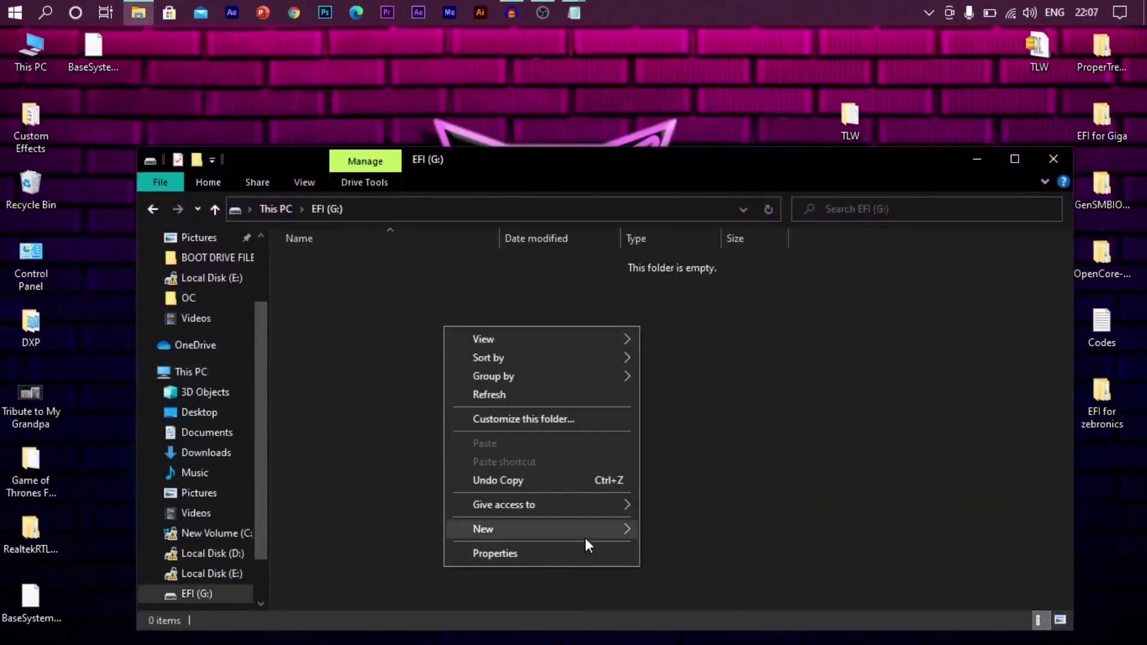
pyautogui.moveTo(701, 528)
pyautogui.click(694, 323)
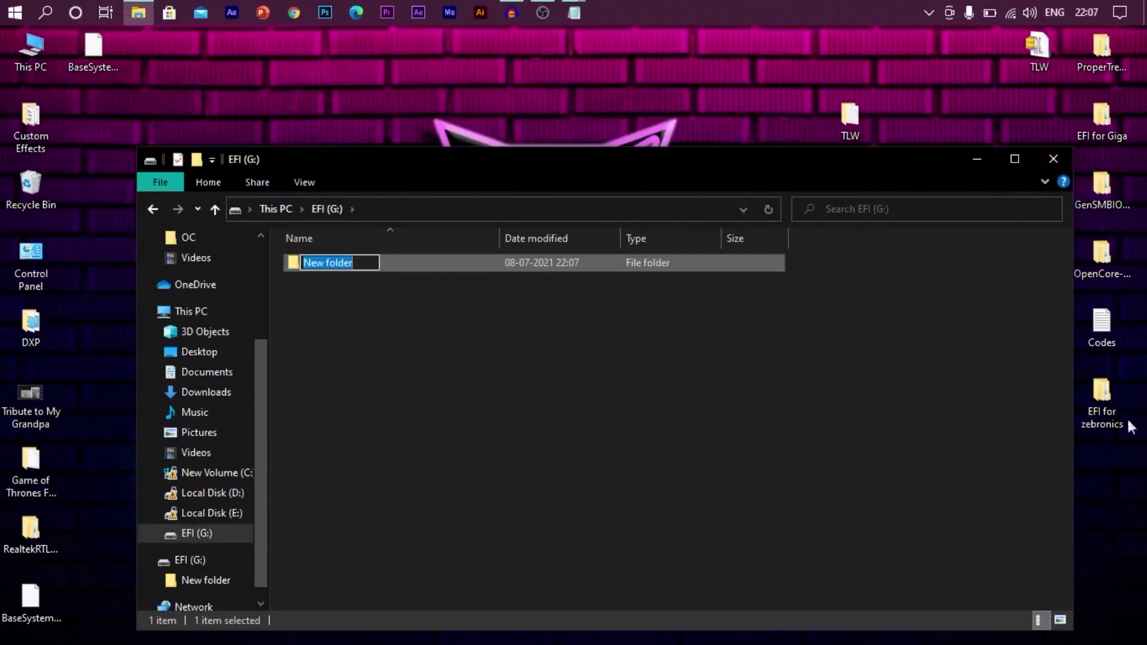
pyautogui.doubleClick(1107, 323)
pyautogui.moveTo(328, 501); pyautogui.dragTo(486, 499)
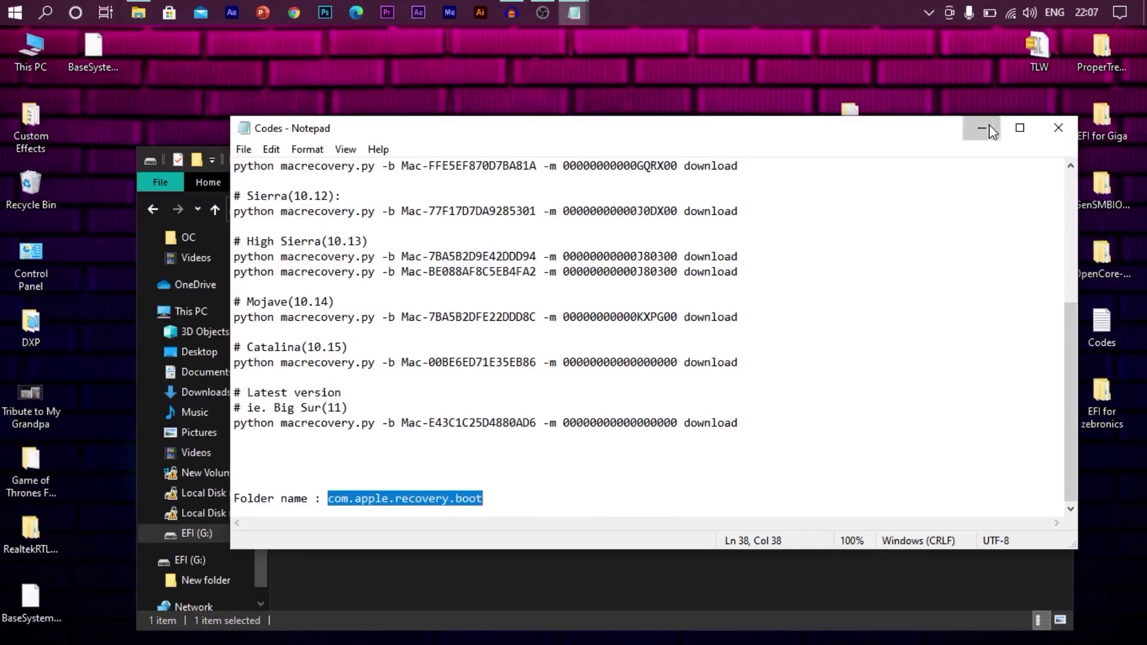
pyautogui.click(983, 128)
pyautogui.rightClick(354, 263)
pyautogui.click(394, 607)
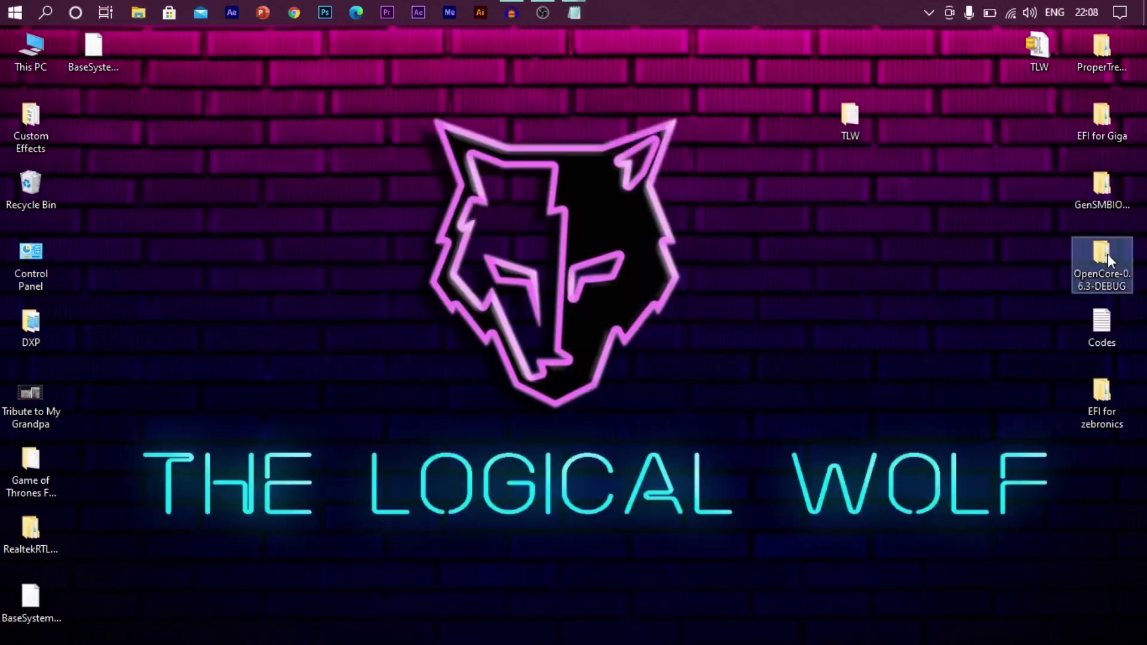
# Step: Copy the macrecovery folder's path from OpenCore-0.6.3-DEBUG\Utilities
pyautogui.doubleClick(1104, 257)
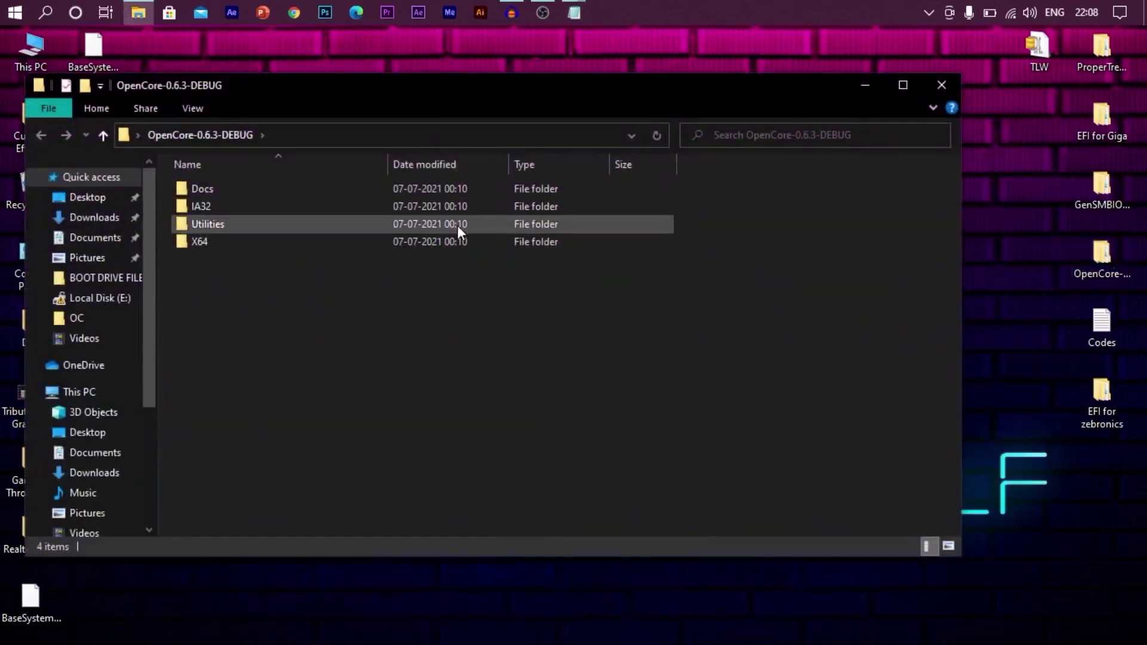
pyautogui.doubleClick(457, 224)
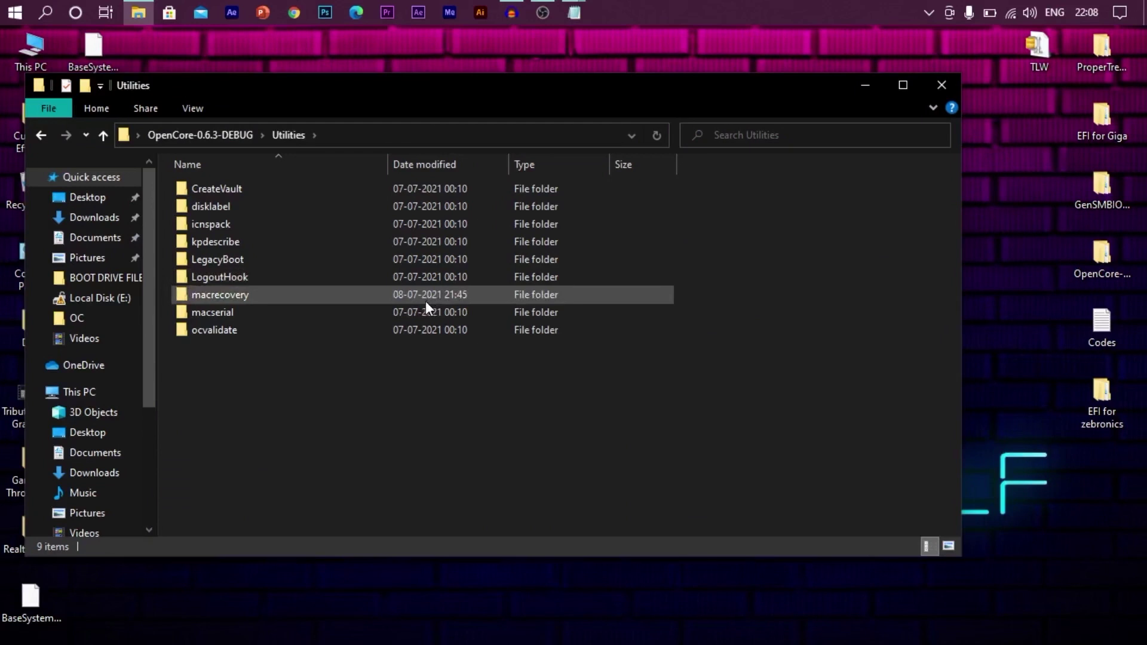
pyautogui.click(324, 300)
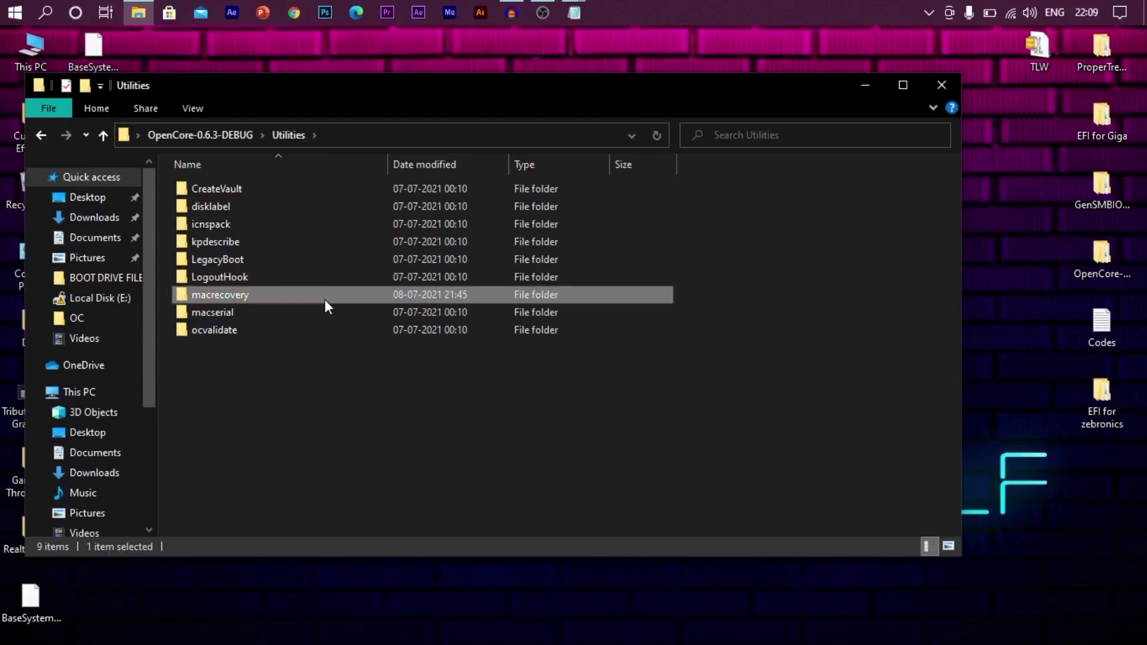
pyautogui.rightClick(326, 307)
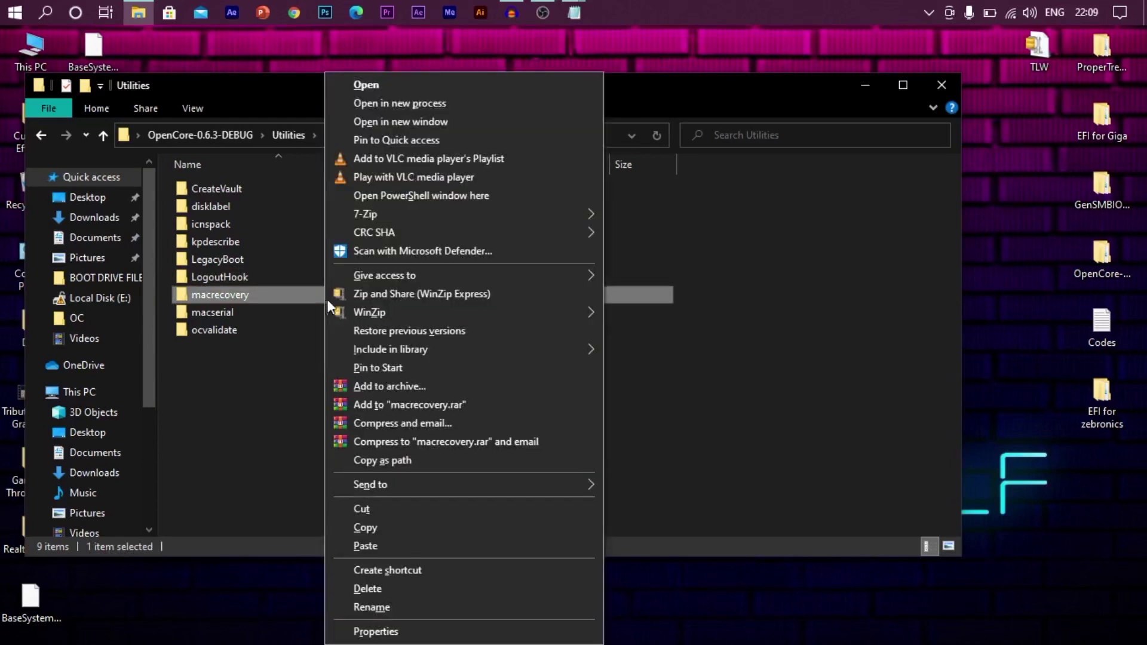
pyautogui.click(207, 405)
pyautogui.click(21, 21)
# Step: In an administrator Command Prompt, cd into the pasted macrecovery folder path
pyautogui.write('cmd')
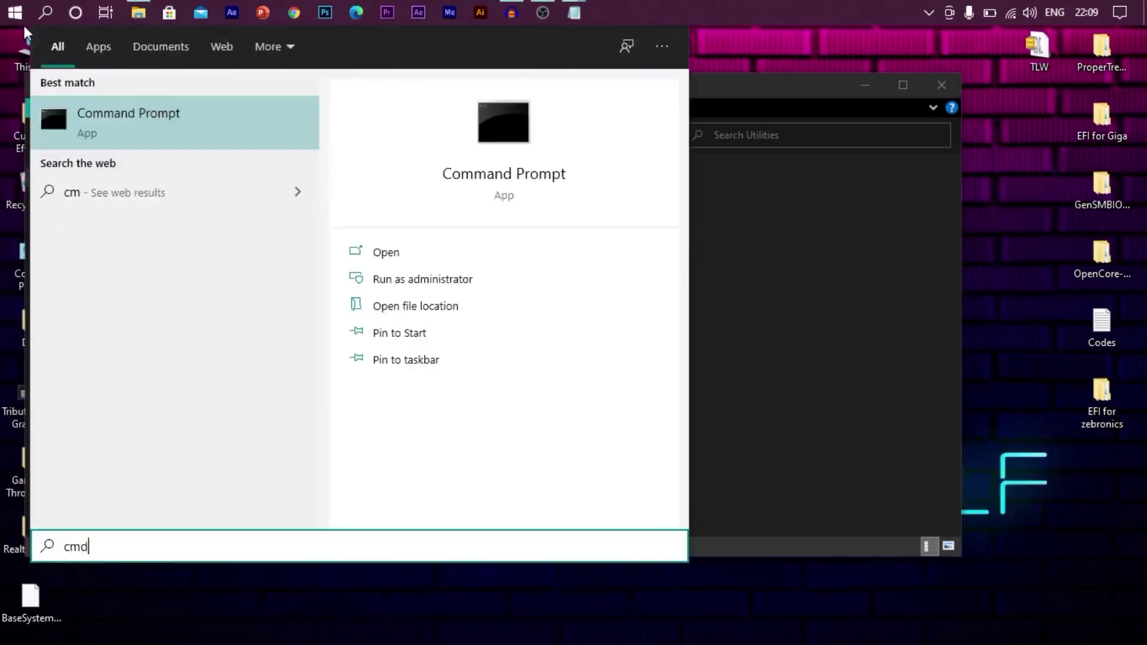
pyautogui.keyDown('ctrl'); pyautogui.keyDown('shift'); pyautogui.click(113, 117); pyautogui.keyUp('shift'); pyautogui.keyUp('ctrl')
pyautogui.click(366, 197)
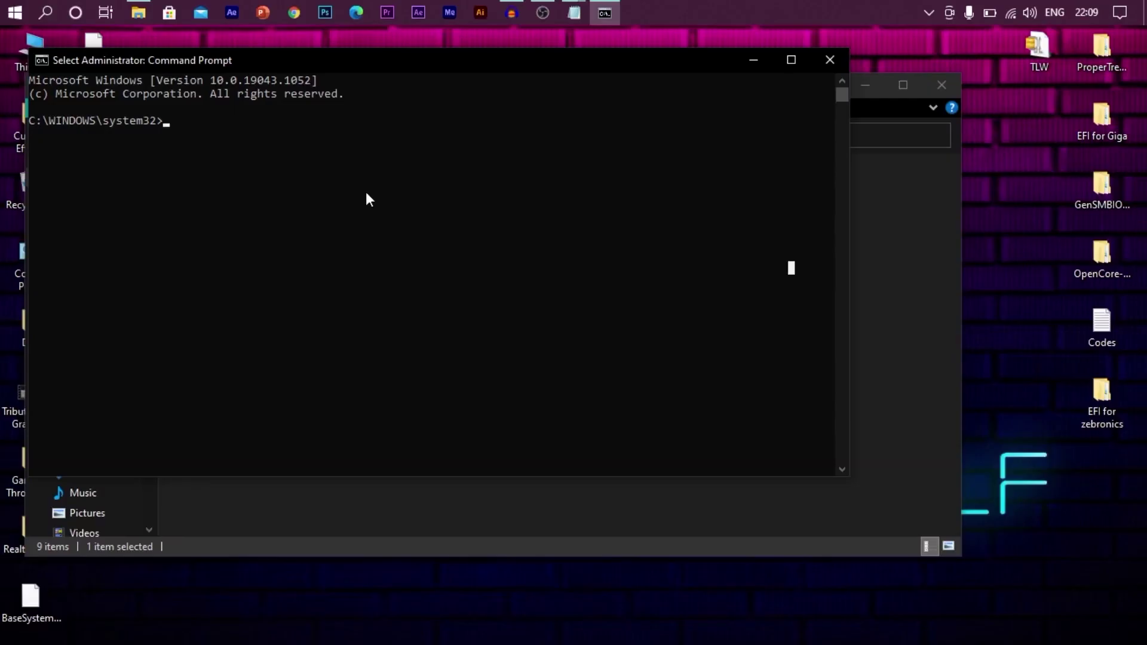
pyautogui.write('cd')
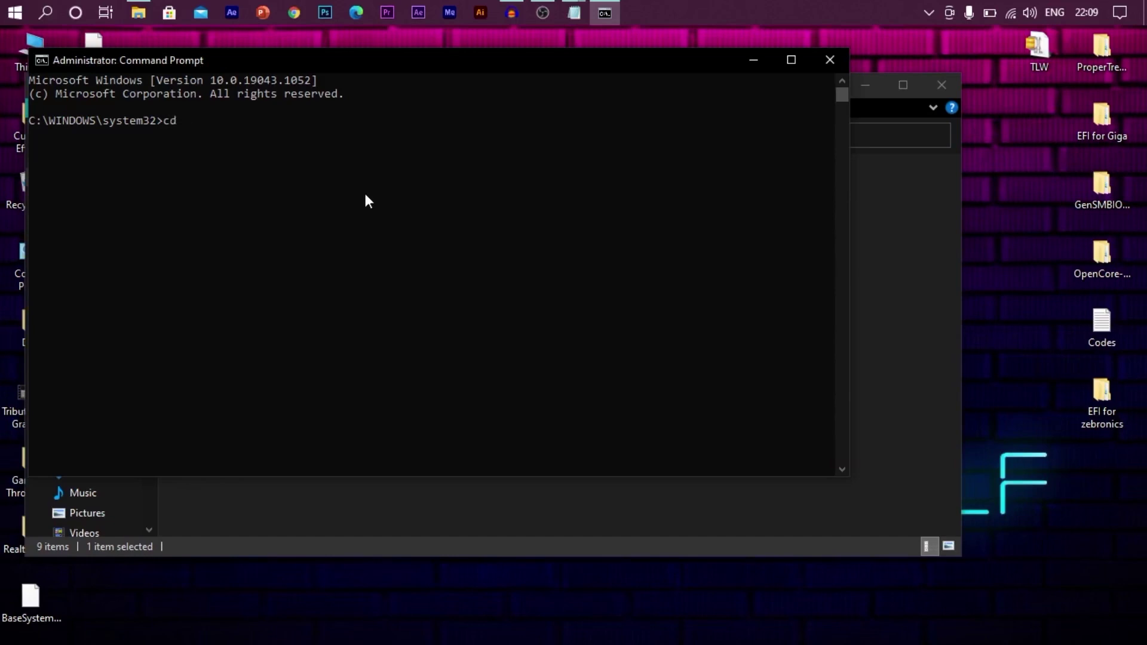
pyautogui.write('"C:\\Users\\DELL\\Desktop\\OpenCore-0.6.3-DEBUG\\Utilities\\macrecovery"')
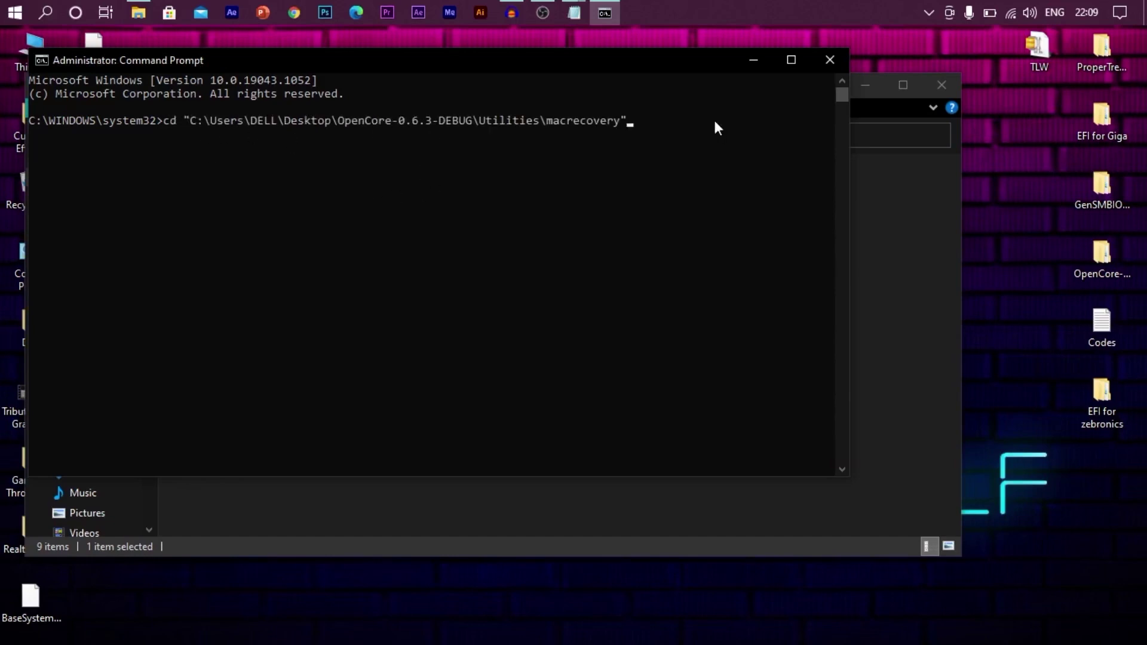
pyautogui.press('Return')
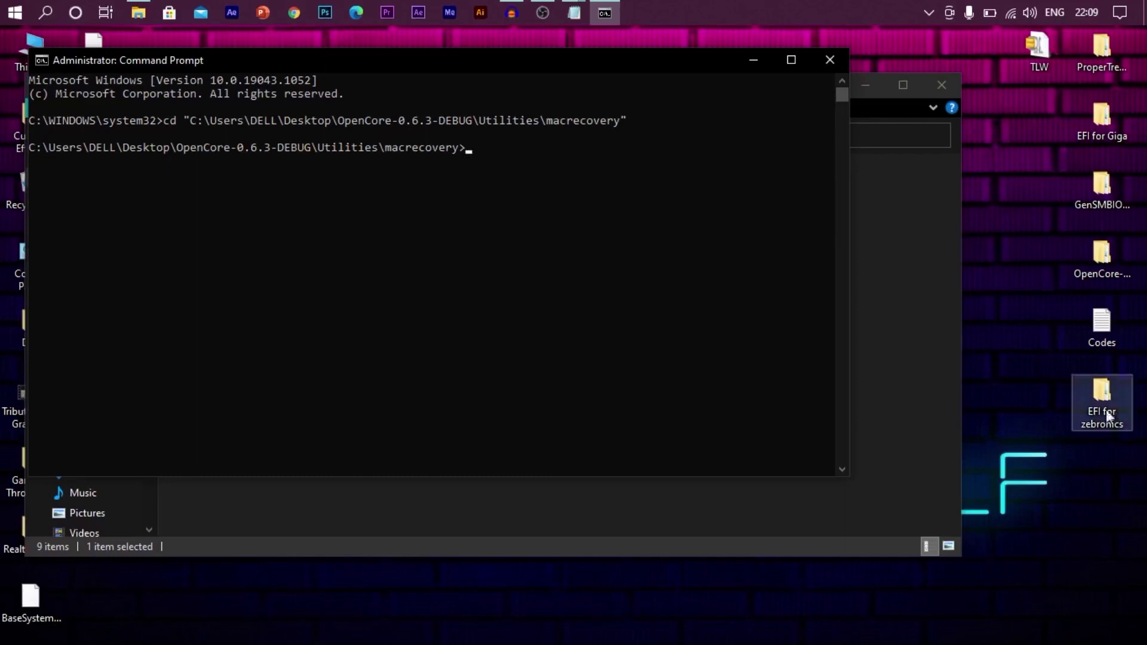
# Step: Copy the Catalina download command from the Codes notes and paste it at the prompt
pyautogui.doubleClick(1102, 325)
pyautogui.scroll(-5, 798, 288)
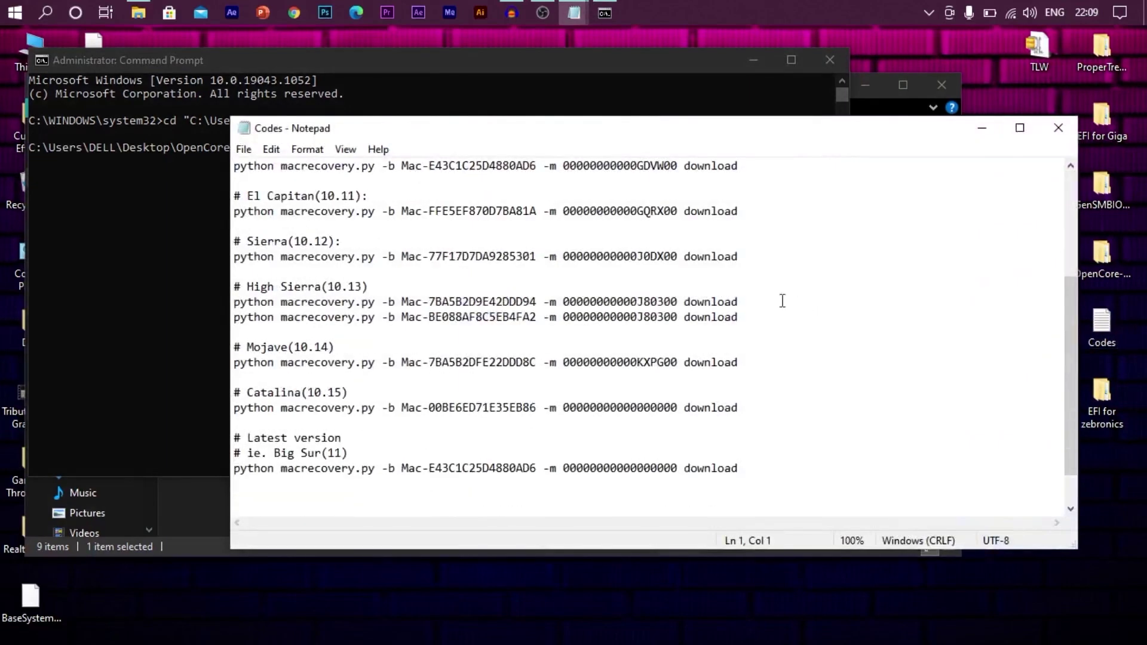
pyautogui.scroll(1, 736, 312)
pyautogui.moveTo(233, 407); pyautogui.dragTo(738, 410)
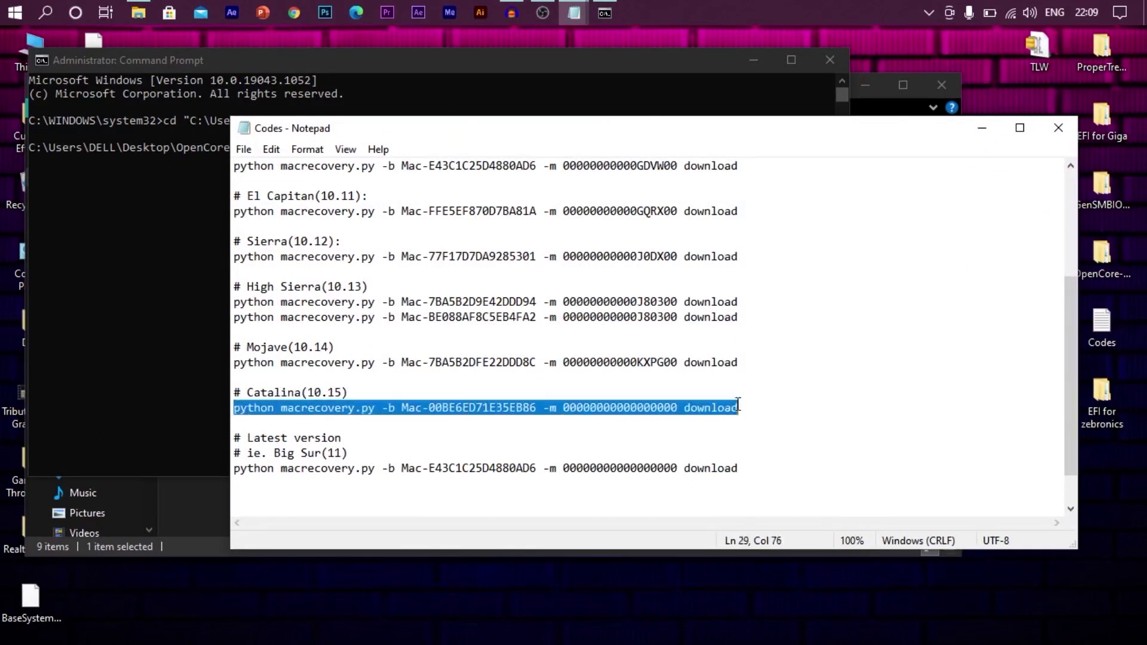
pyautogui.hotkey('ctrl', 'c')
pyautogui.click(188, 200)
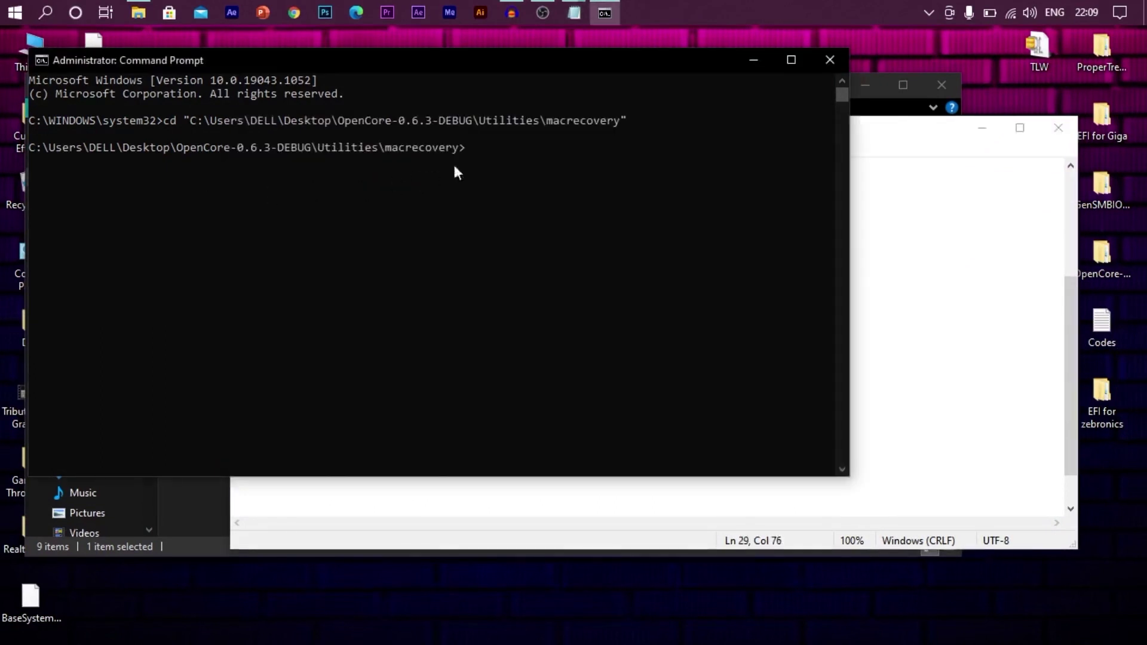
pyautogui.rightClick(491, 149)
pyautogui.rightClick(491, 149)
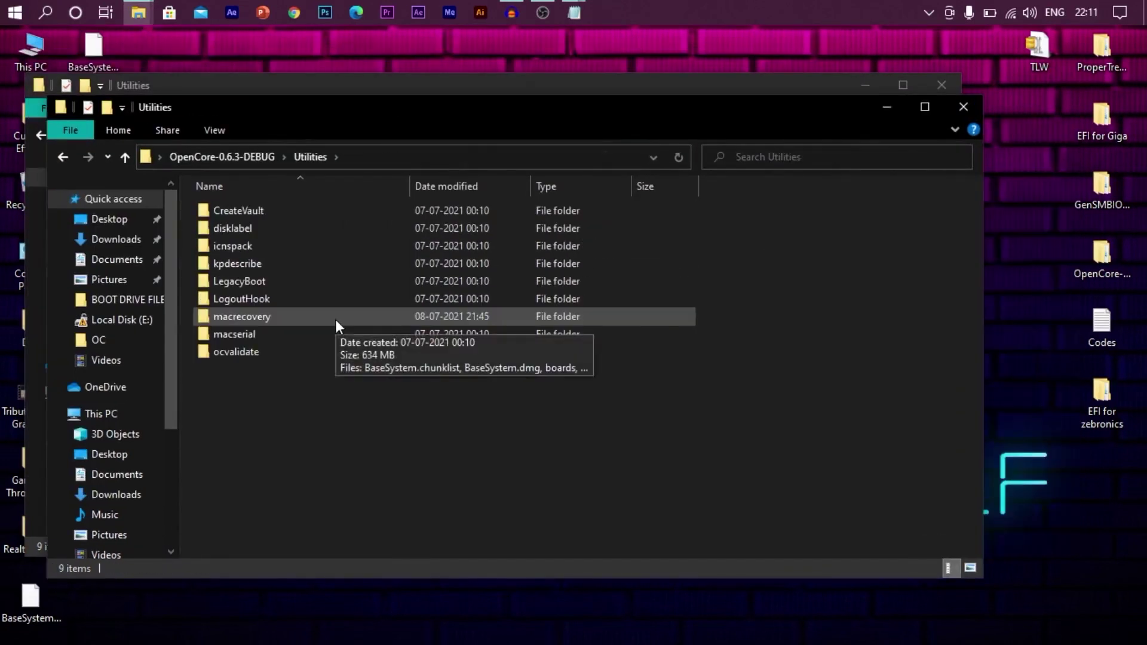
# Step: Copy BaseSystem.dmg and BaseSystem.chunklist from macrecovery into EFI (G:)\com.apple.recovery.boot
pyautogui.doubleClick(337, 319)
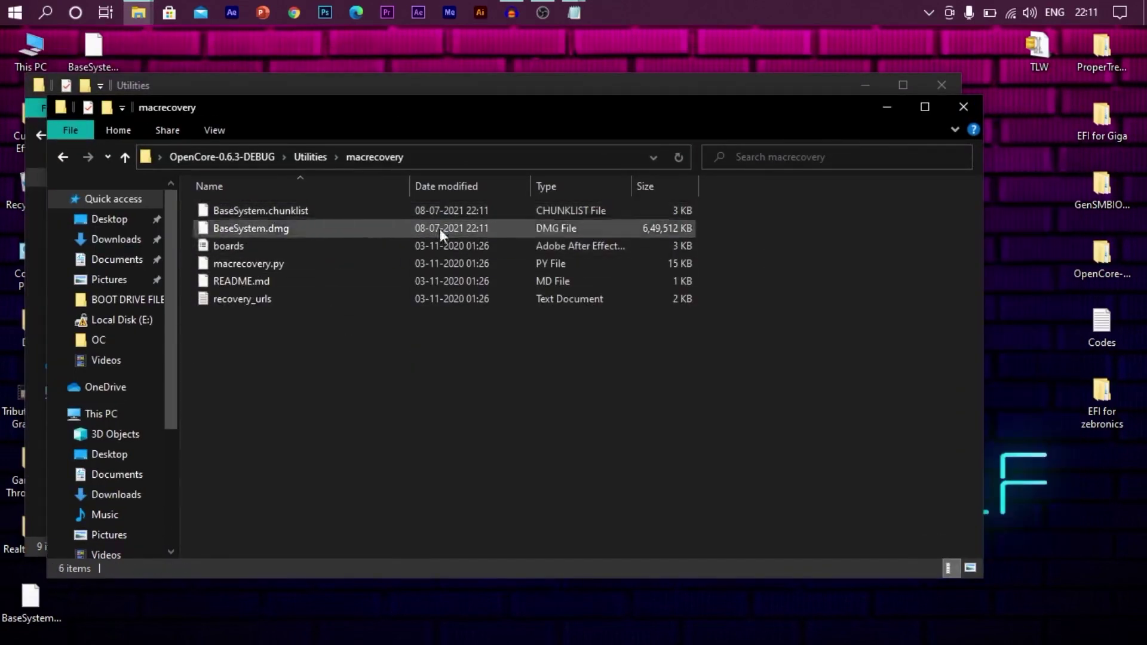
pyautogui.moveTo(740, 230); pyautogui.dragTo(649, 211)
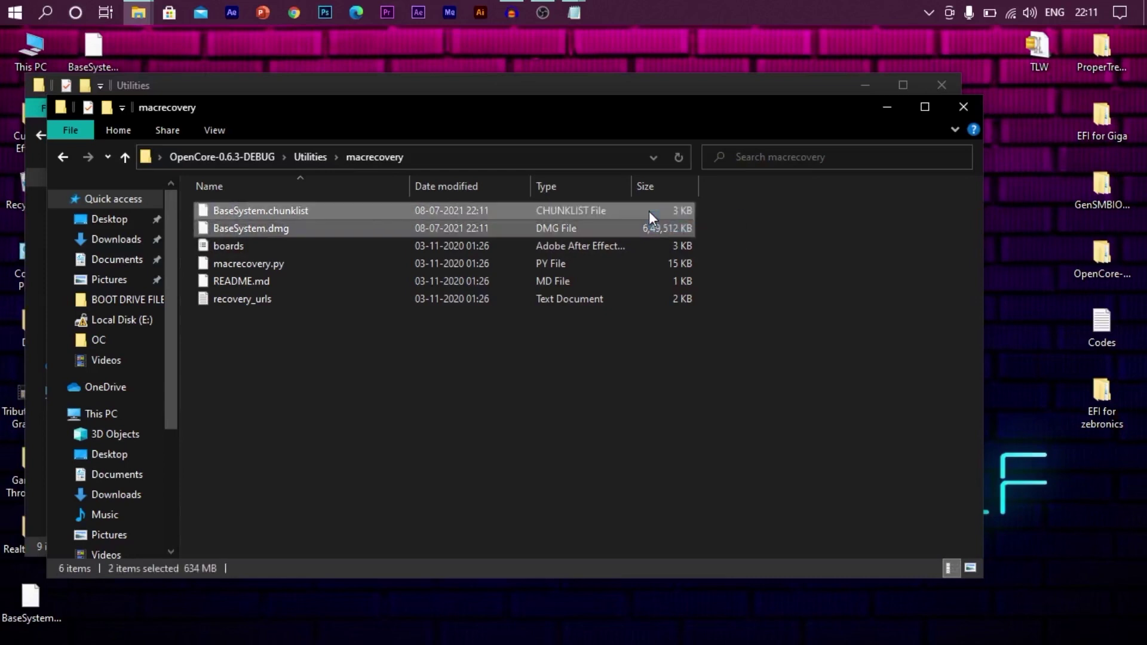
pyautogui.rightClick(648, 210)
pyautogui.click(687, 478)
pyautogui.press('super+e')
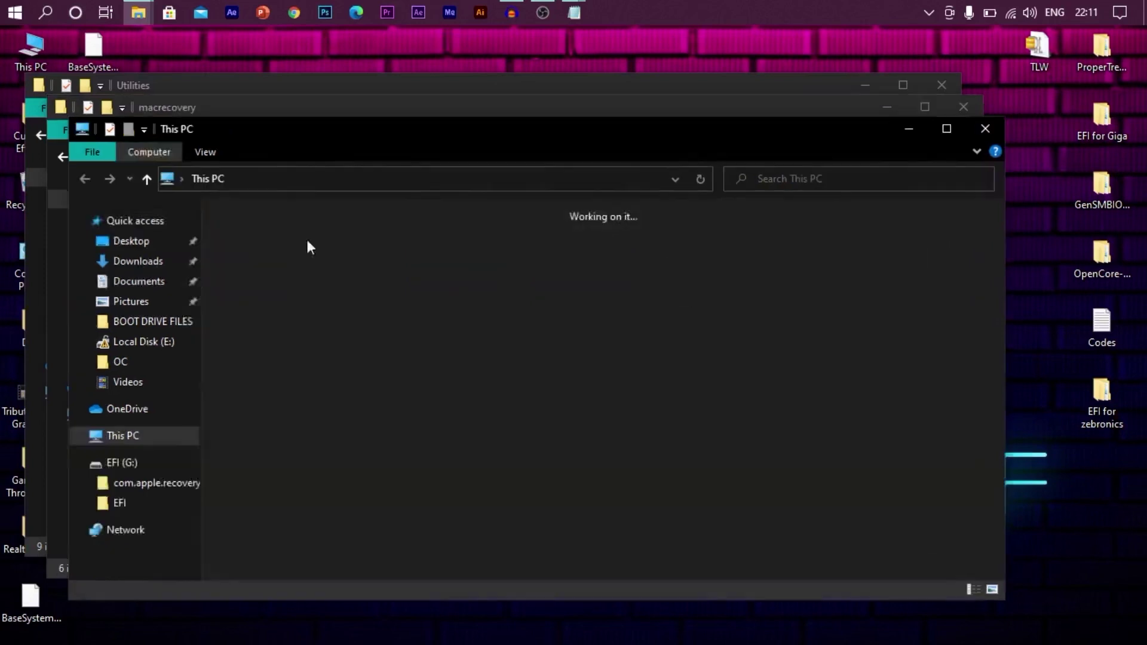
pyautogui.rightClick(328, 269)
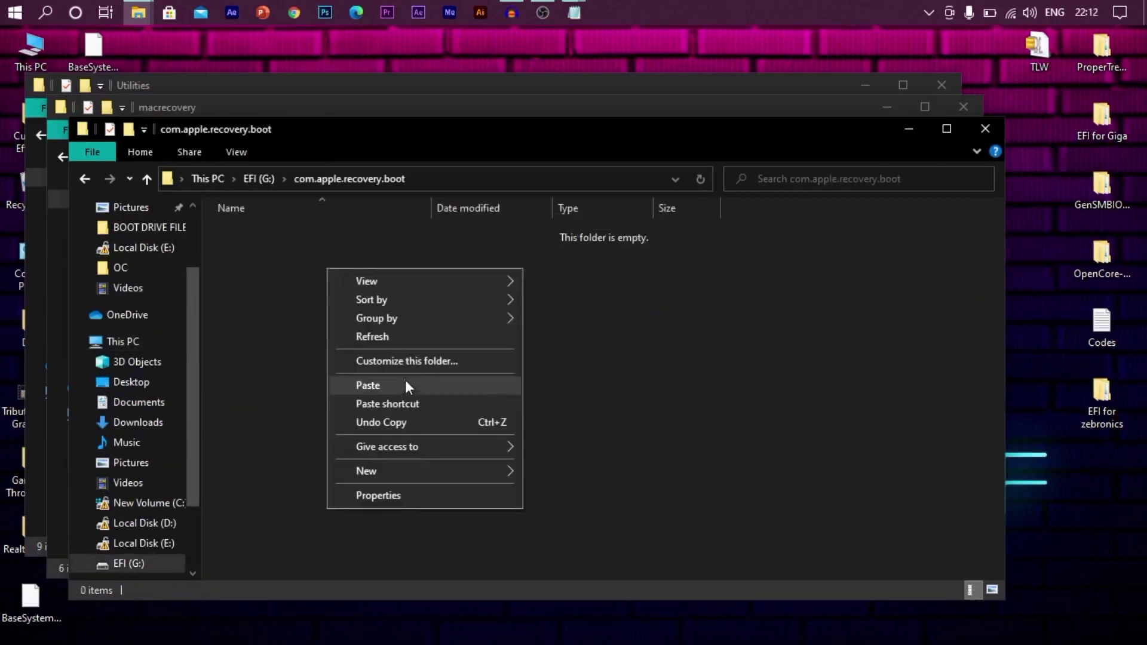
pyautogui.click(406, 385)
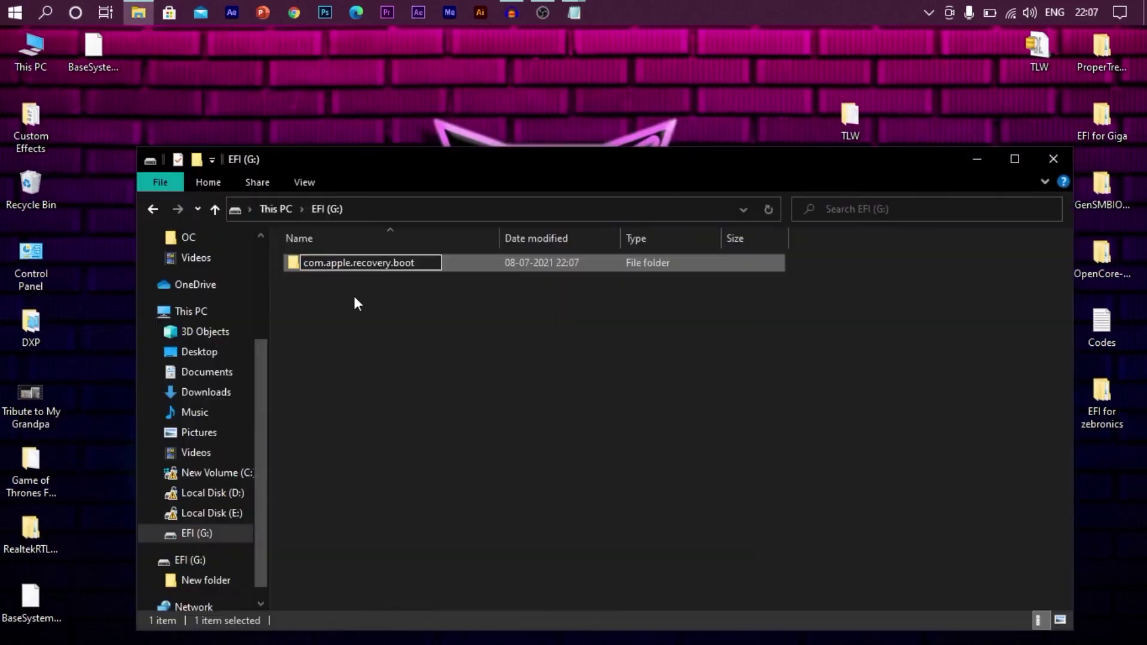
pyautogui.press('Return')
# Step: Create a new folder named EFI on the EFI (G:) drive
pyautogui.rightClick(745, 361)
pyautogui.moveTo(788, 563)
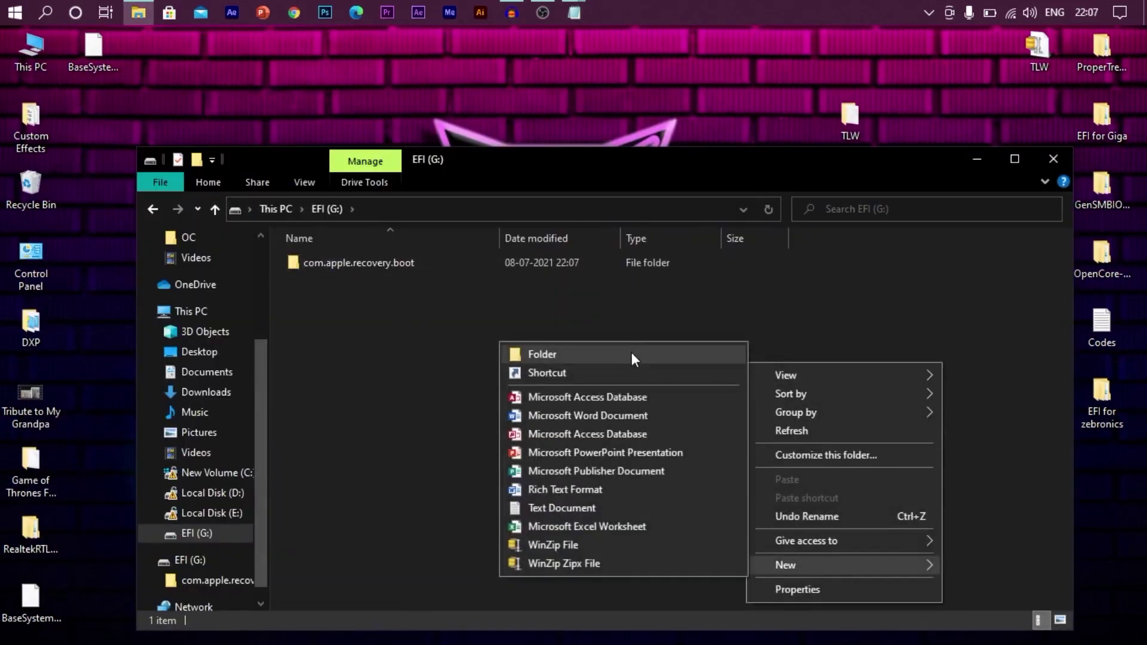
pyautogui.click(631, 352)
pyautogui.write('EFI')
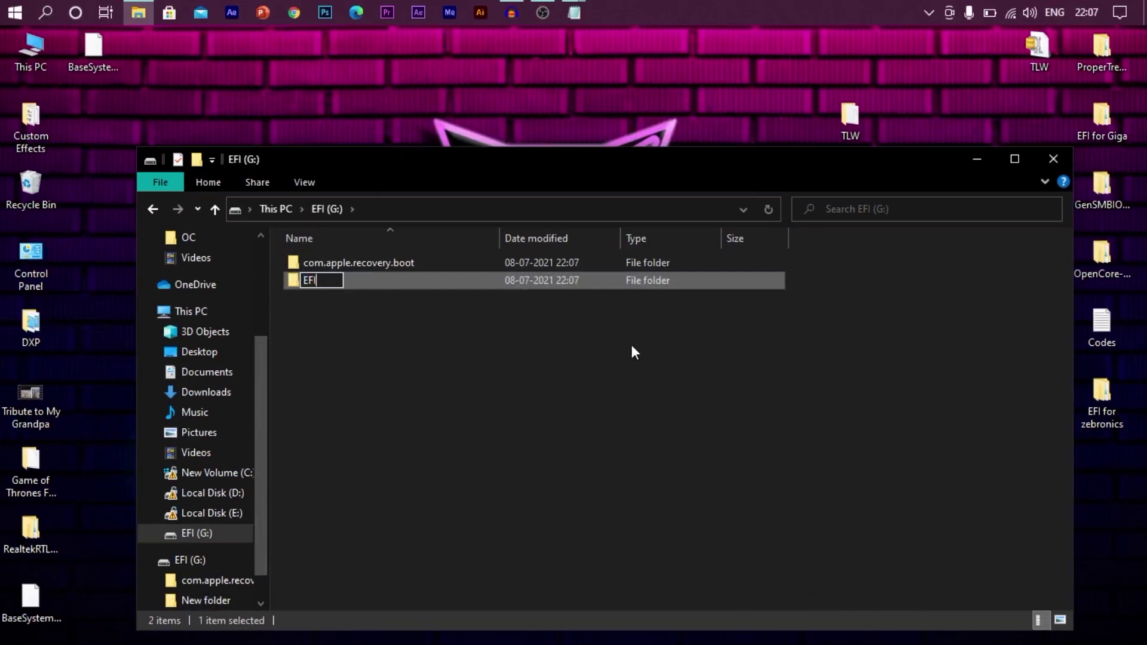
pyautogui.click(635, 353)
pyautogui.moveTo(808, 158); pyautogui.dragTo(696, 85)
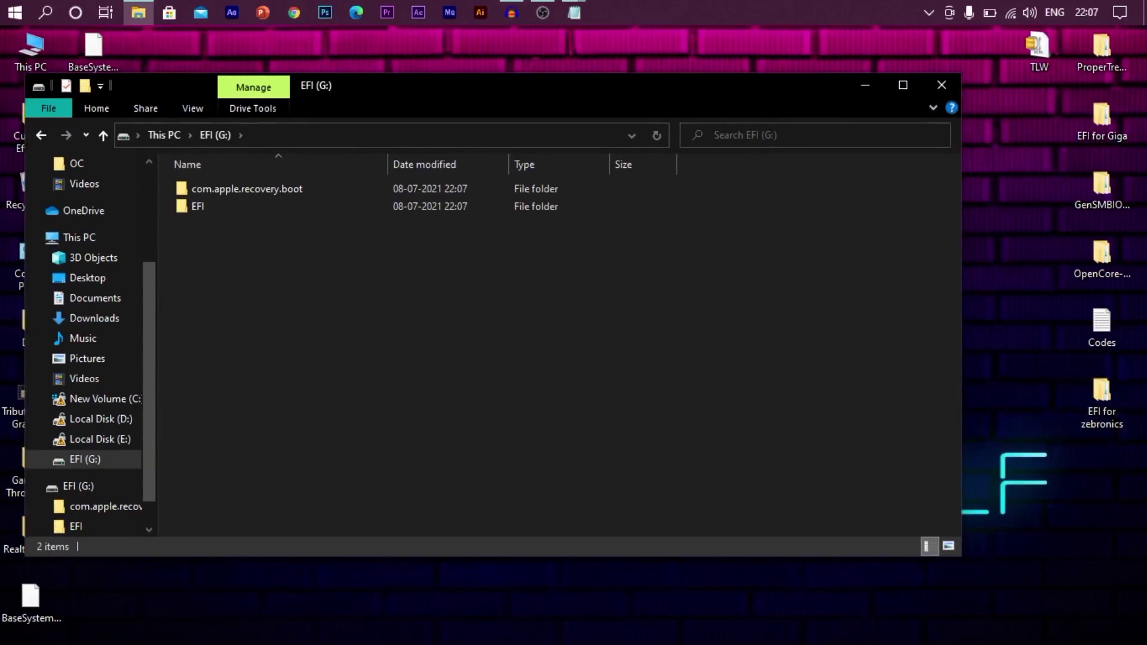
# Step: Paste the BOOT and OC folders from EFI for Giga into the EFI folder
pyautogui.doubleClick(1110, 118)
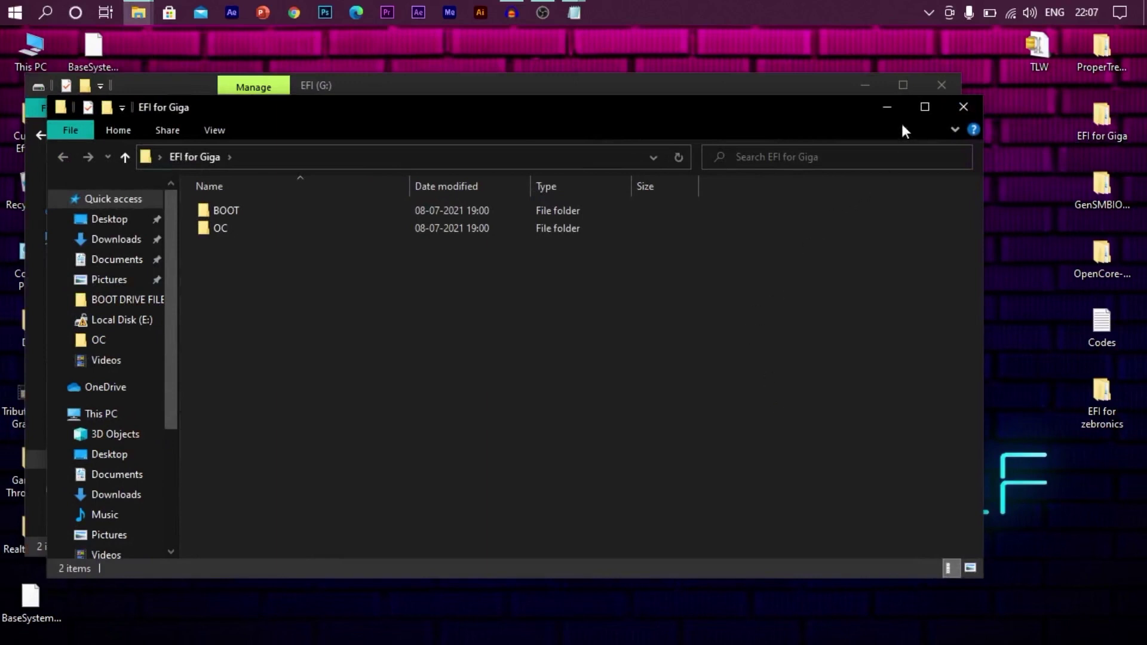
pyautogui.click(955, 108)
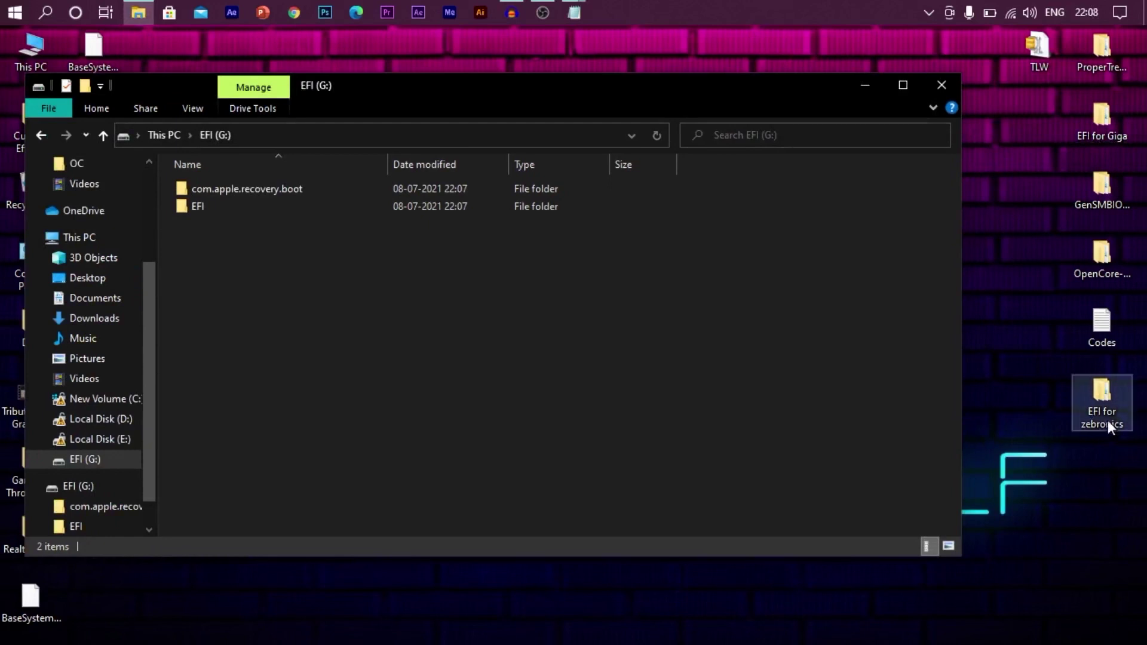
pyautogui.doubleClick(1112, 135)
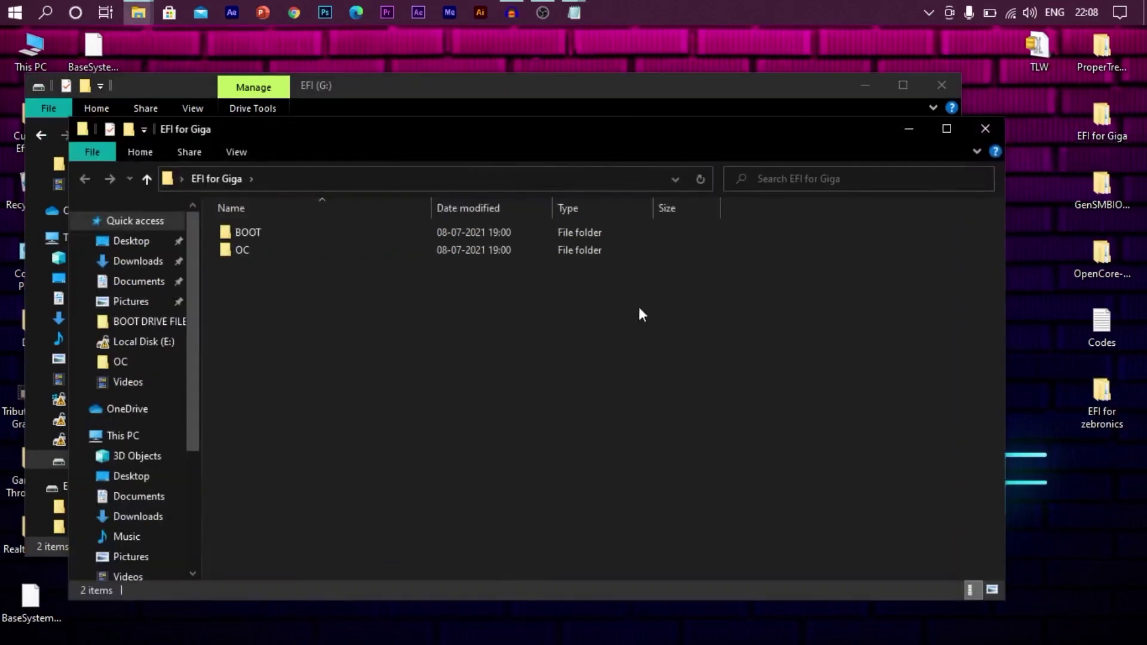
pyautogui.moveTo(639, 307); pyautogui.dragTo(358, 196)
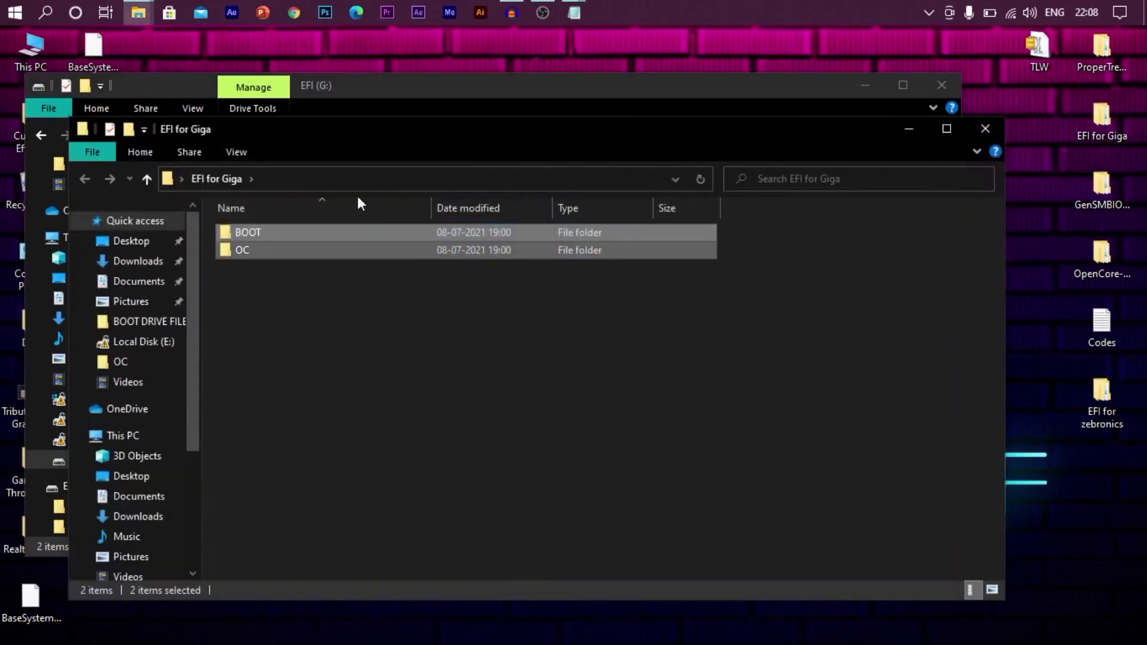
pyautogui.click(556, 105)
pyautogui.doubleClick(427, 213)
pyautogui.rightClick(426, 212)
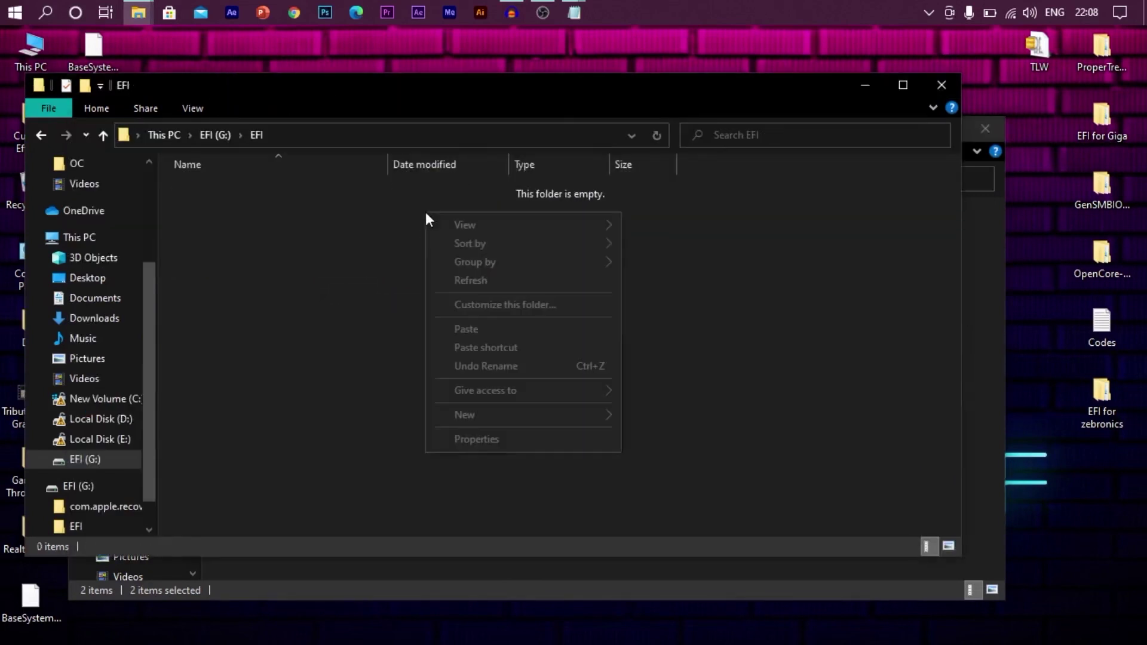
pyautogui.click(485, 325)
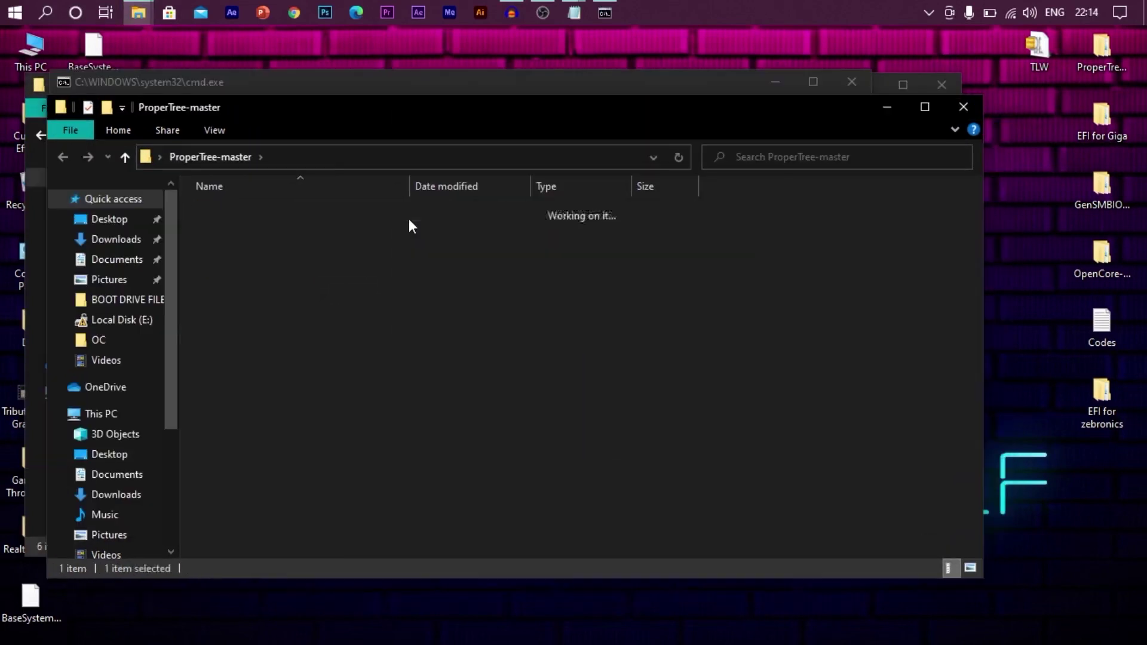
# Step: In ProperTree as administrator, open G:\EFI\OC\config.plist and run an OC snapshot on the OC folder
pyautogui.rightClick(368, 263)
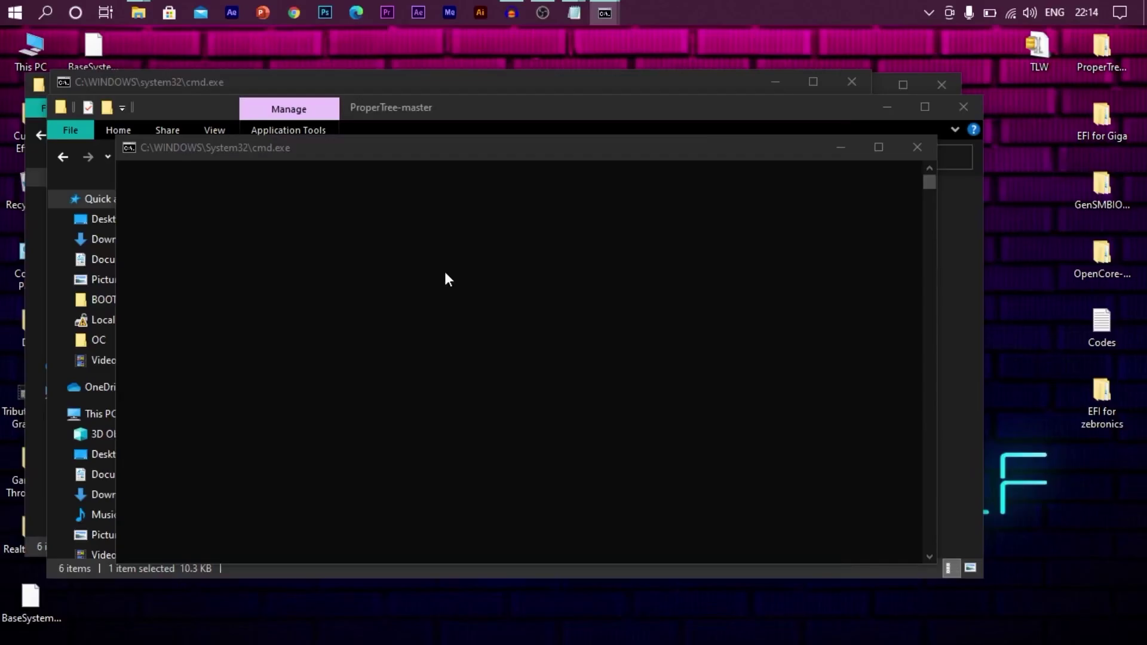
pyautogui.click(325, 155)
pyautogui.click(341, 190)
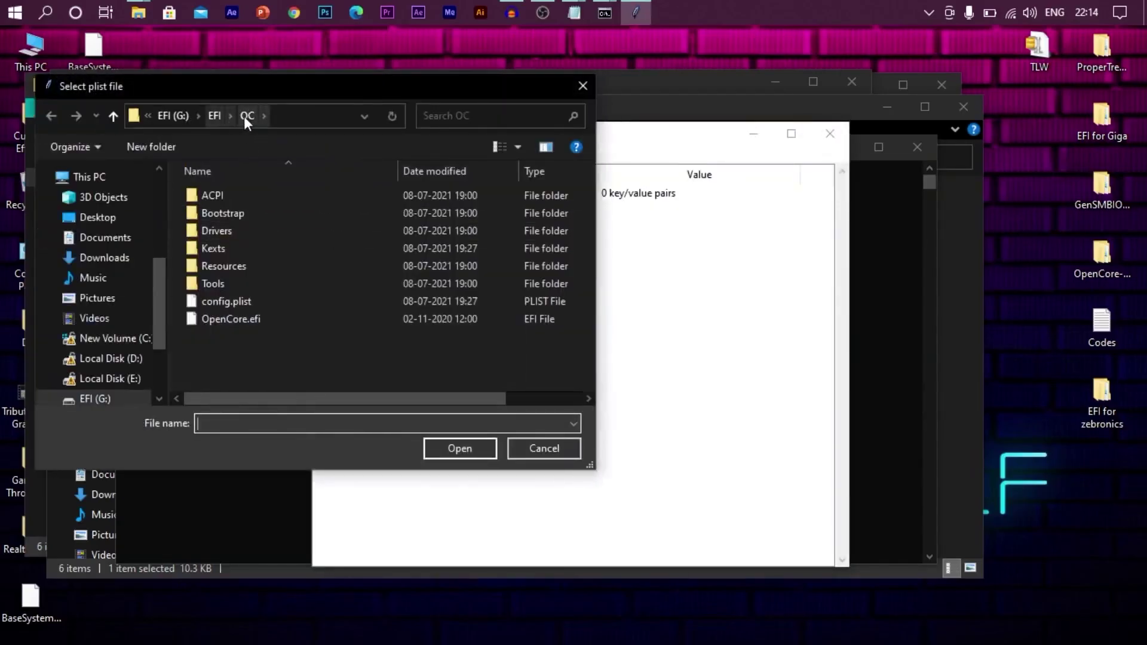
pyautogui.click(245, 301)
pyautogui.click(480, 448)
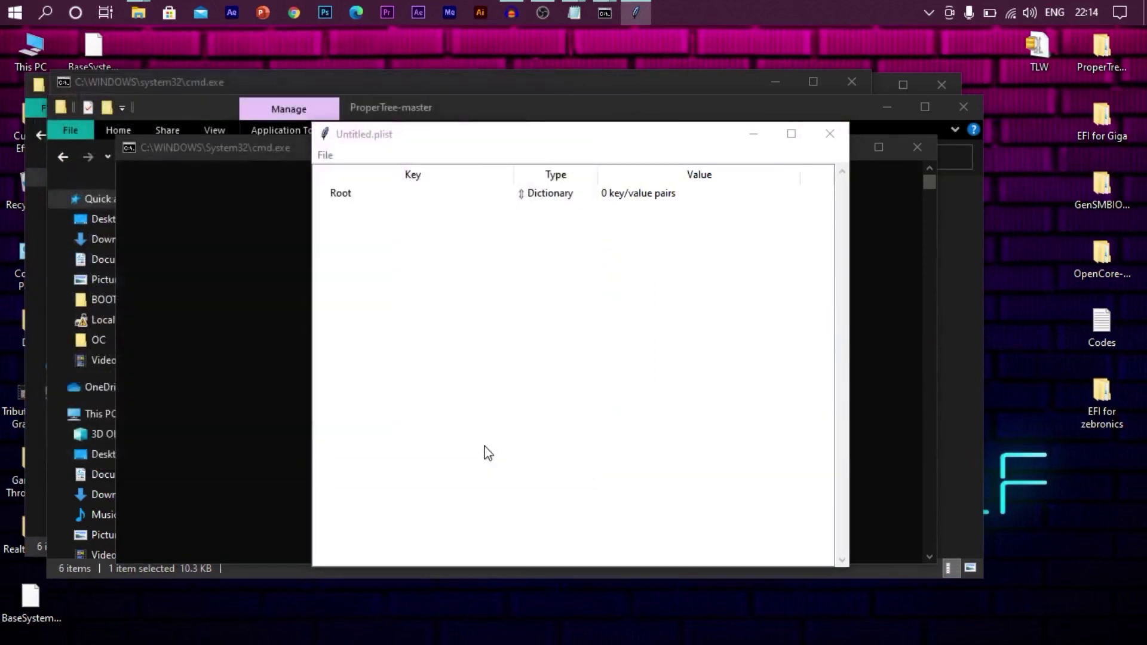
pyautogui.click(327, 159)
pyautogui.click(359, 276)
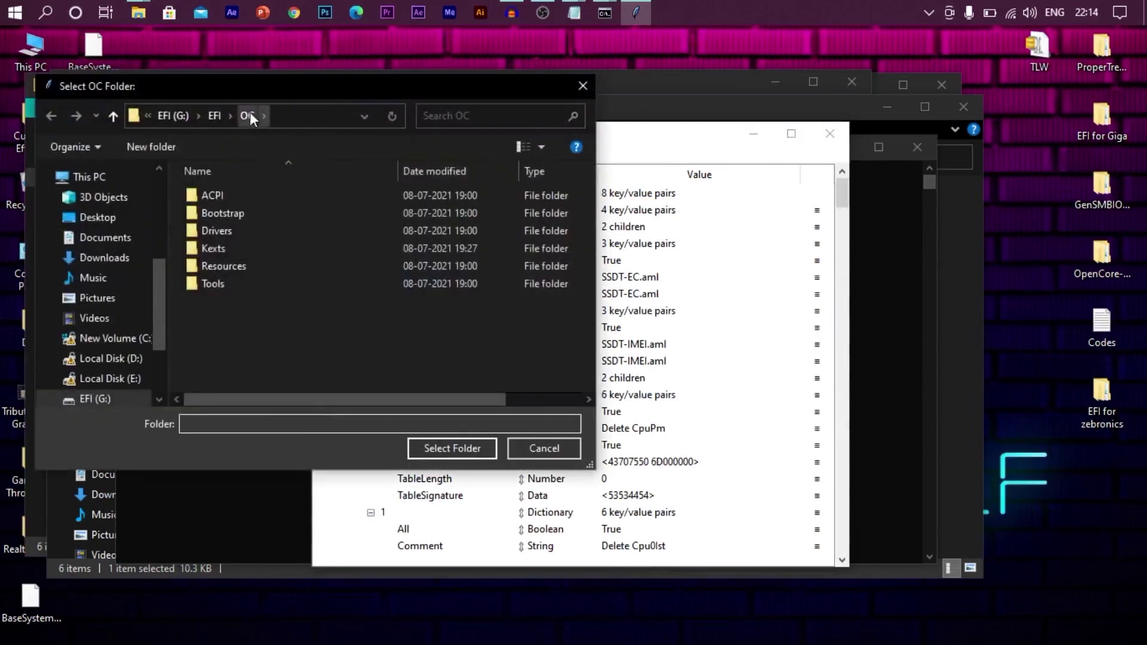
pyautogui.click(449, 442)
# Step: Collapse the ACPI, Booter, DeviceProperties, Kernel, Misc and NVRAM sections
pyautogui.click(337, 210)
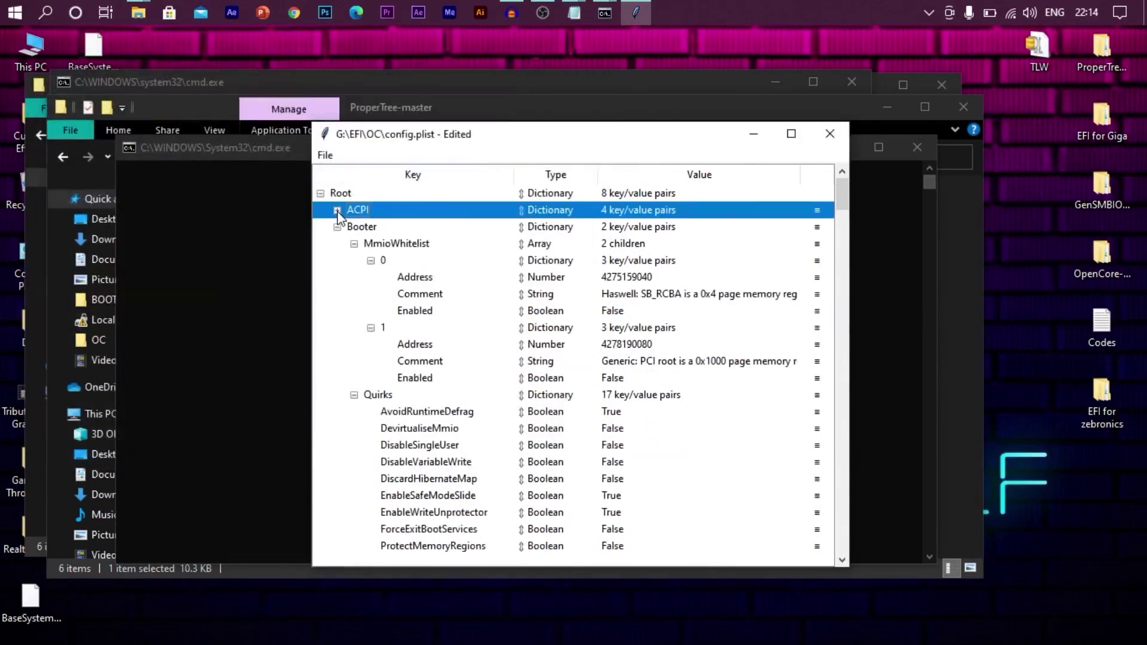
pyautogui.click(337, 210)
pyautogui.click(337, 209)
pyautogui.click(337, 209)
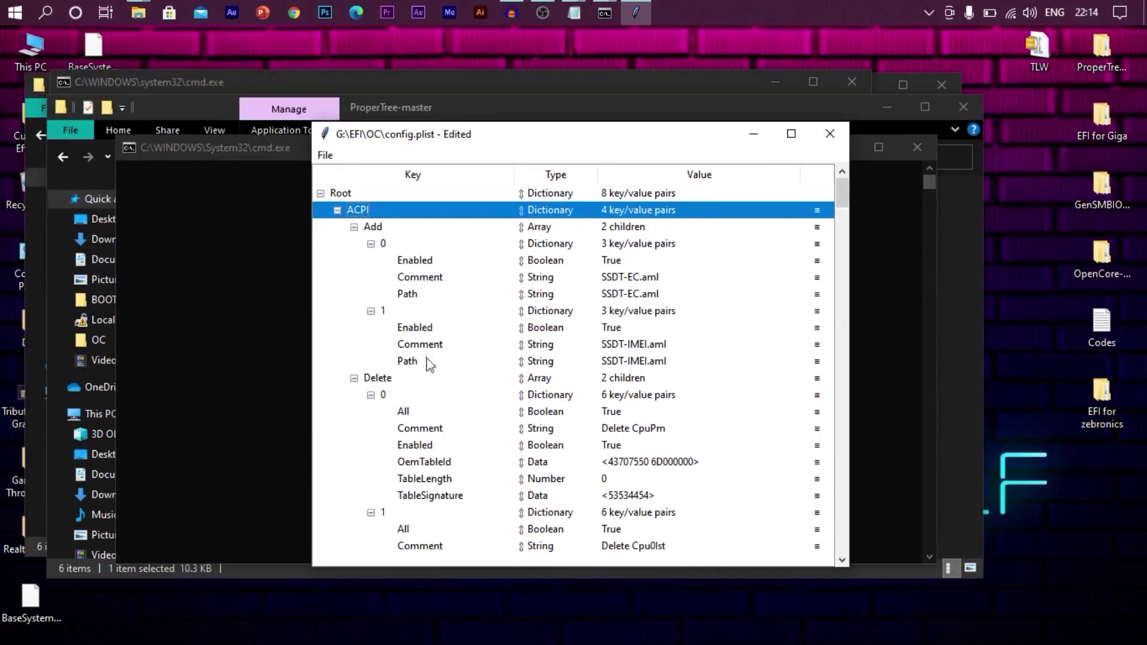
pyautogui.click(337, 209)
pyautogui.click(337, 226)
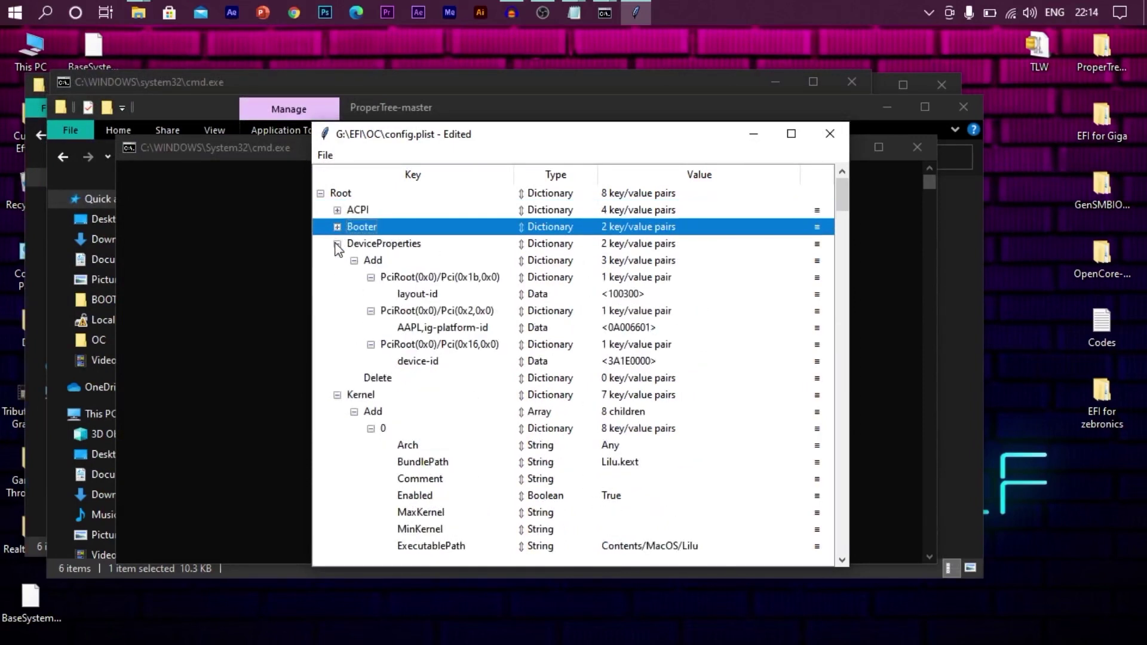
pyautogui.click(336, 244)
pyautogui.click(337, 259)
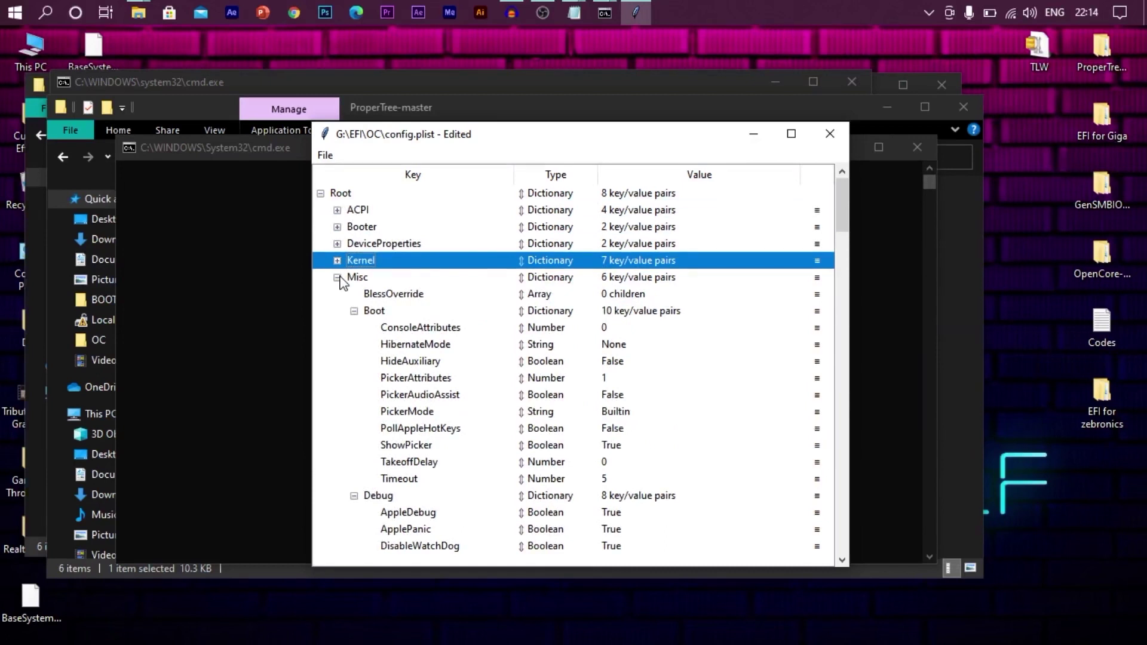
pyautogui.click(337, 276)
pyautogui.click(337, 293)
# Step: Edit the SystemProductName value under PlatformInfo
pyautogui.scroll(-1, 615, 431)
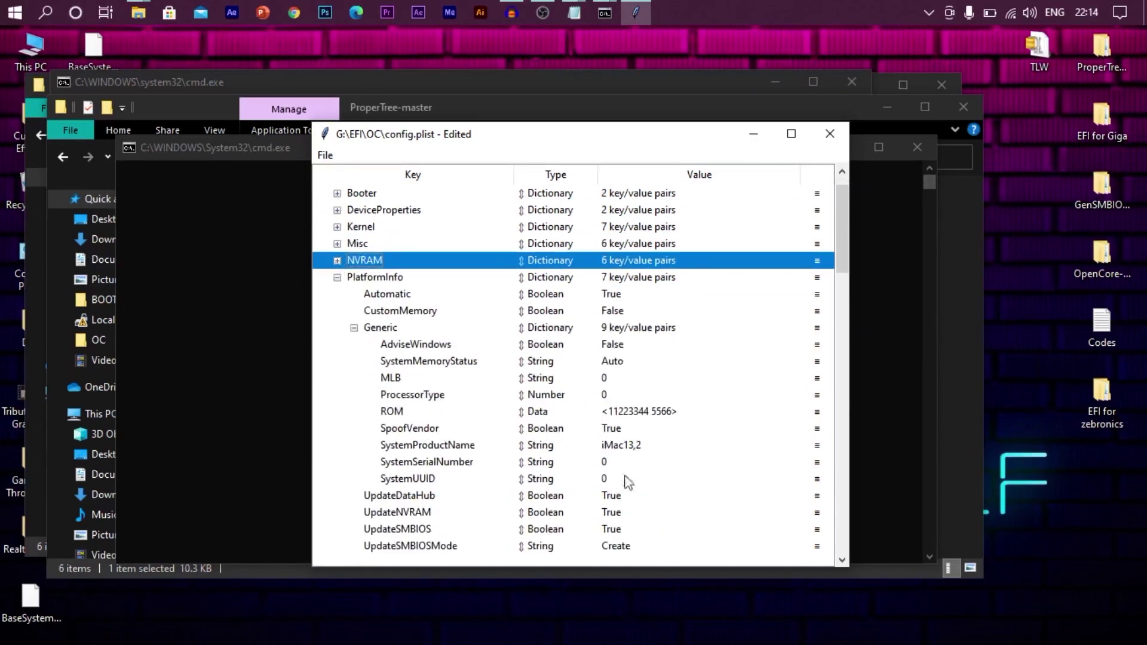
pyautogui.click(619, 448)
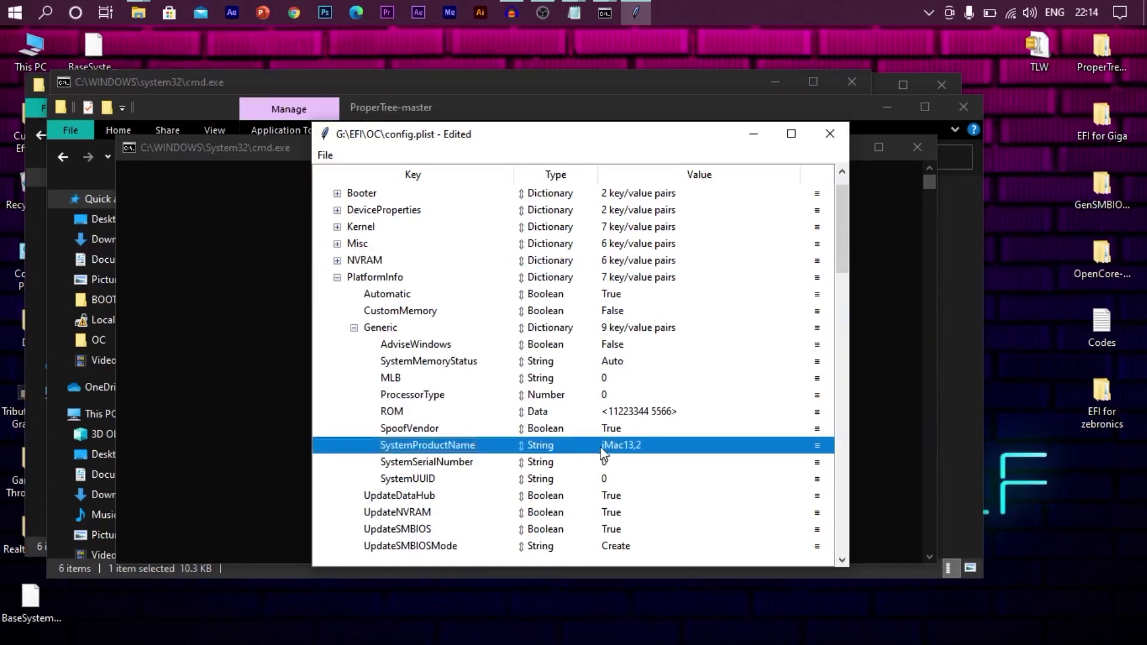
pyautogui.doubleClick(640, 446)
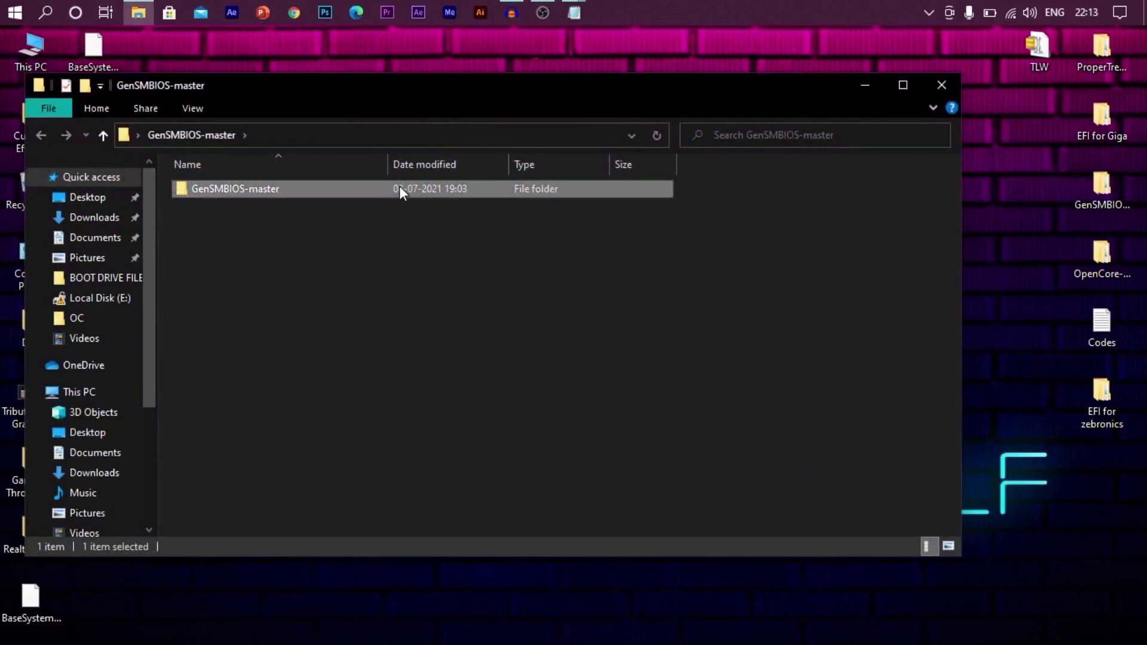
# Step: Run GenSMBIOS.bat to install MacSerial, then open the ProperTree-master folder on the desktop
pyautogui.doubleClick(397, 189)
pyautogui.rightClick(445, 223)
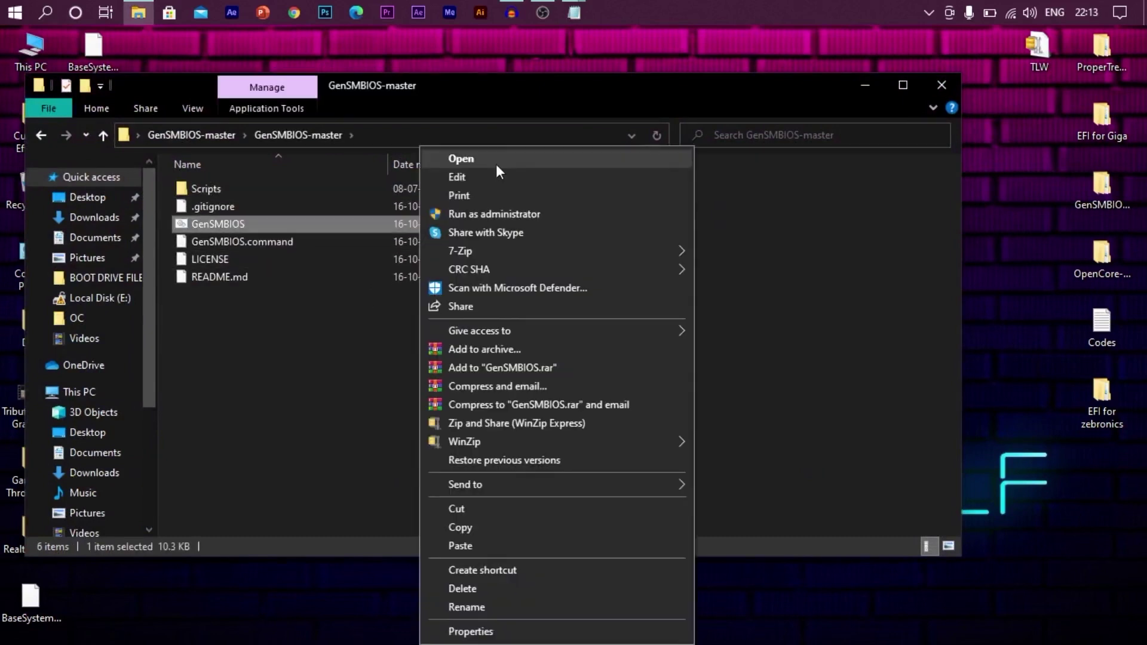
pyautogui.click(495, 160)
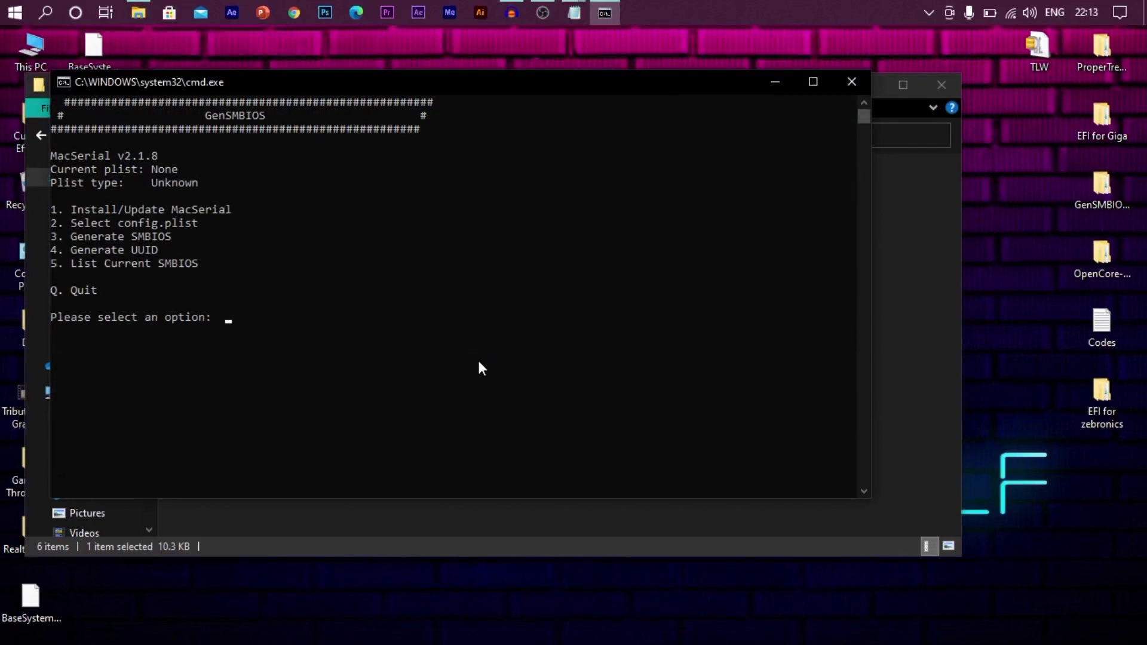
pyautogui.press('Return')
pyautogui.press('Return')
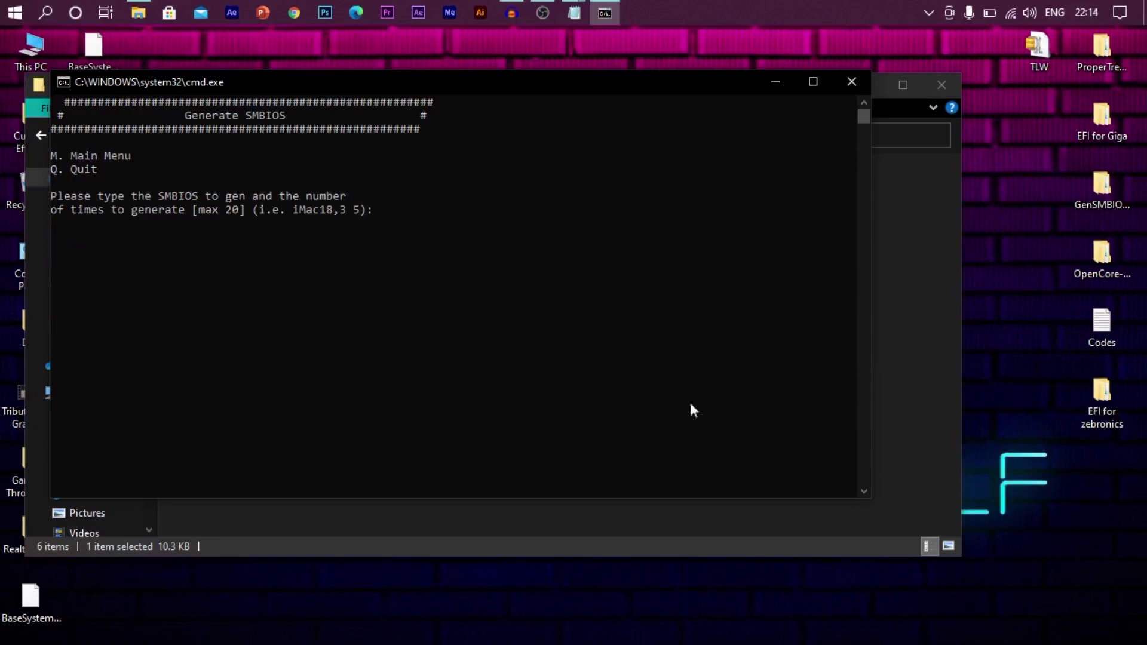
pyautogui.click(1096, 49)
pyautogui.doubleClick(1096, 49)
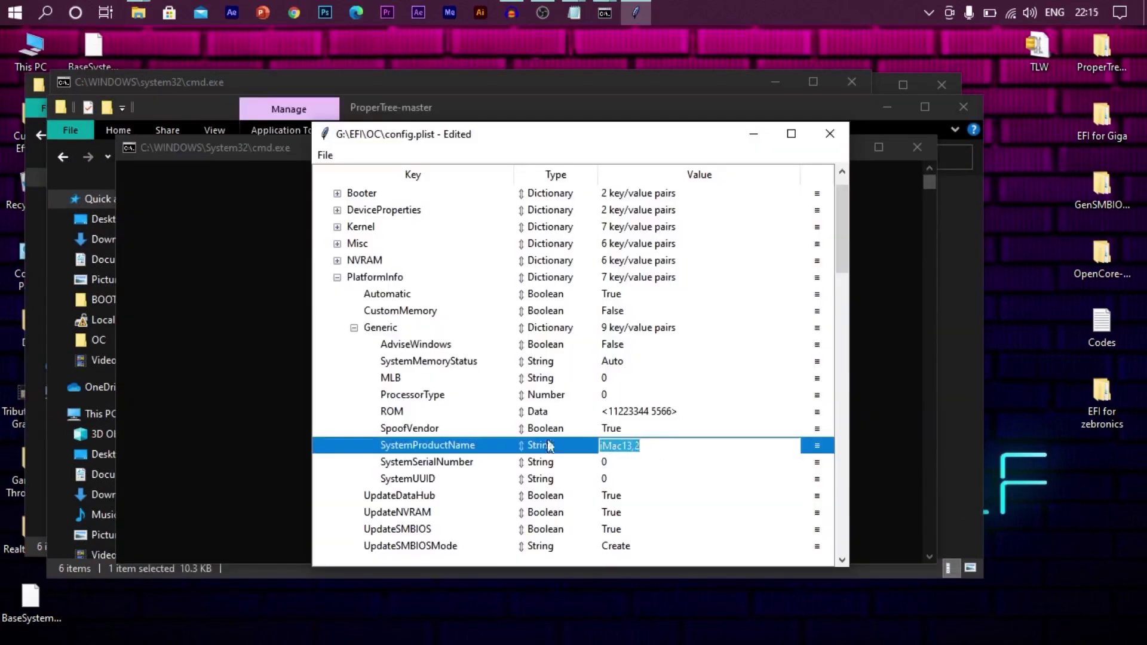
# Step: Keep SystemProductName iMac13,2 and paste the generated serial into SystemSerialNumber
pyautogui.click(213, 276)
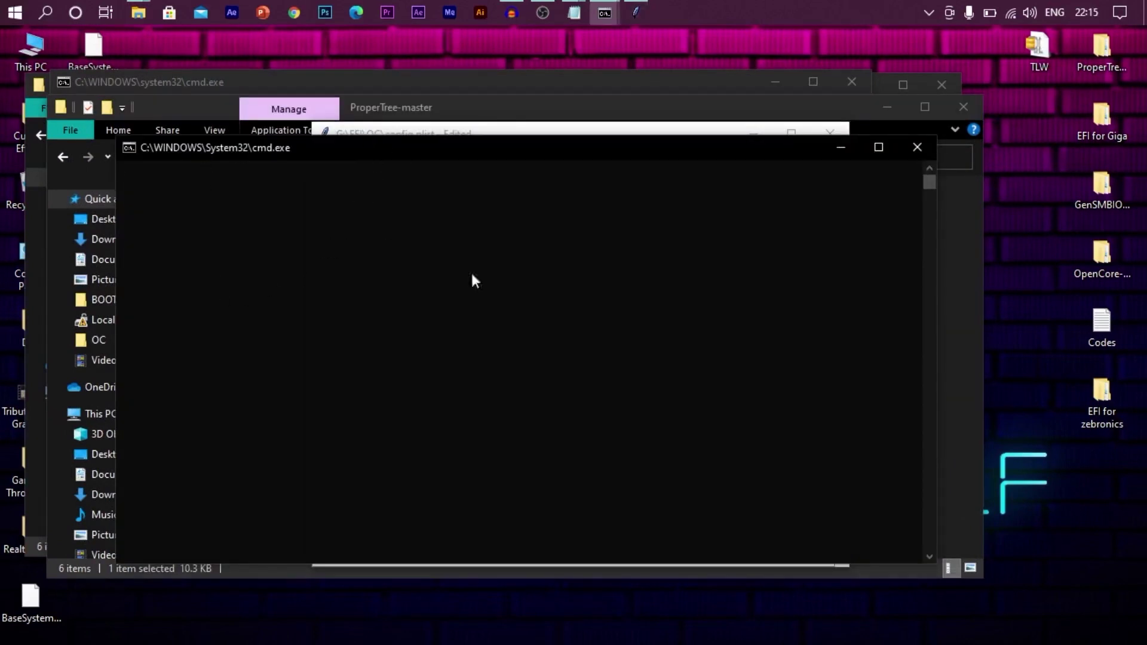
pyautogui.moveTo(604, 13)
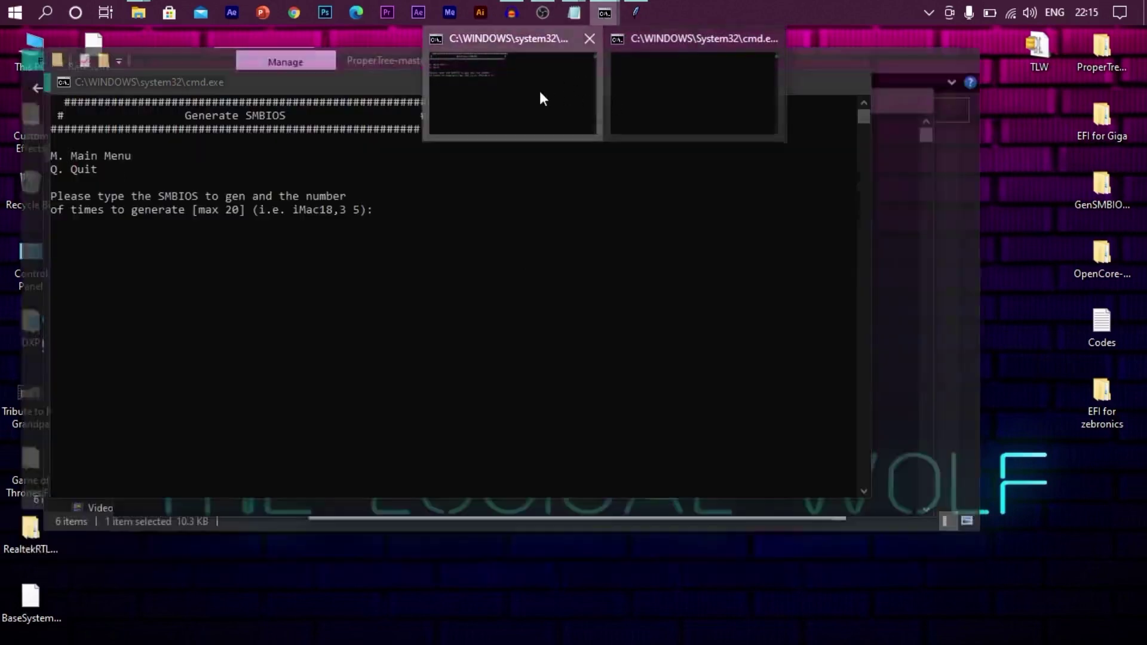
pyautogui.click(540, 91)
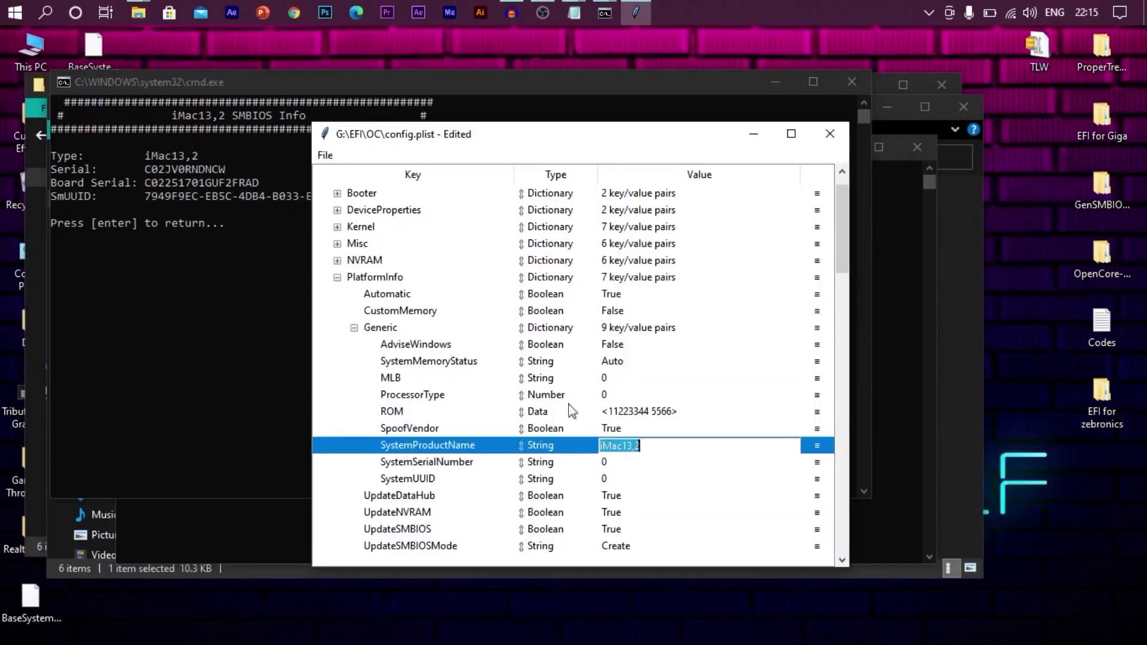
pyautogui.click(621, 468)
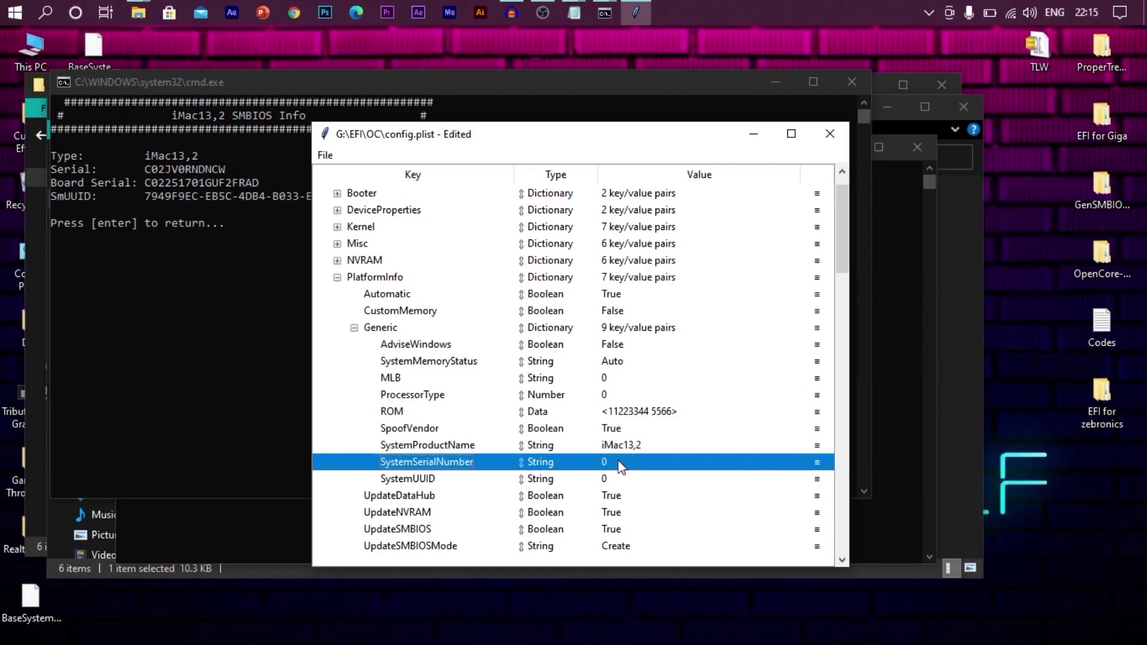
pyautogui.click(622, 468)
pyautogui.write('C02JV0RNDNCW')
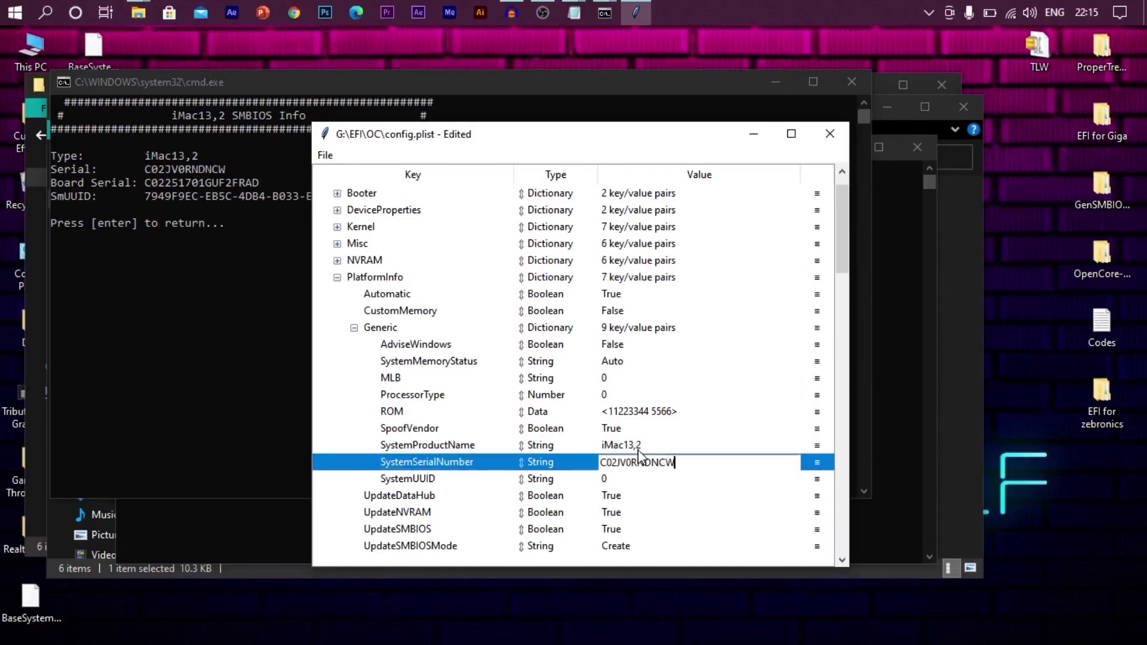
# Step: Copy the generated board serial from GenSMBIOS and paste it into MLB
pyautogui.click(145, 178)
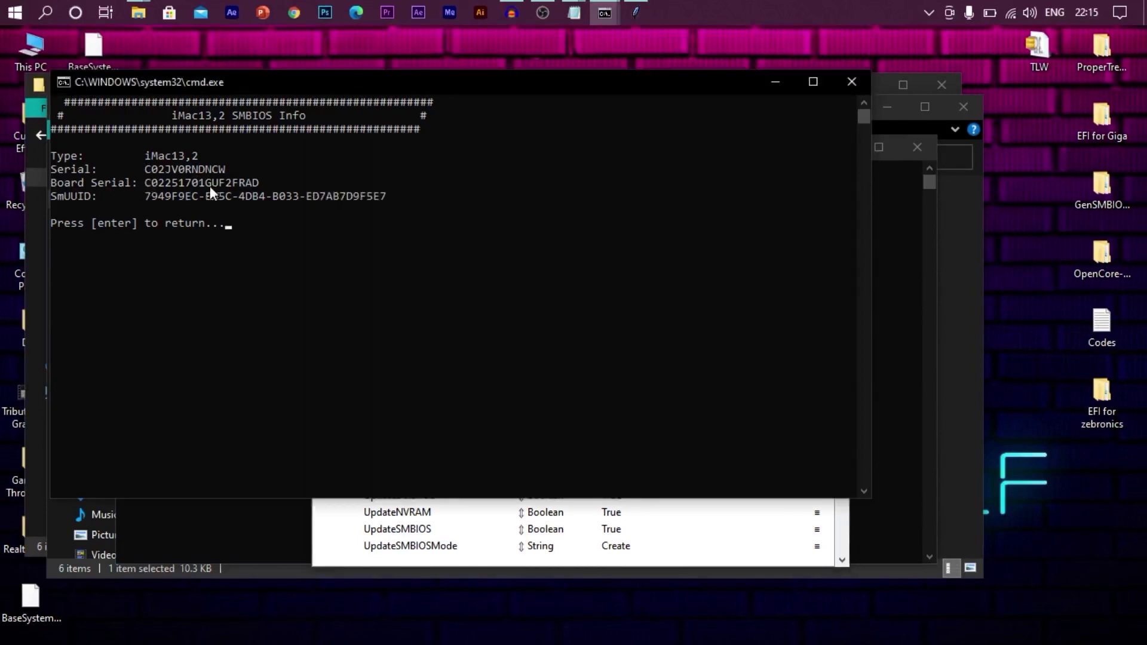
pyautogui.moveTo(151, 183); pyautogui.dragTo(236, 186)
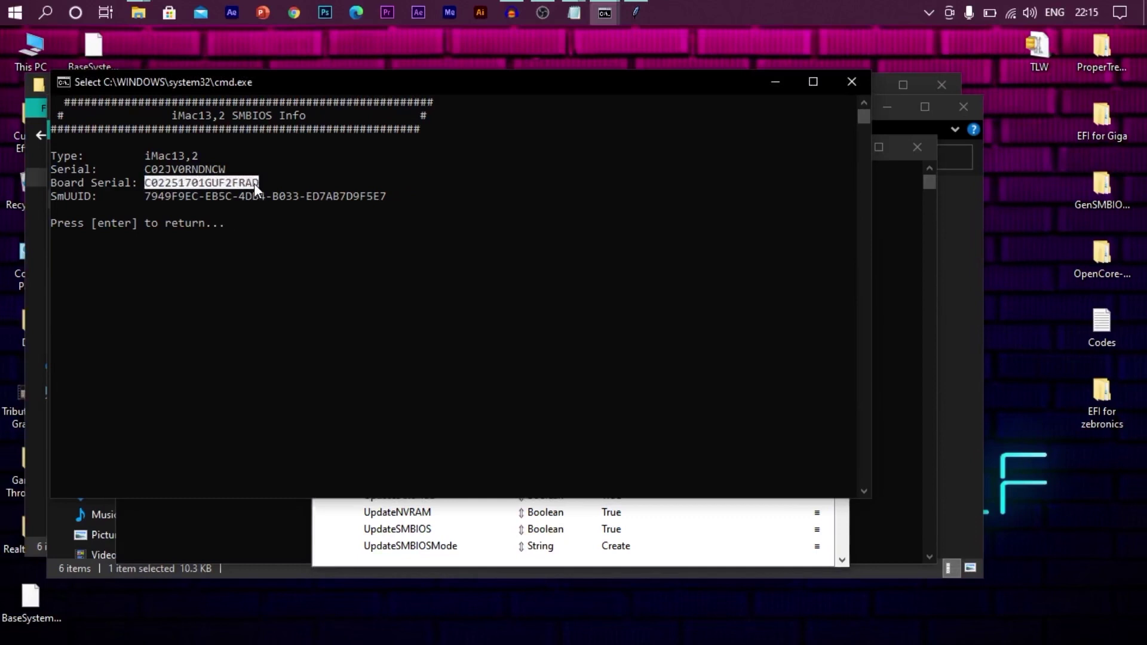
pyautogui.rightClick(256, 182)
pyautogui.click(677, 513)
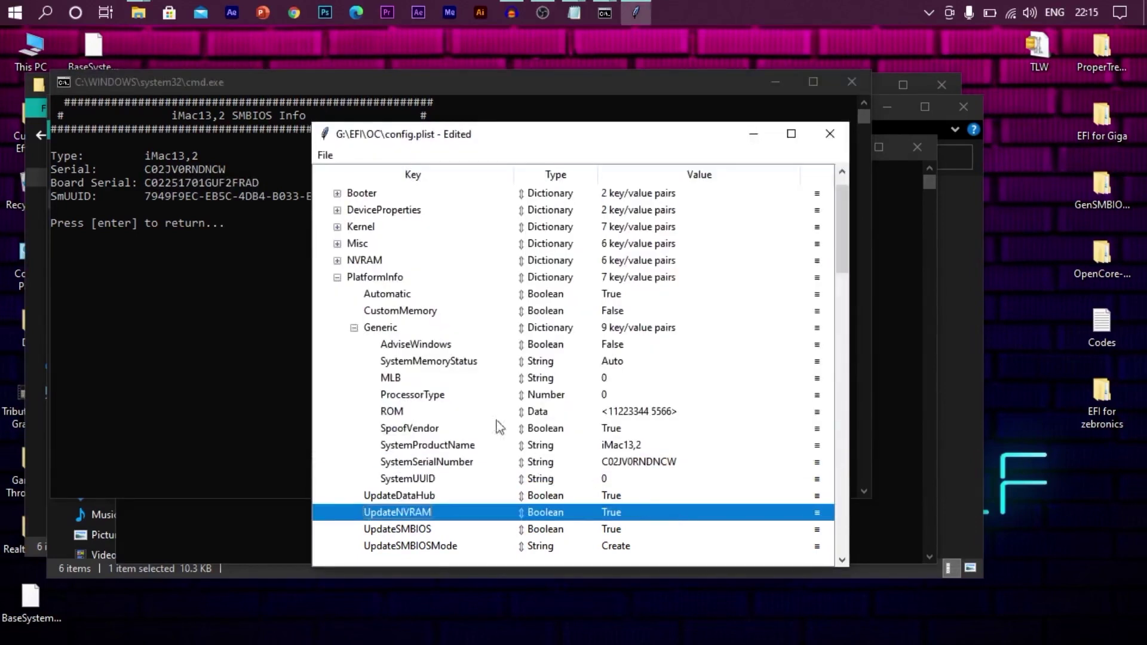
pyautogui.doubleClick(615, 377)
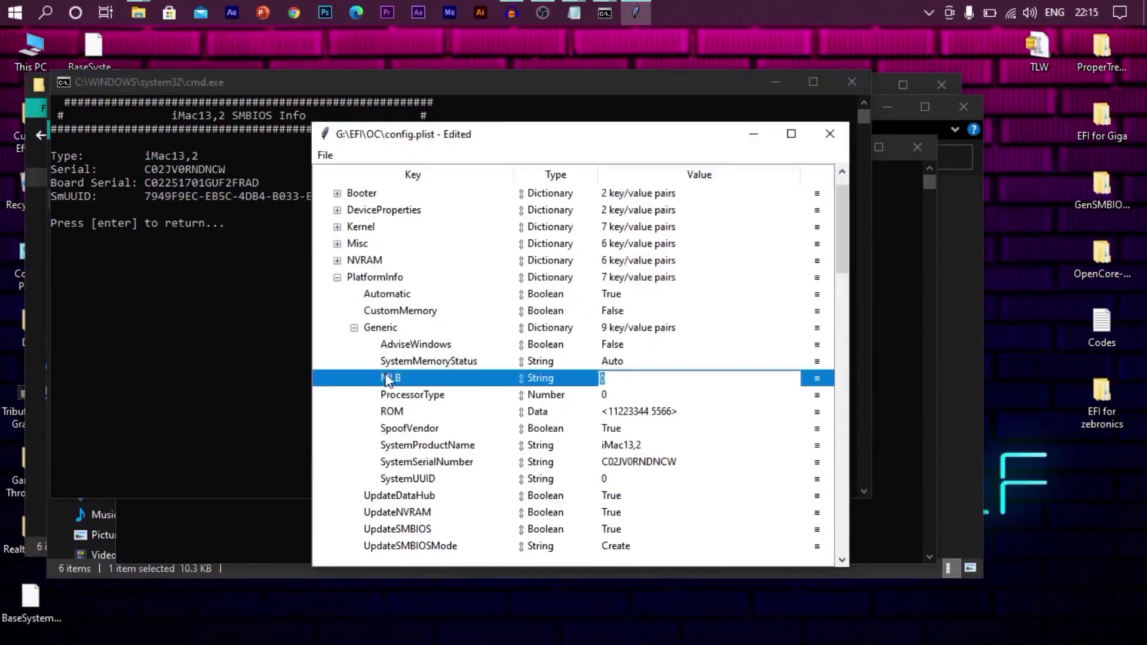
pyautogui.write('C02251701GUF2FRAD')
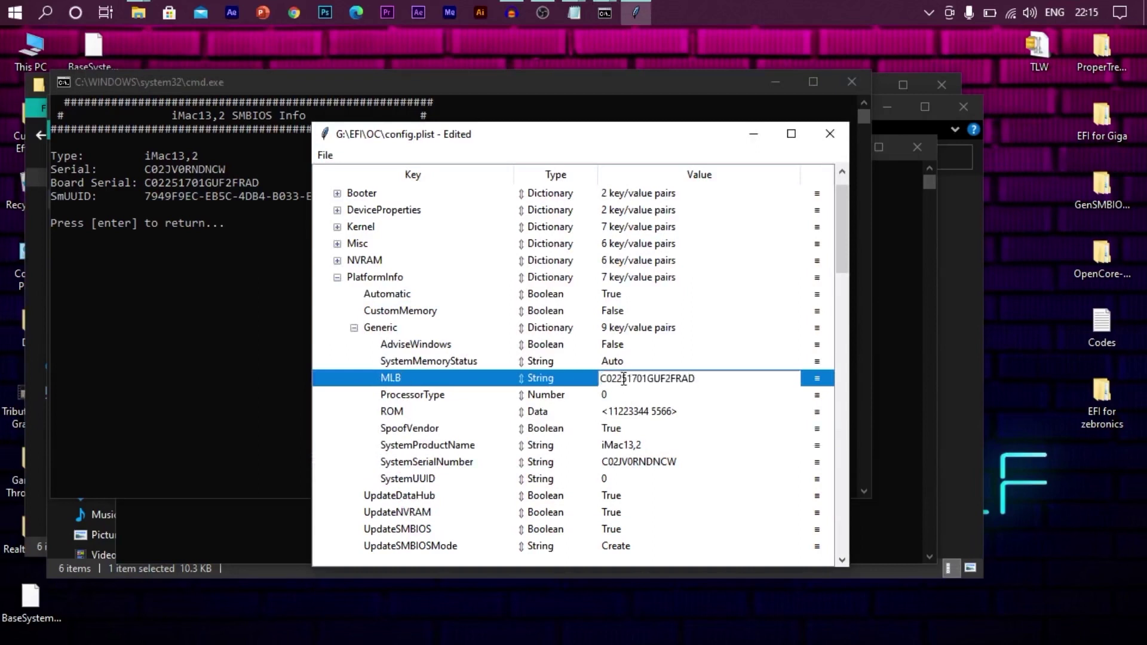
# Step: Copy the SmUUID from the GenSMBIOS output and paste it into SystemUUID
pyautogui.click(151, 214)
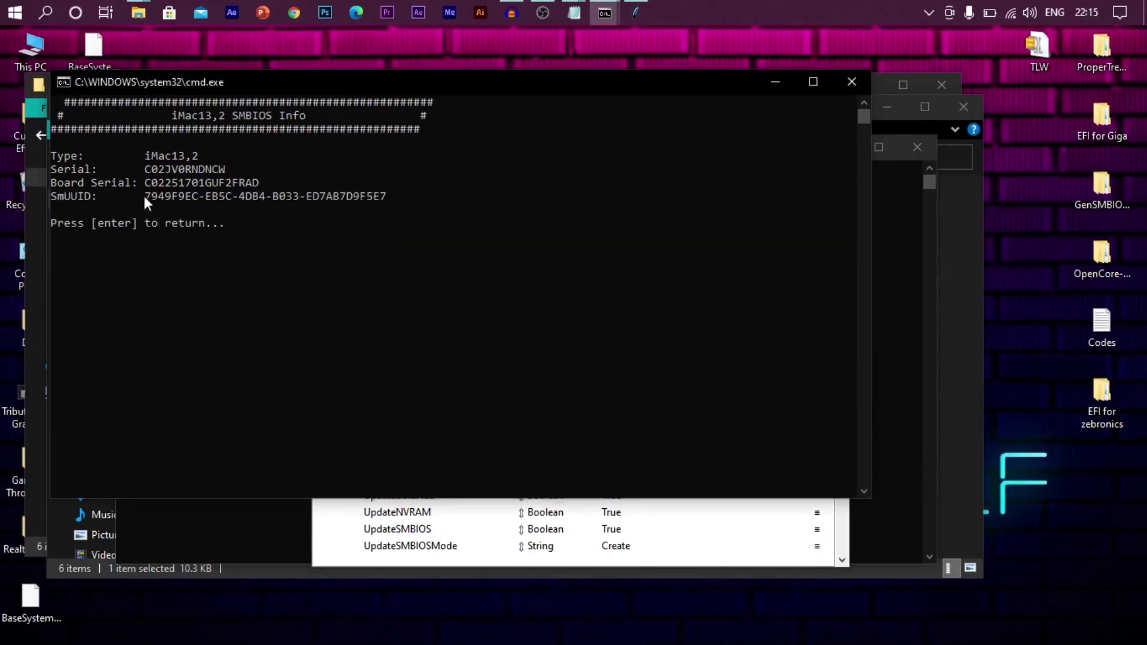
pyautogui.moveTo(141, 196); pyautogui.dragTo(384, 198)
pyautogui.hotkey('ctrl', 'c')
pyautogui.click(670, 518)
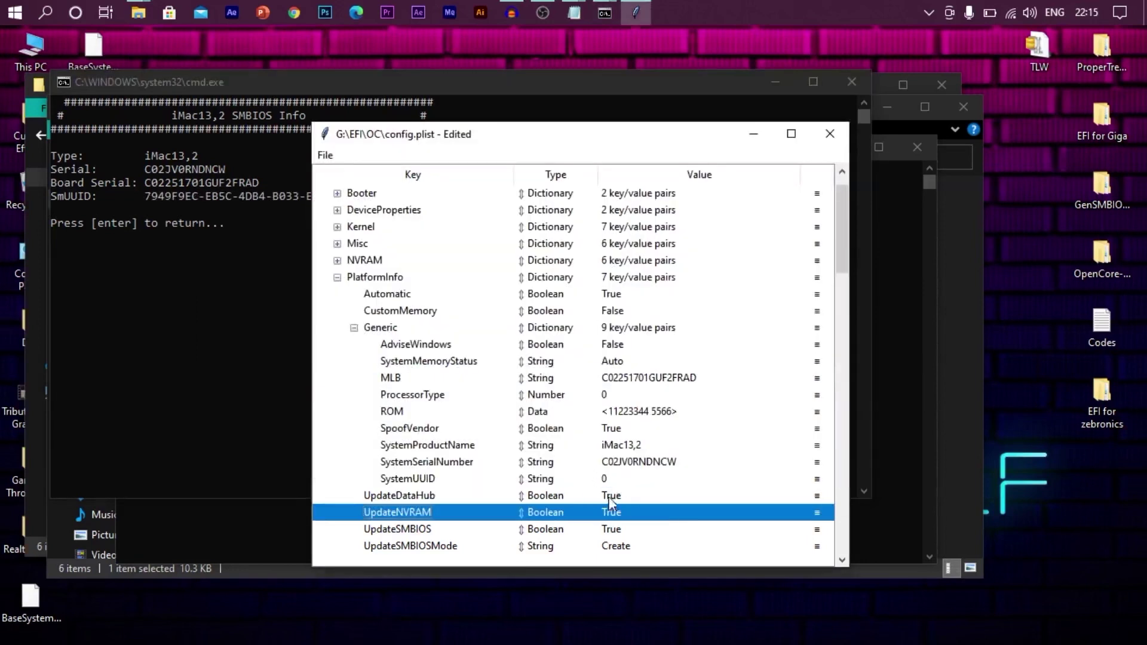
pyautogui.scroll(-1, 609, 499)
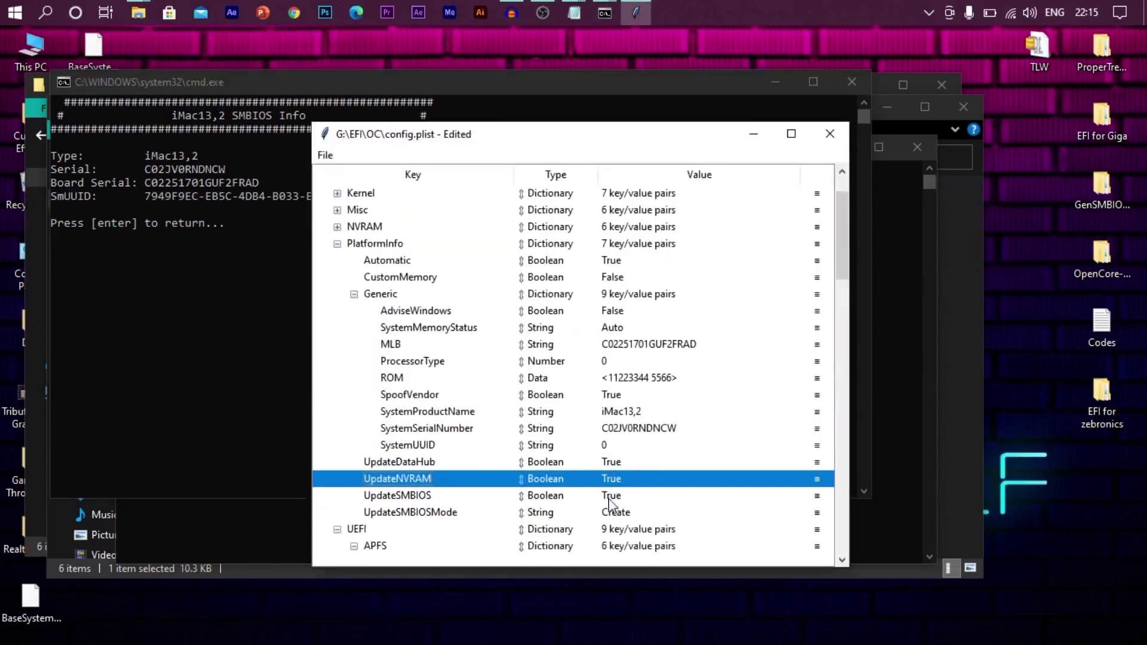
pyautogui.doubleClick(611, 445)
pyautogui.hotkey('ctrl', 'v')
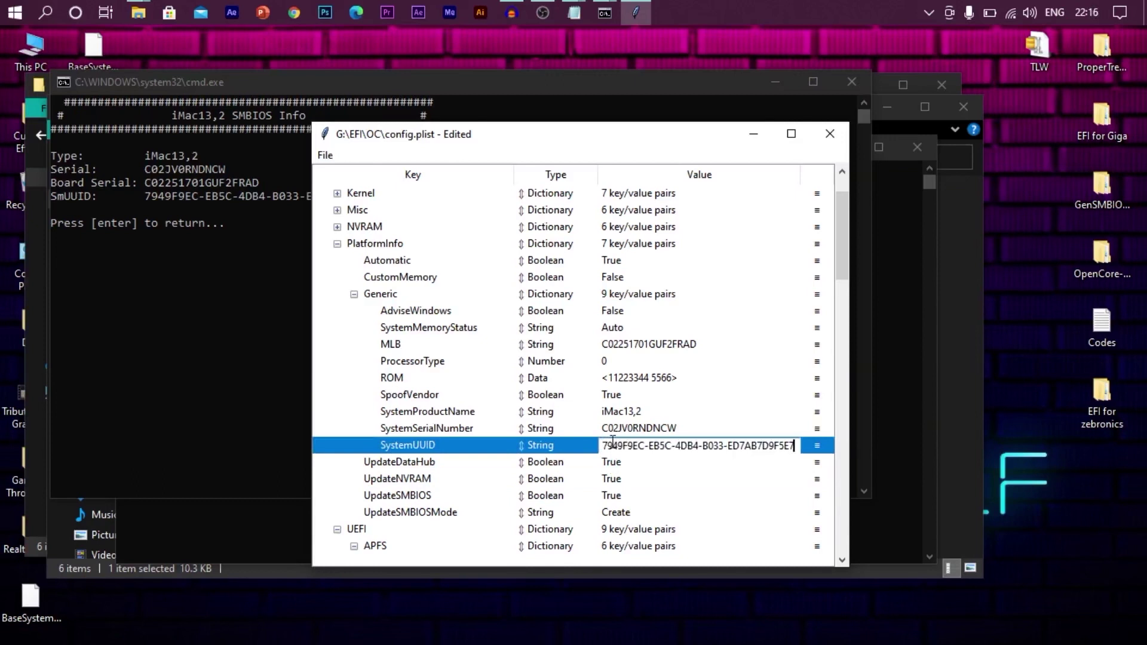
# Step: Save config.plist and take an OC Snapshot of the OC folder
pyautogui.click(501, 279)
pyautogui.click(325, 155)
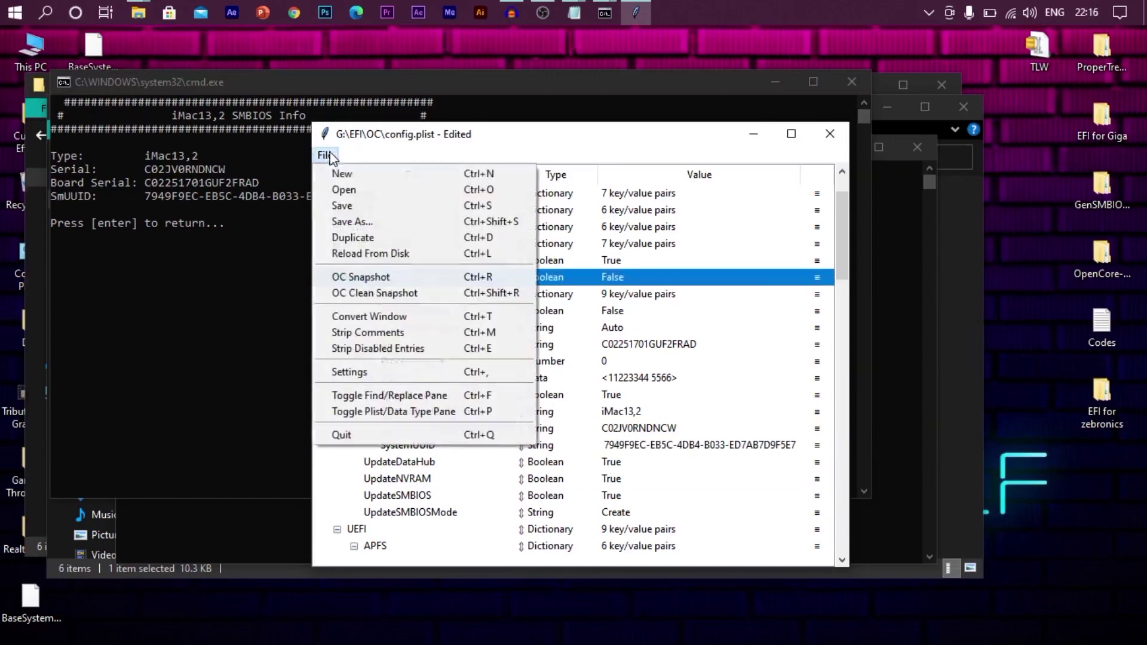
pyautogui.click(342, 205)
pyautogui.click(325, 155)
pyautogui.click(360, 276)
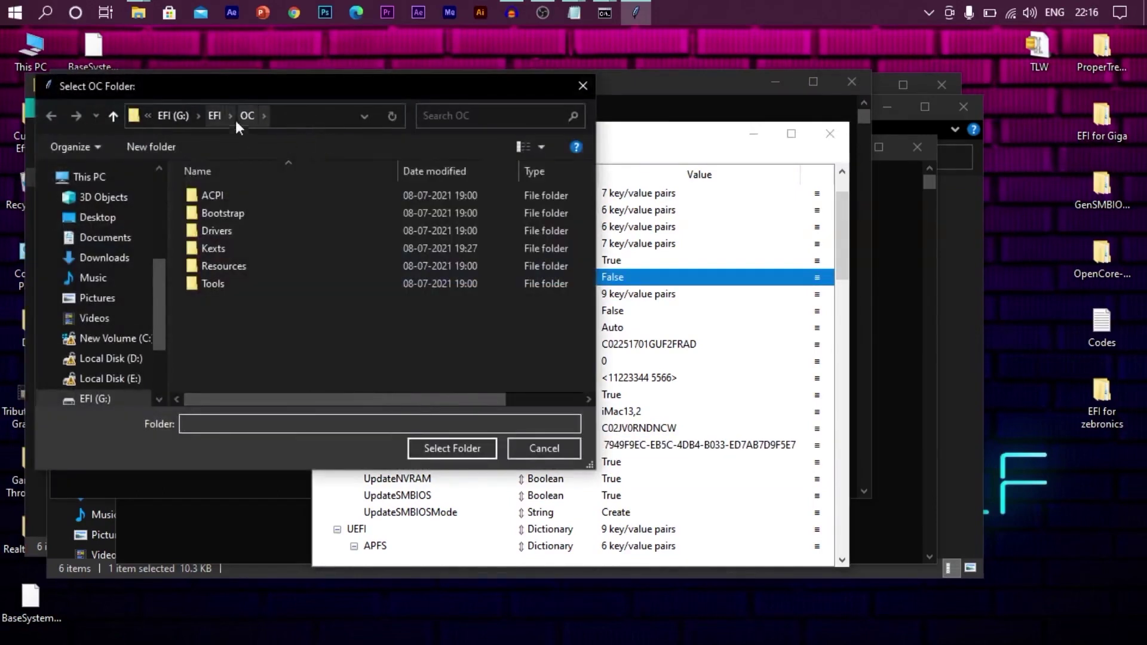
pyautogui.click(452, 448)
# Step: Take an OC Clean Snapshot of the OC folder and save config.plist again
pyautogui.click(325, 155)
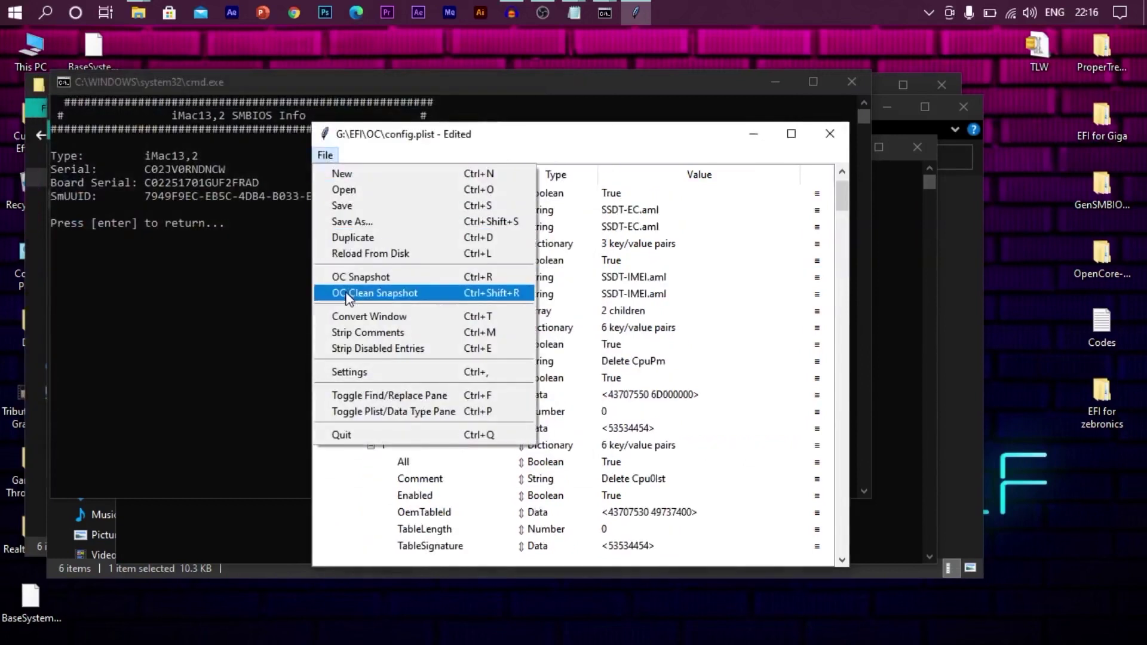
pyautogui.click(389, 294)
pyautogui.click(452, 448)
pyautogui.click(325, 155)
pyautogui.click(388, 294)
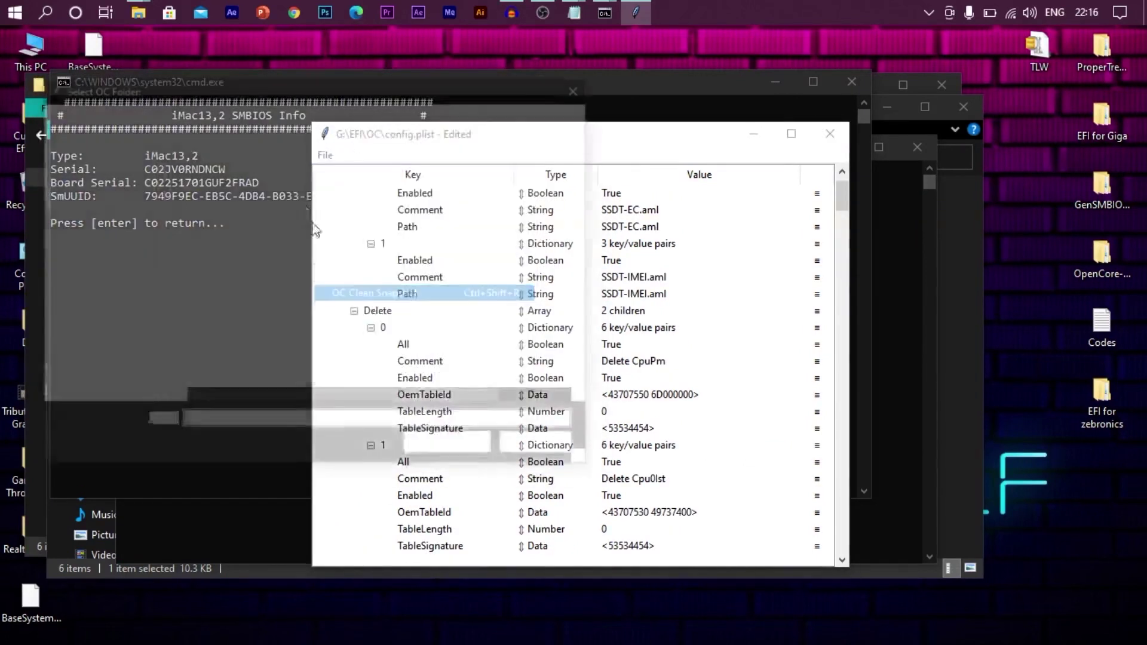
pyautogui.click(247, 116)
pyautogui.click(452, 448)
pyautogui.click(325, 155)
pyautogui.click(464, 207)
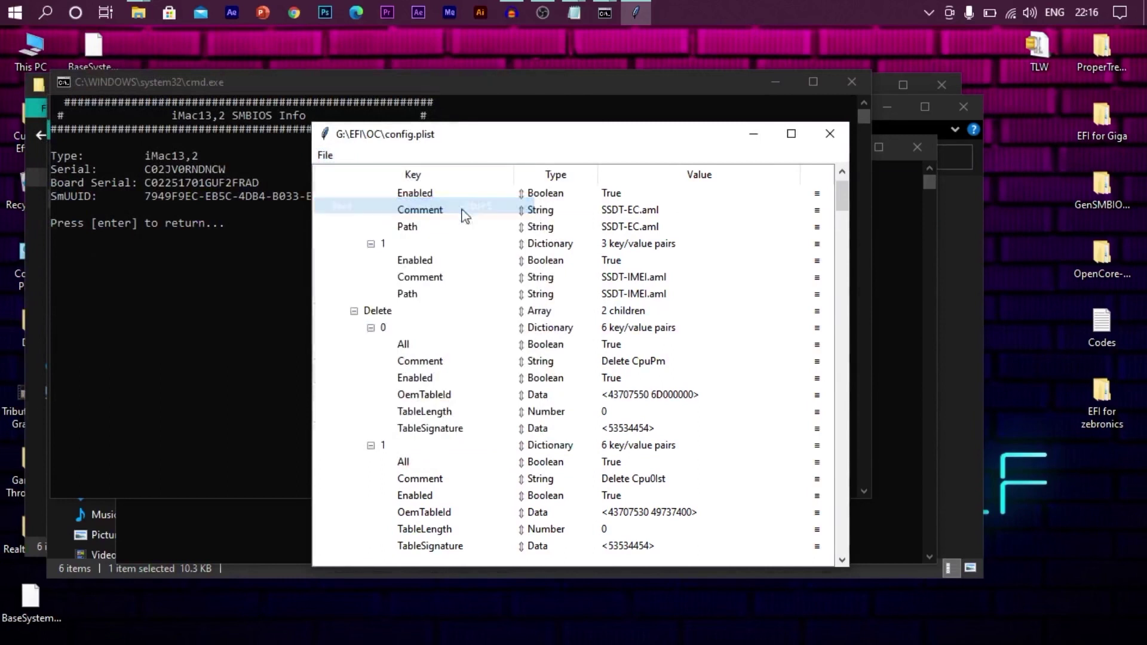
# Step: Close ProperTree, the SMBIOS command window and the ProperTree-master folder window
pyautogui.click(829, 133)
pyautogui.click(851, 81)
pyautogui.click(961, 107)
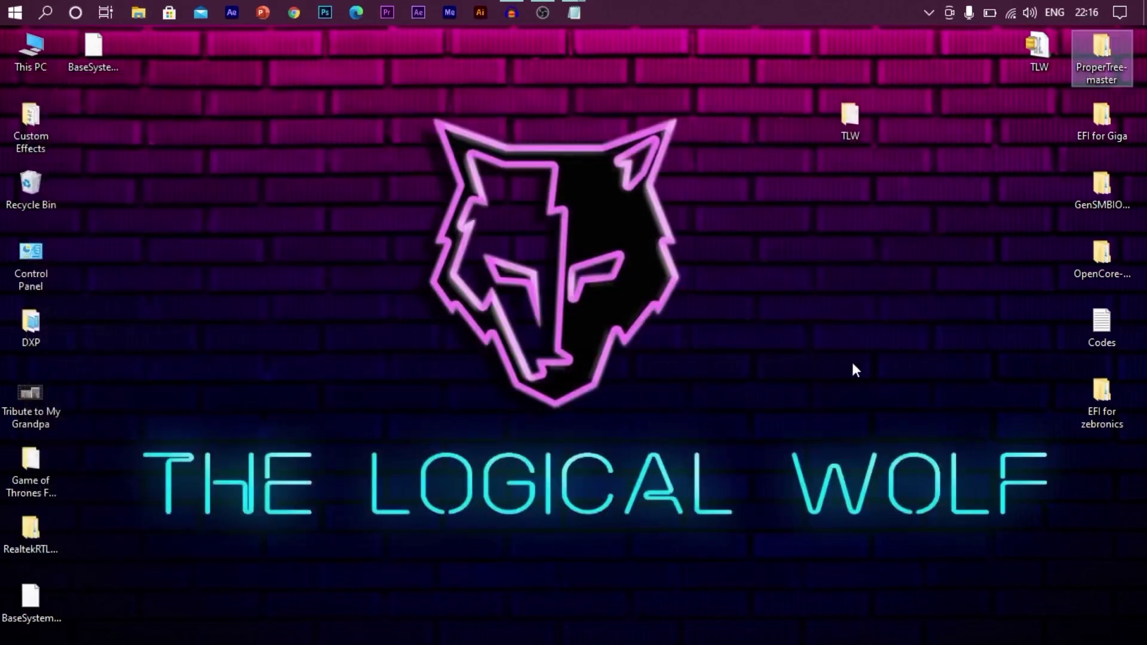
# Step: Safely eject the MXT USB Device from the hidden tray icons
pyautogui.click(929, 12)
pyautogui.click(911, 43)
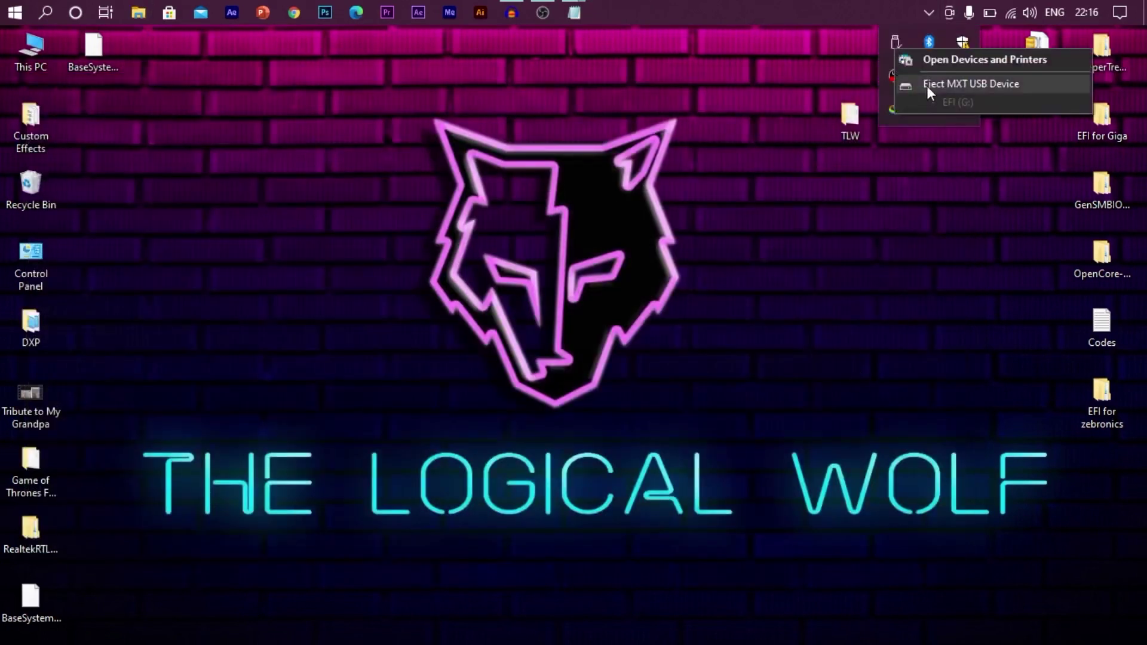
pyautogui.click(926, 85)
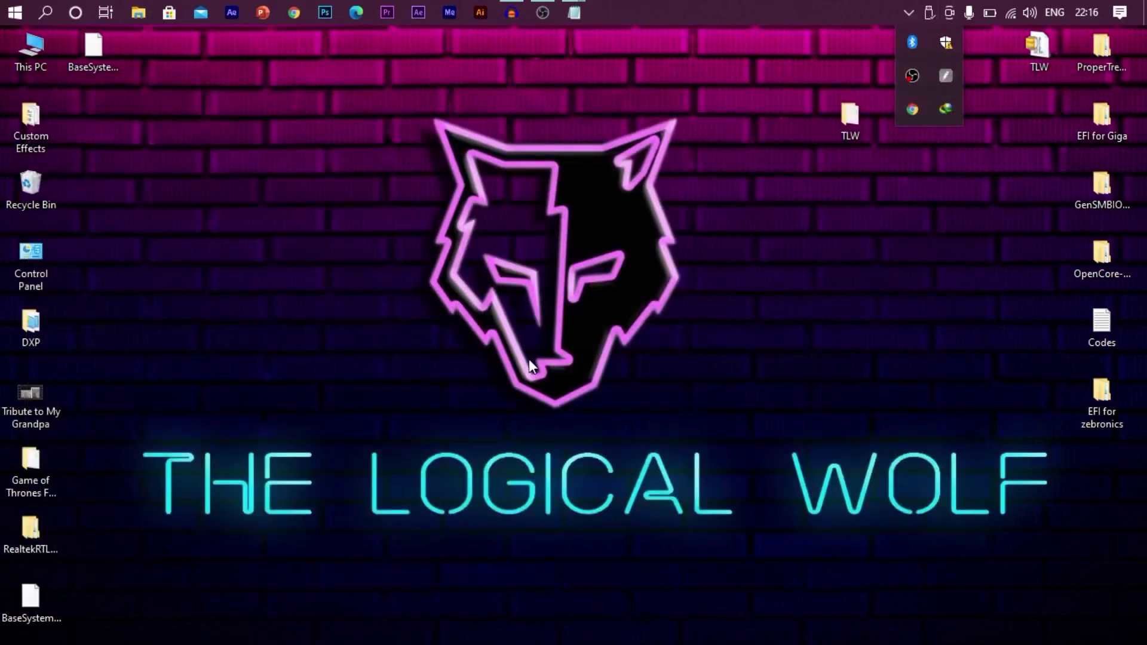
pyautogui.click(453, 367)
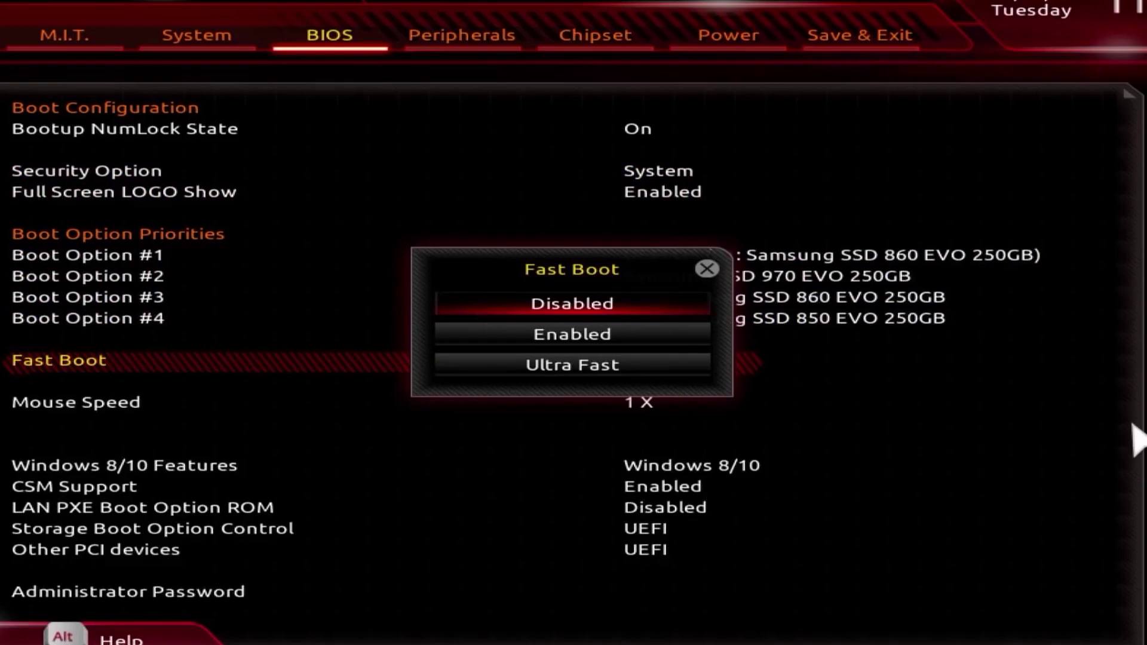
# Step: Keep Fast Boot disabled and CSM Support enabled, checking Windows 8/10 Features
pyautogui.press('Return')
pyautogui.press('Down')
pyautogui.press('Down')
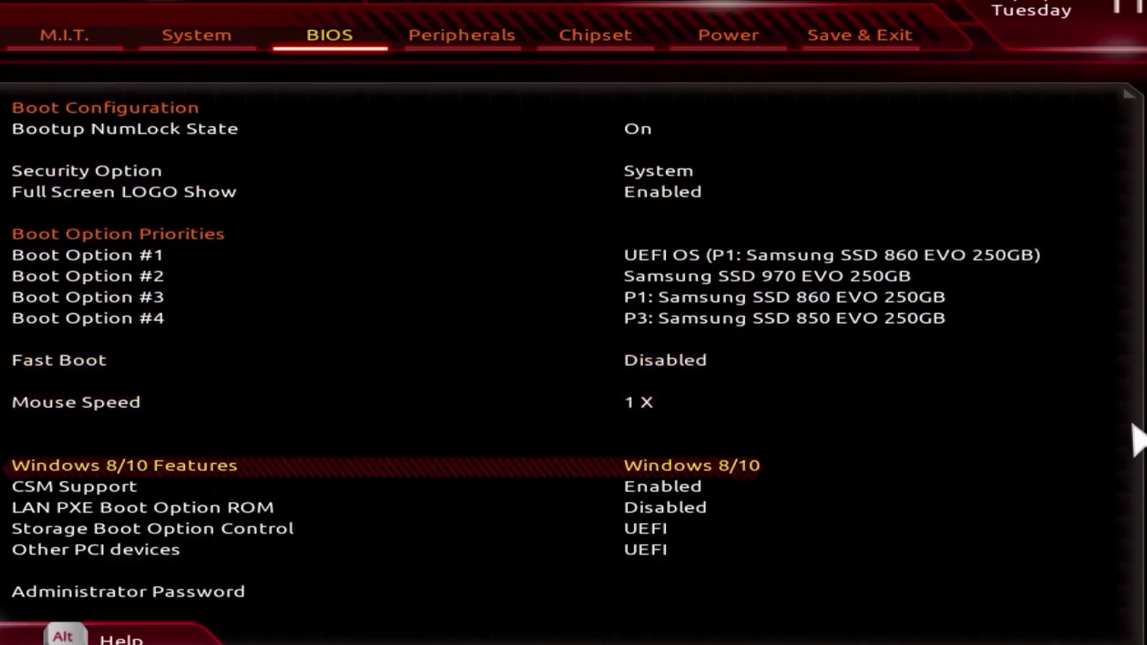
pyautogui.press('Return')
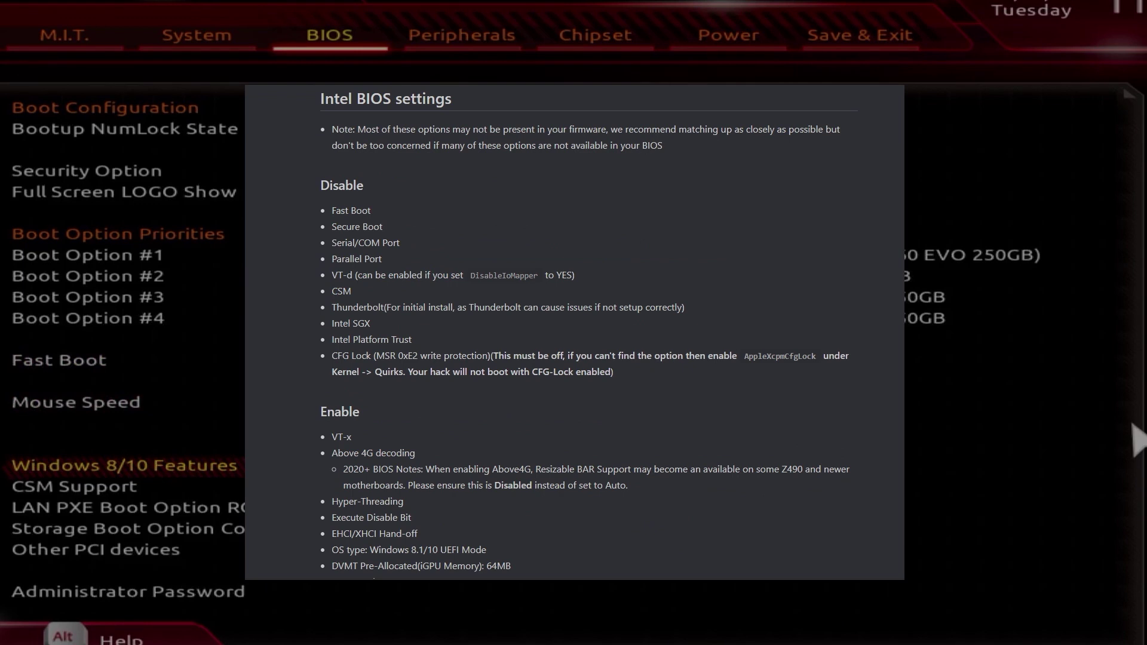
pyautogui.press('Down')
pyautogui.press('Return')
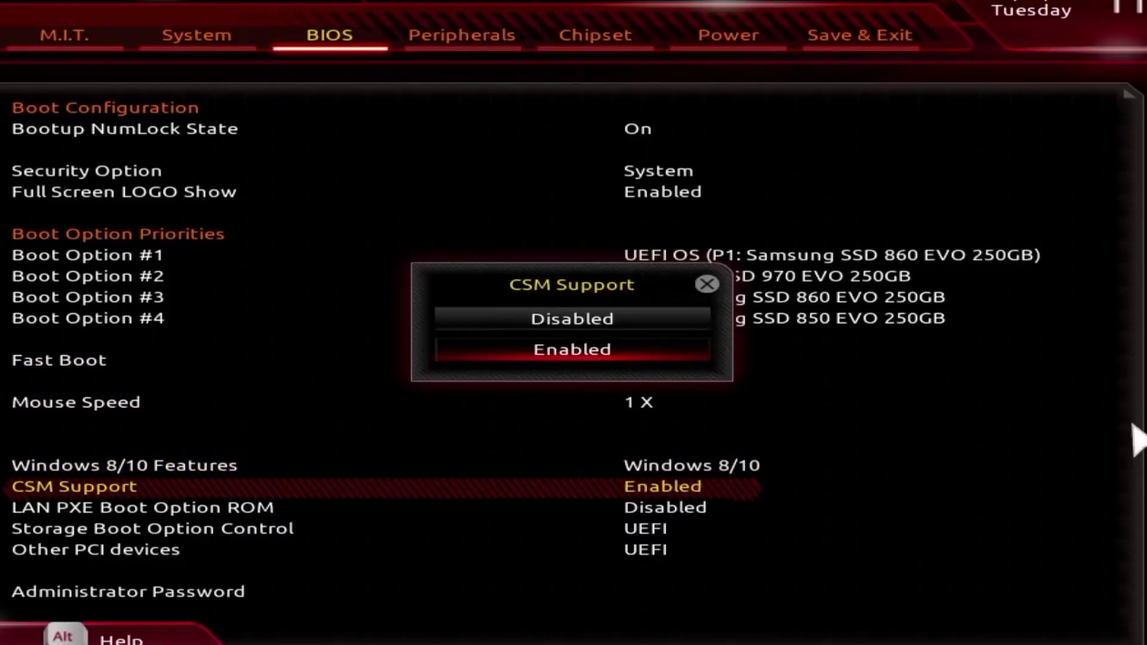
pyautogui.press('Return')
# Step: Review LAN PXE, Storage Boot Option Control (UEFI) and Other PCI devices, then go to Peripherals
pyautogui.press('Down')
pyautogui.press('Return')
pyautogui.press('Return')
pyautogui.press('Down')
pyautogui.press('Return')
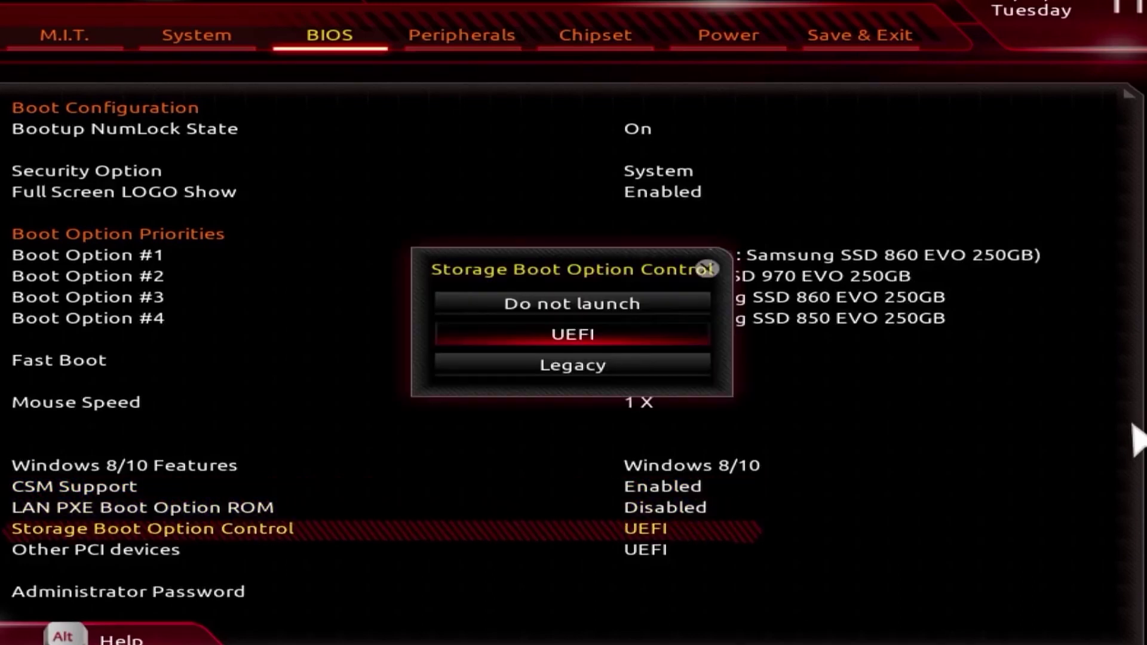
pyautogui.press('Return')
pyautogui.press('Down')
pyautogui.press('Return')
pyautogui.press('Return')
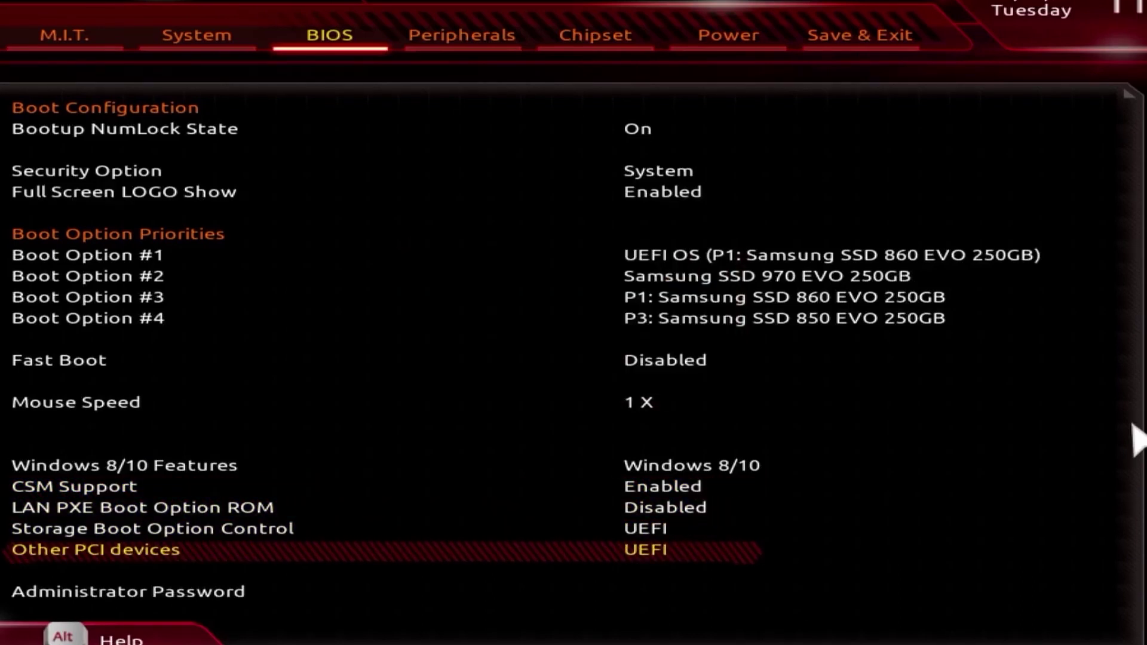
pyautogui.press('Right')
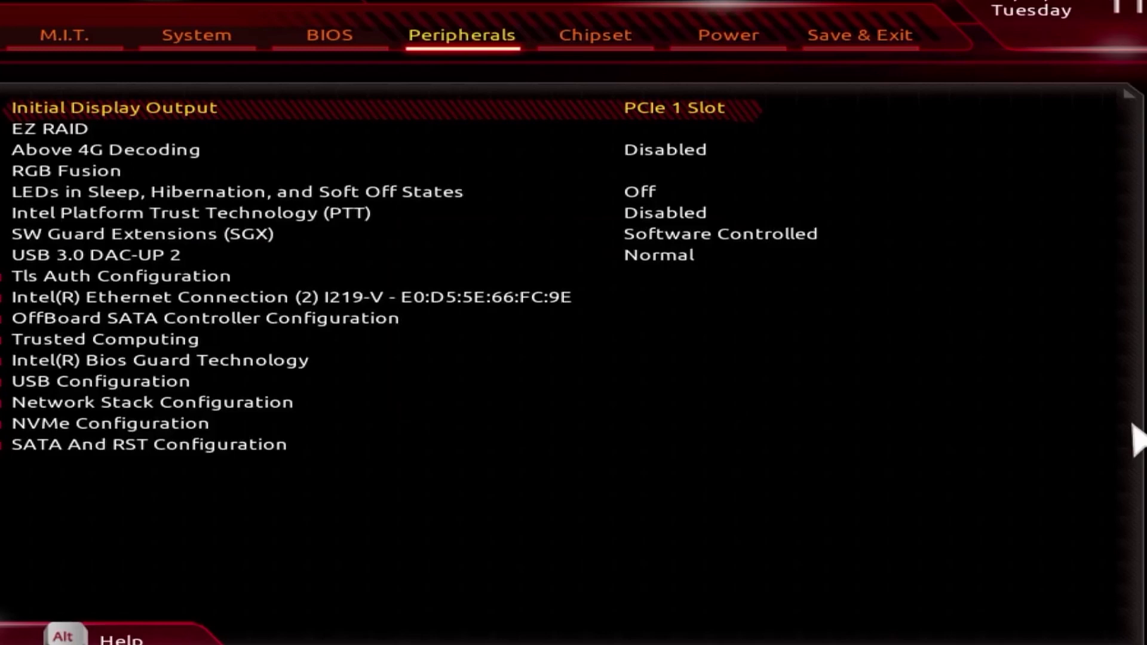
# Step: Keep Initial Display Output on PCIe 1 Slot and XHCI Hand-off and Legacy USB Support enabled
pyautogui.press('Return')
pyautogui.press('Escape')
pyautogui.press('Down')
pyautogui.press('Down')
pyautogui.press('Down')
pyautogui.press('Down')
pyautogui.press('Down')
pyautogui.press('Down')
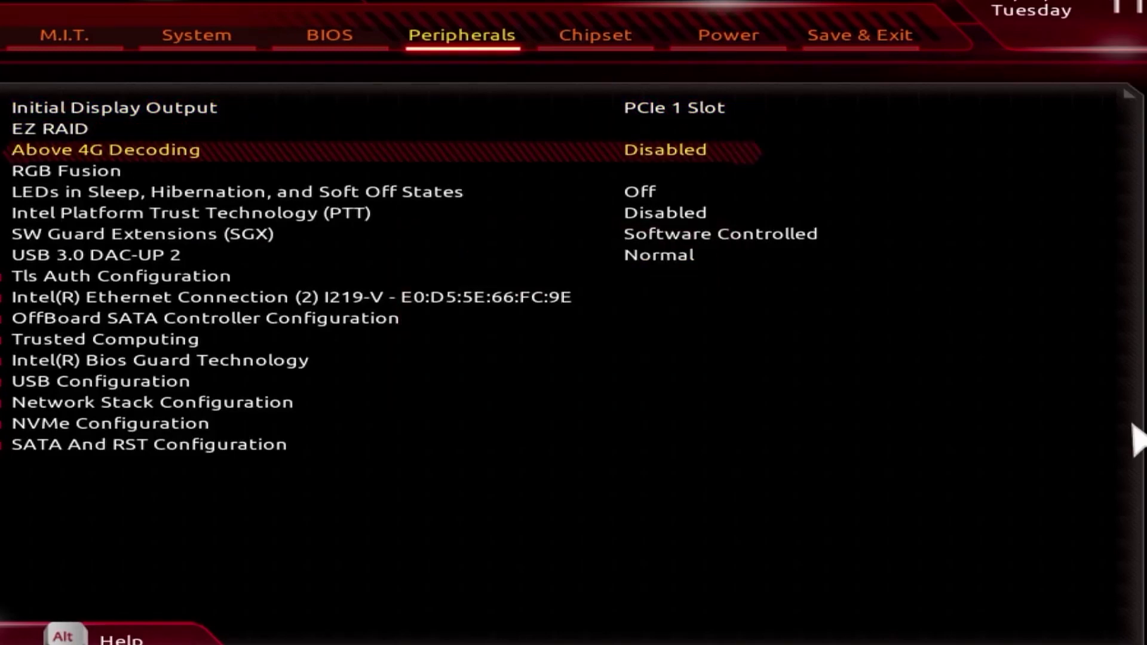
pyautogui.press('Down')
pyautogui.press('Return')
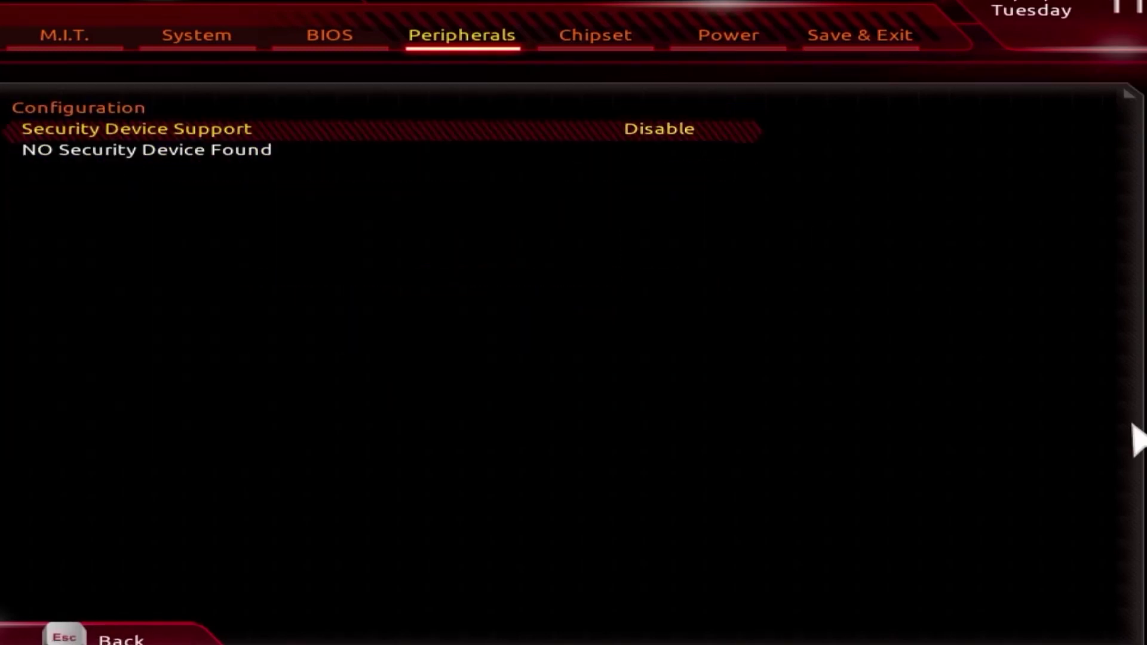
pyautogui.press('Escape')
pyautogui.press('Down')
pyautogui.press('Return')
pyautogui.press('Escape')
pyautogui.press('Down')
pyautogui.press('Return')
pyautogui.press('Down')
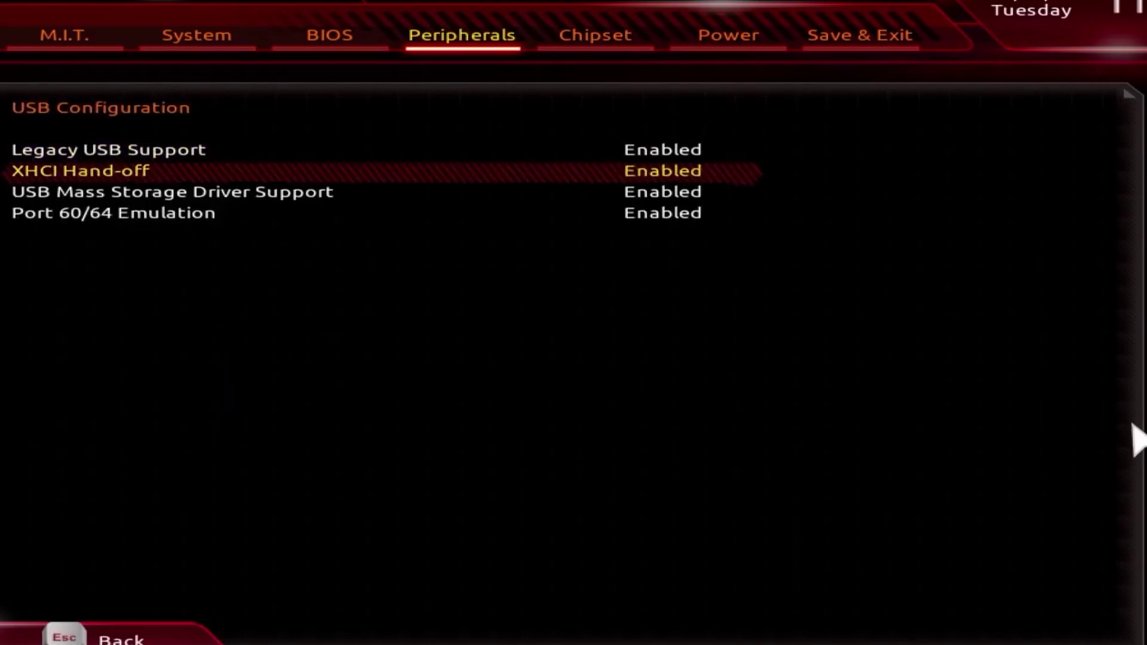
pyautogui.press('Return')
pyautogui.press('Escape')
pyautogui.press('Up')
pyautogui.press('Return')
pyautogui.press('Escape')
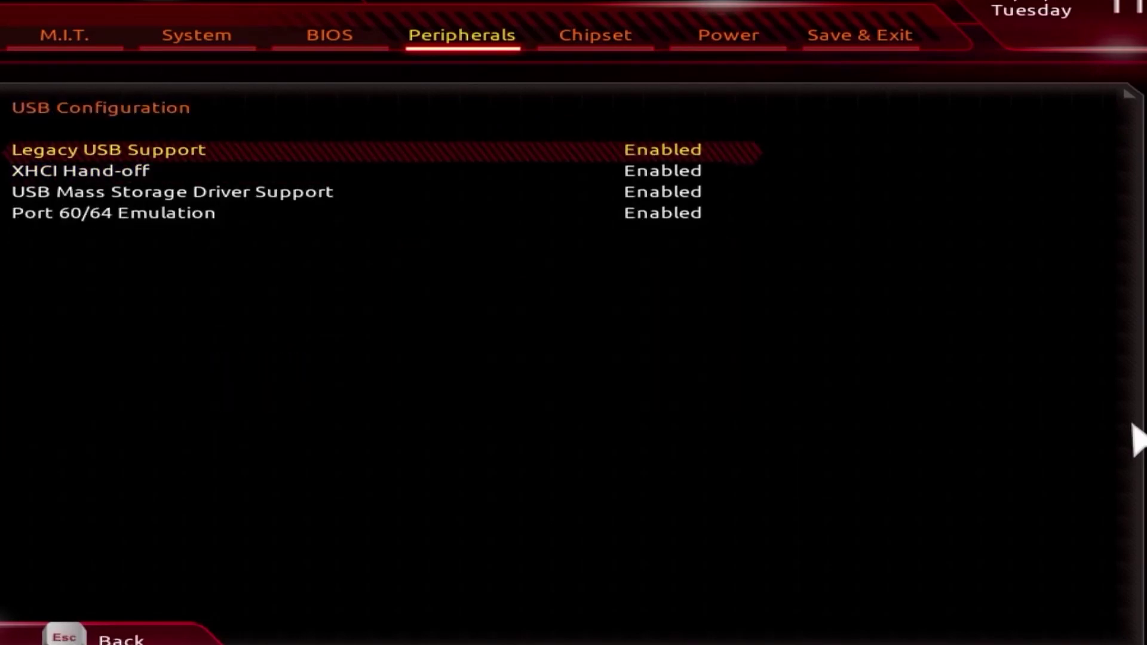
pyautogui.press('Escape')
# Step: Review Network Stack and NVMe settings and keep SATA Mode Selection on AHCI
pyautogui.press('Down')
pyautogui.press('Return')
pyautogui.press('Return')
pyautogui.press('Escape')
pyautogui.press('Escape')
pyautogui.press('Down')
pyautogui.press('Return')
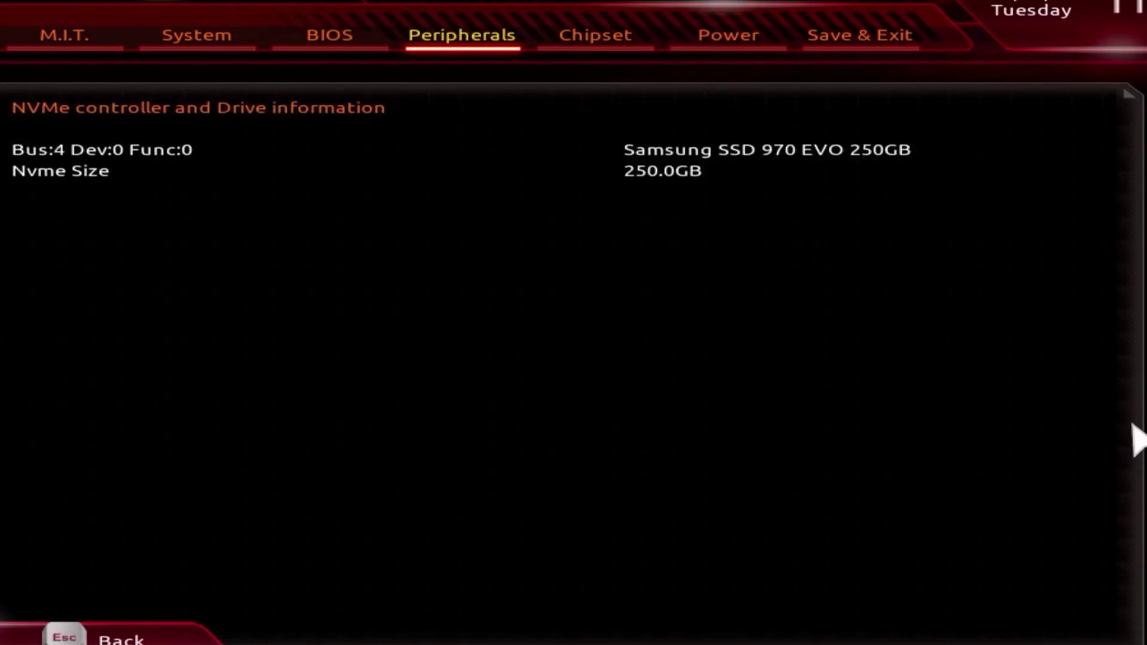
pyautogui.press('Escape')
pyautogui.press('Down')
# Step: On the Chipset page keep VT-d, Internal Graphics and IOAPIC 24-119 Entries enabled
pyautogui.press('Return')
pyautogui.press('Down')
pyautogui.press('Return')
pyautogui.press('Escape')
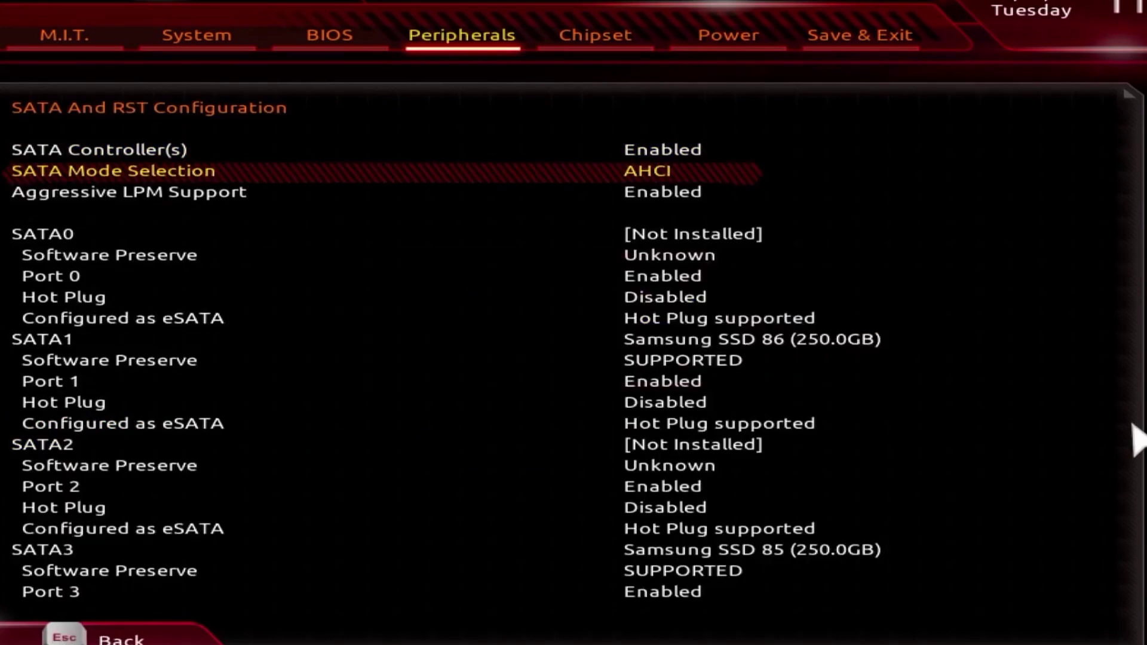
pyautogui.press('Escape')
pyautogui.press('Right')
pyautogui.press('Return')
pyautogui.press('Escape')
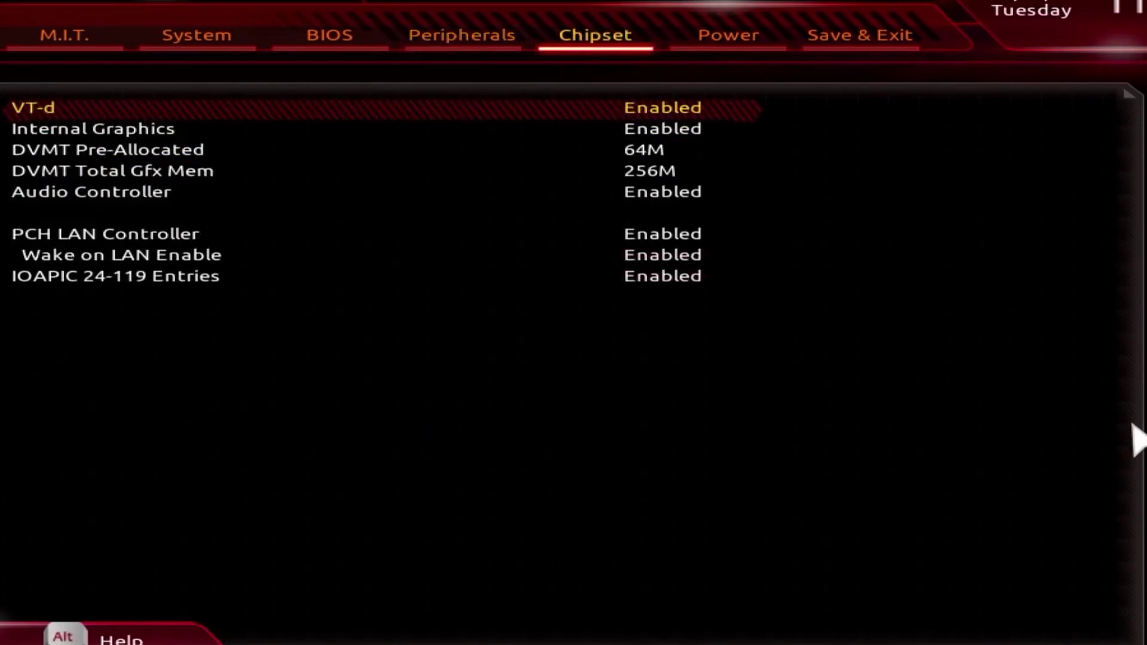
pyautogui.press('Down')
pyautogui.press('Return')
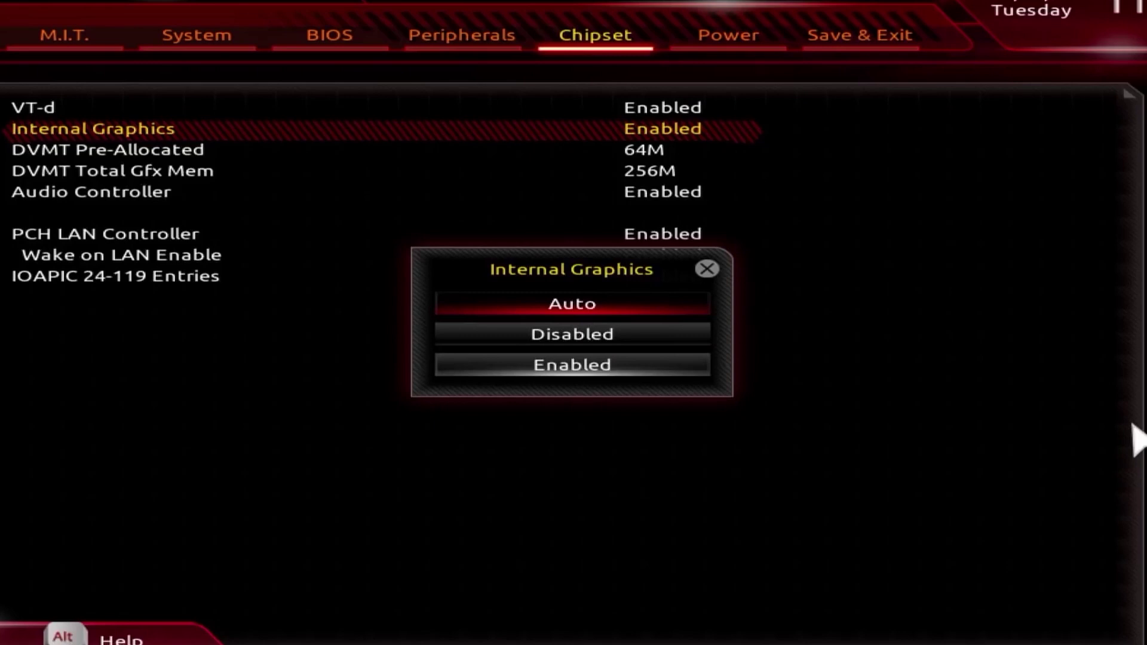
pyautogui.press('Down')
pyautogui.press('Down')
pyautogui.press('Return')
pyautogui.press('Down')
pyautogui.press('Down')
pyautogui.press('Down')
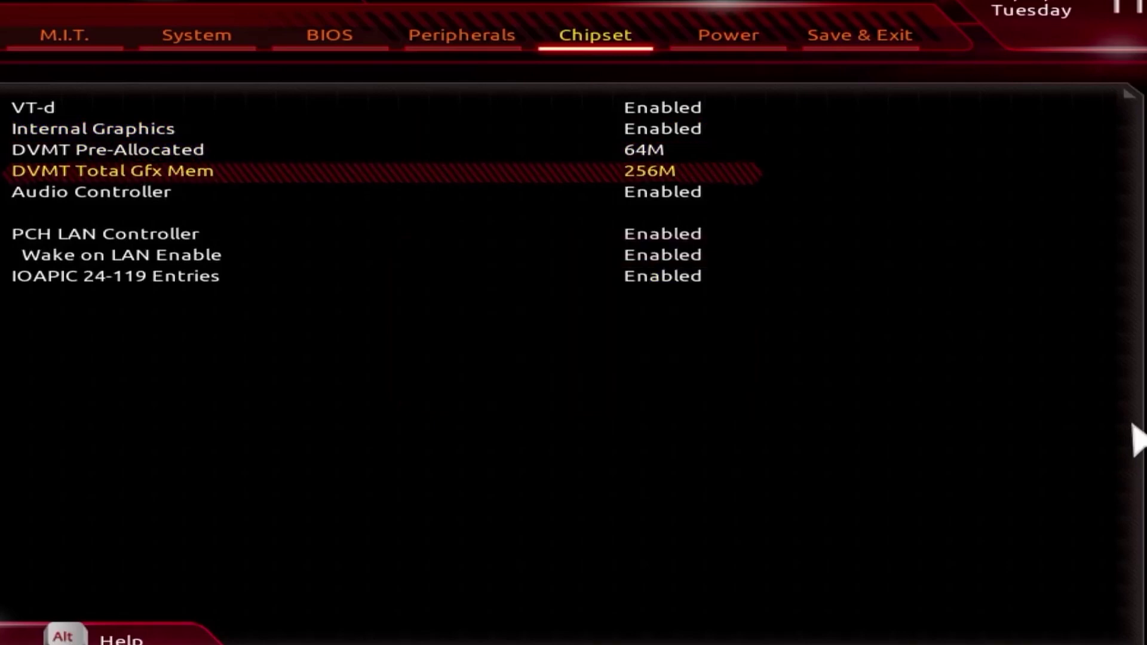
pyautogui.press('Down')
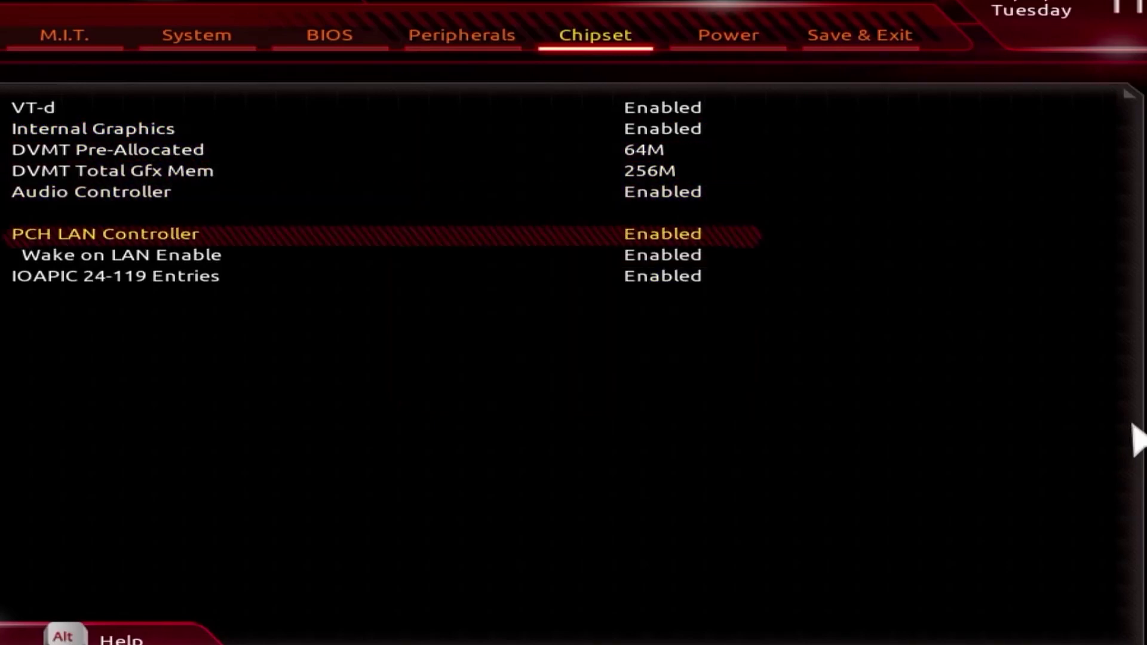
pyautogui.press('Down')
pyautogui.press('Down')
pyautogui.press('Return')
# Step: Keep Platform Power Management disabled, then save the settings and exit setup
pyautogui.press('Return')
pyautogui.press('Right')
pyautogui.press('Return')
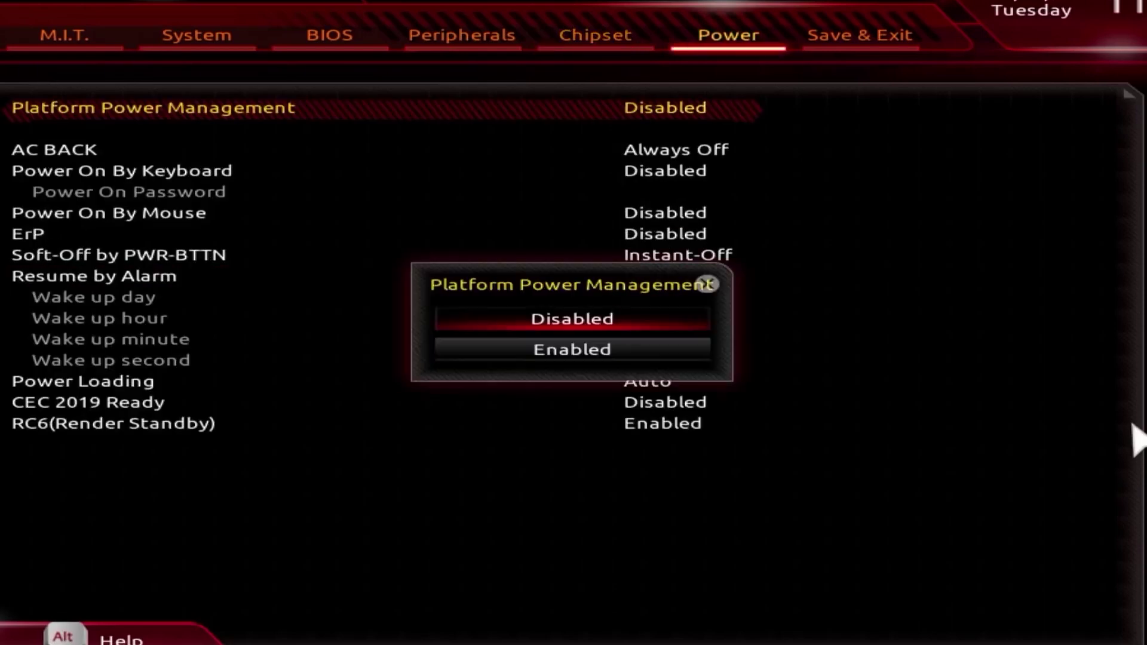
pyautogui.press('Return')
pyautogui.press('Down')
pyautogui.press('Down')
pyautogui.press('Down')
pyautogui.press('Down')
pyautogui.press('Down')
pyautogui.press('Down')
pyautogui.press('Down')
pyautogui.press('Down')
pyautogui.press('Down')
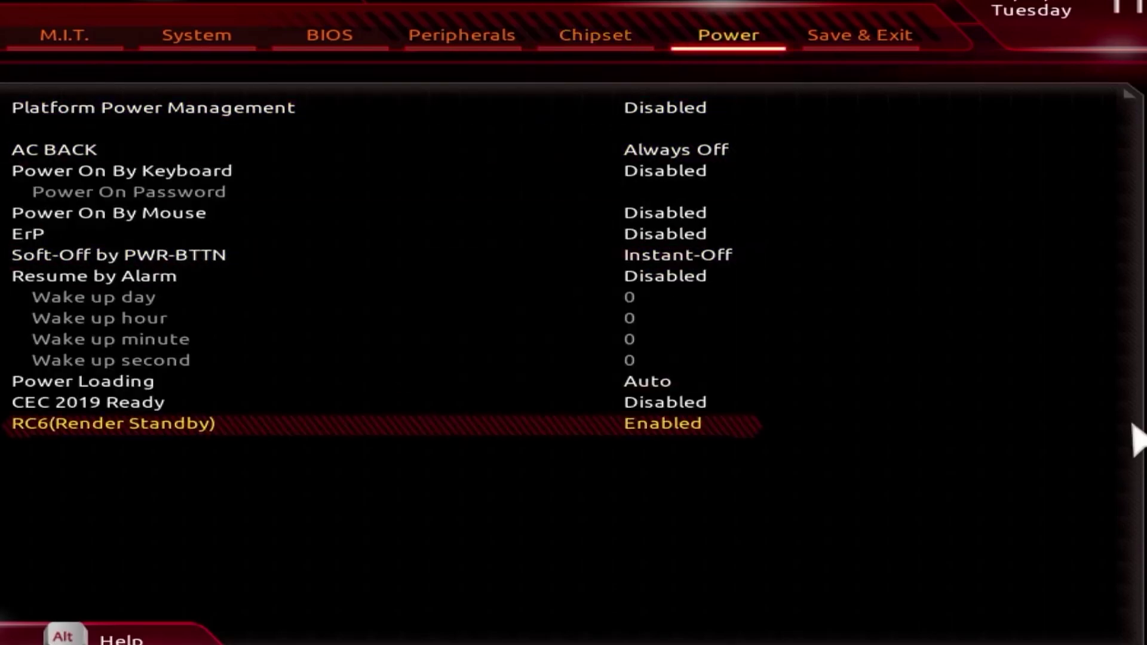
pyautogui.press('Right')
pyautogui.press('Up')
pyautogui.press('Up')
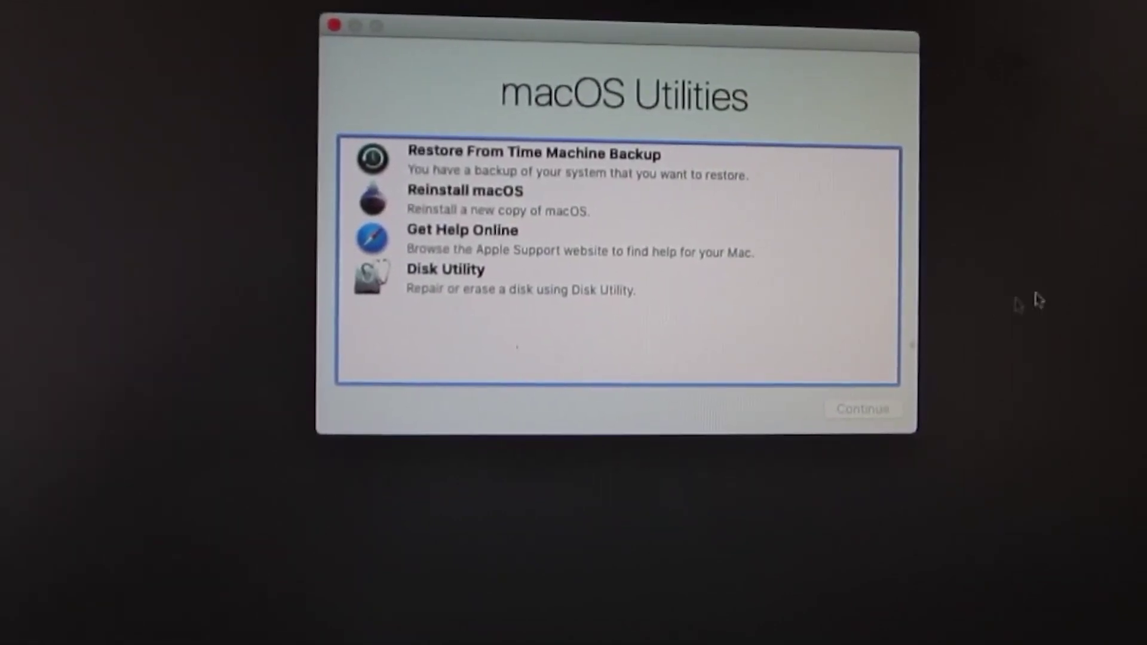
# Step: Show all devices in Disk Utility and erase the ST31000528AS Media drive as Mac
pyautogui.doubleClick(717, 281)
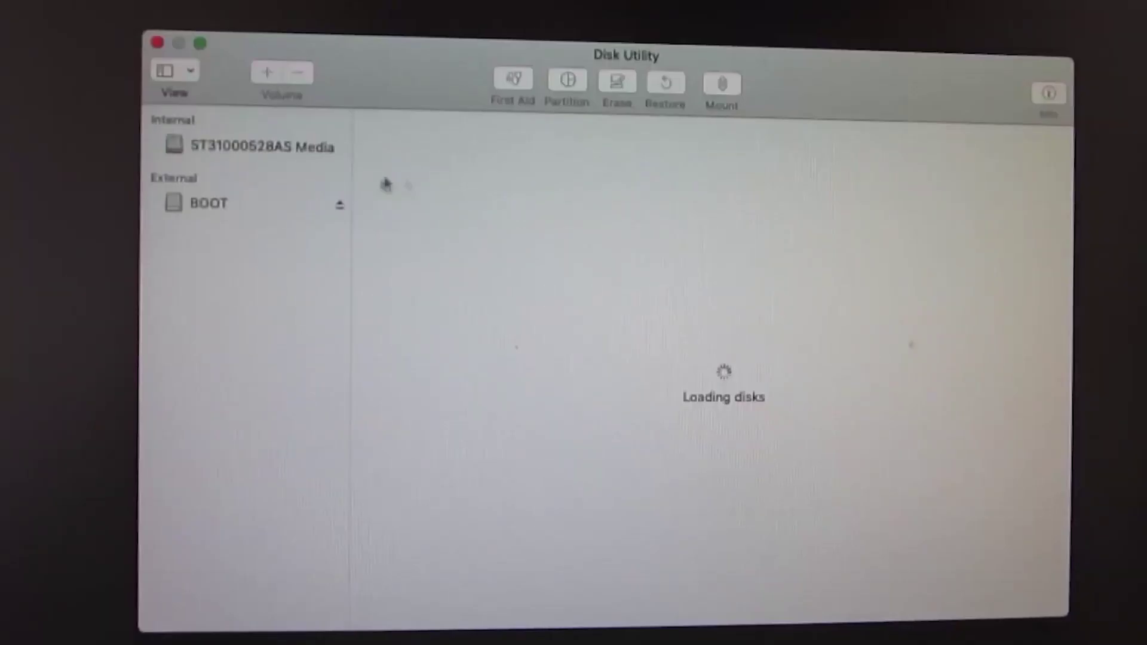
pyautogui.click(187, 74)
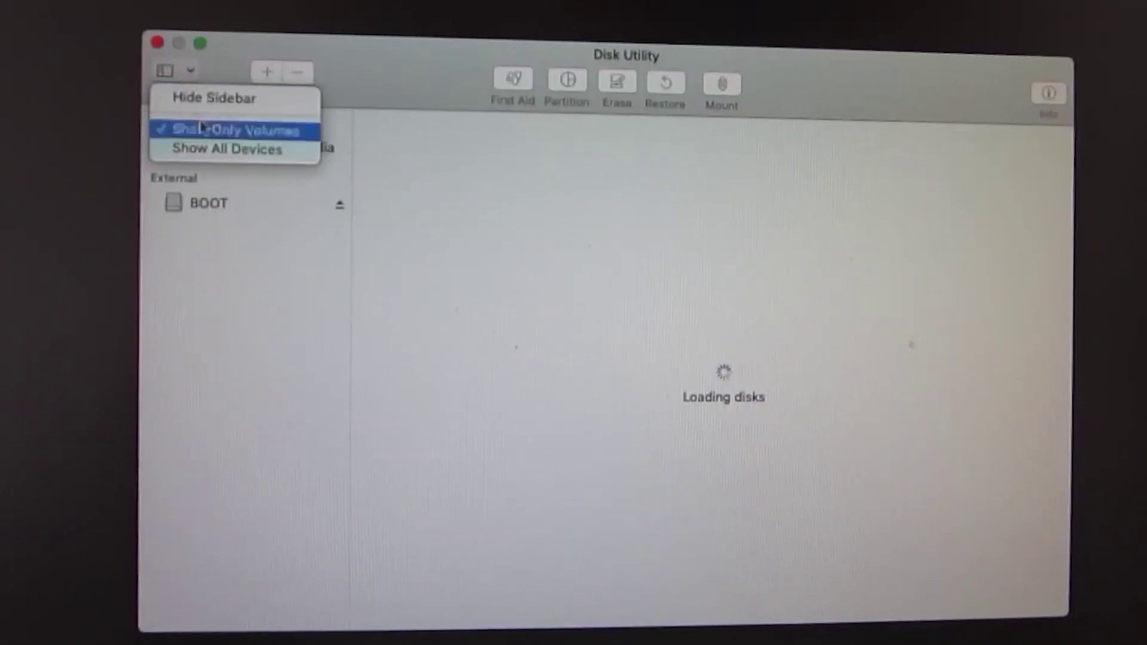
pyautogui.click(215, 153)
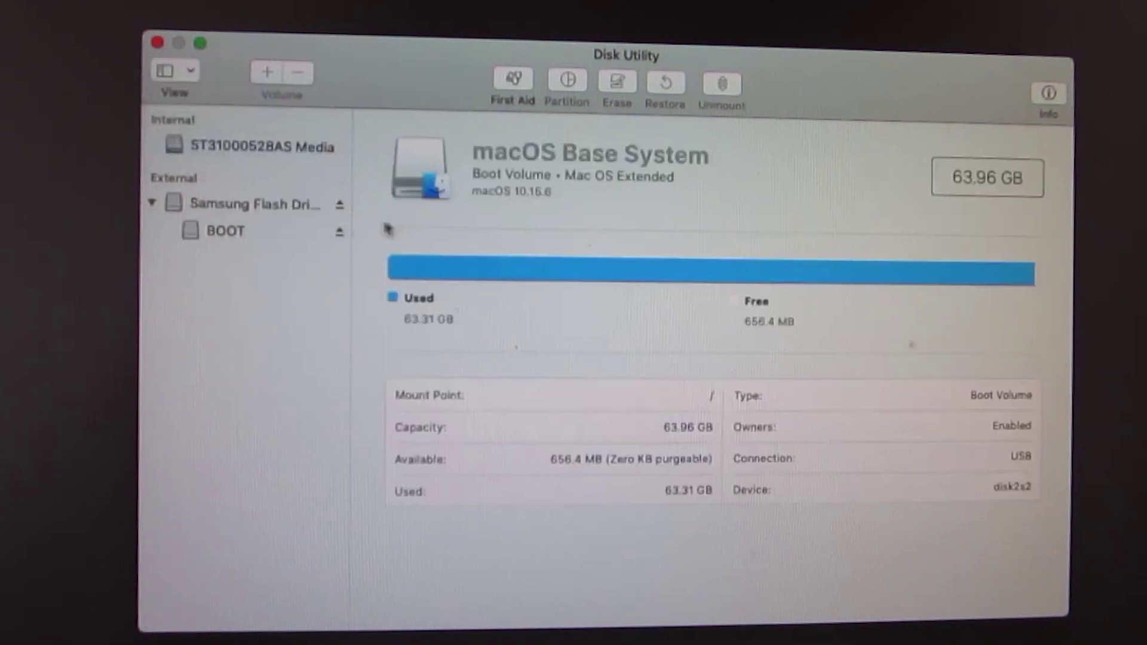
pyautogui.click(284, 151)
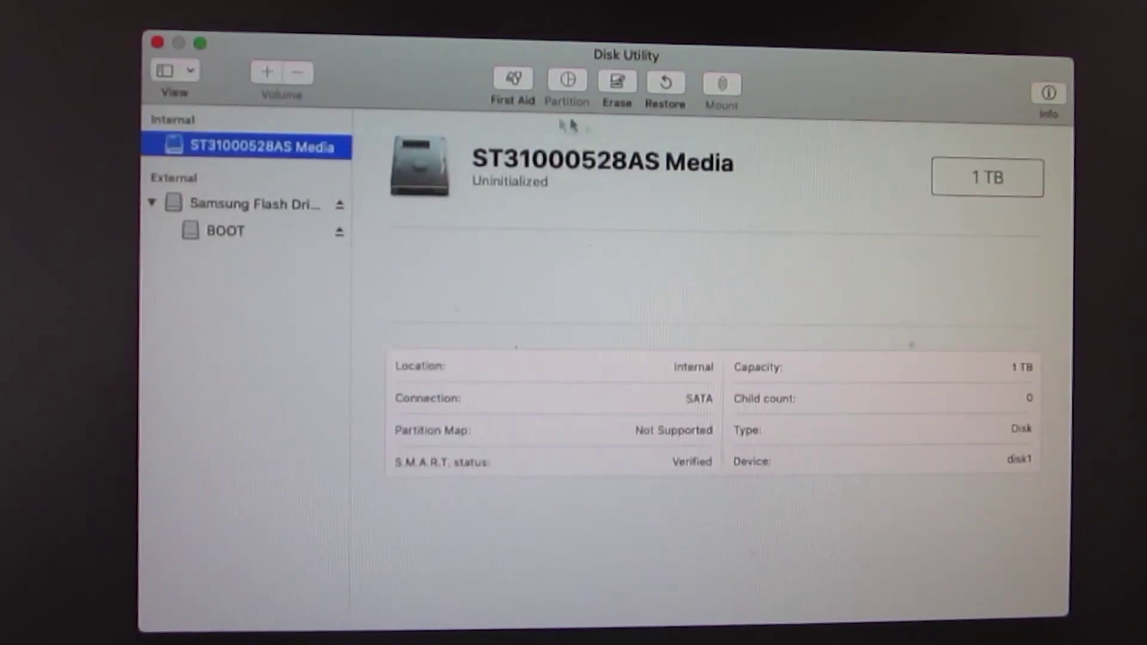
pyautogui.click(633, 91)
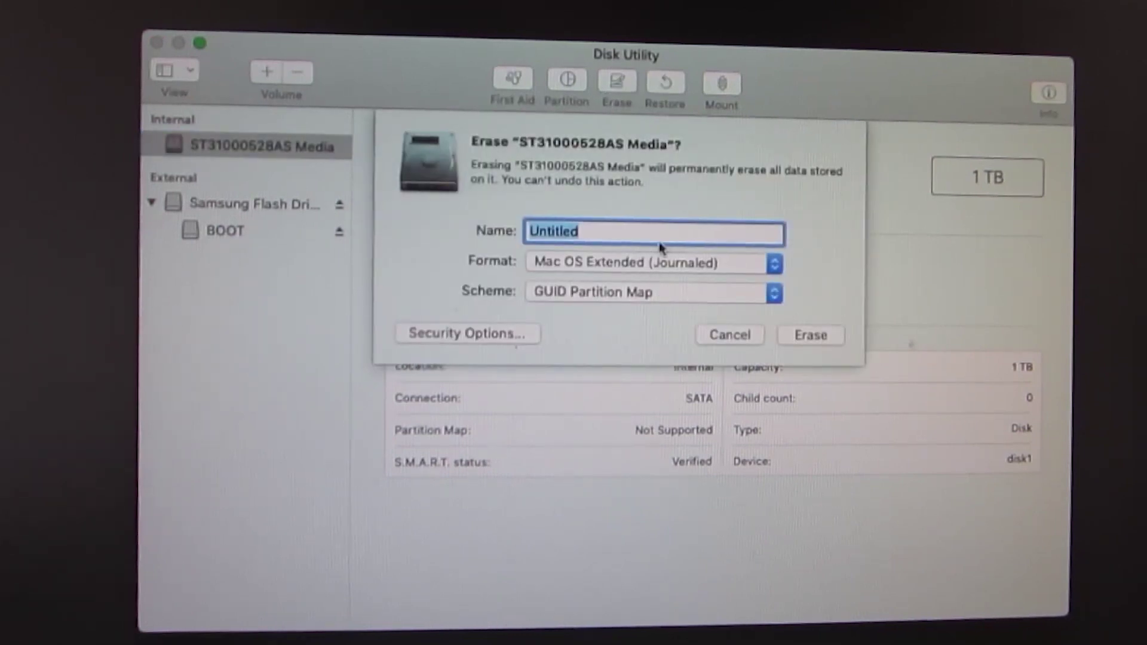
pyautogui.click(808, 338)
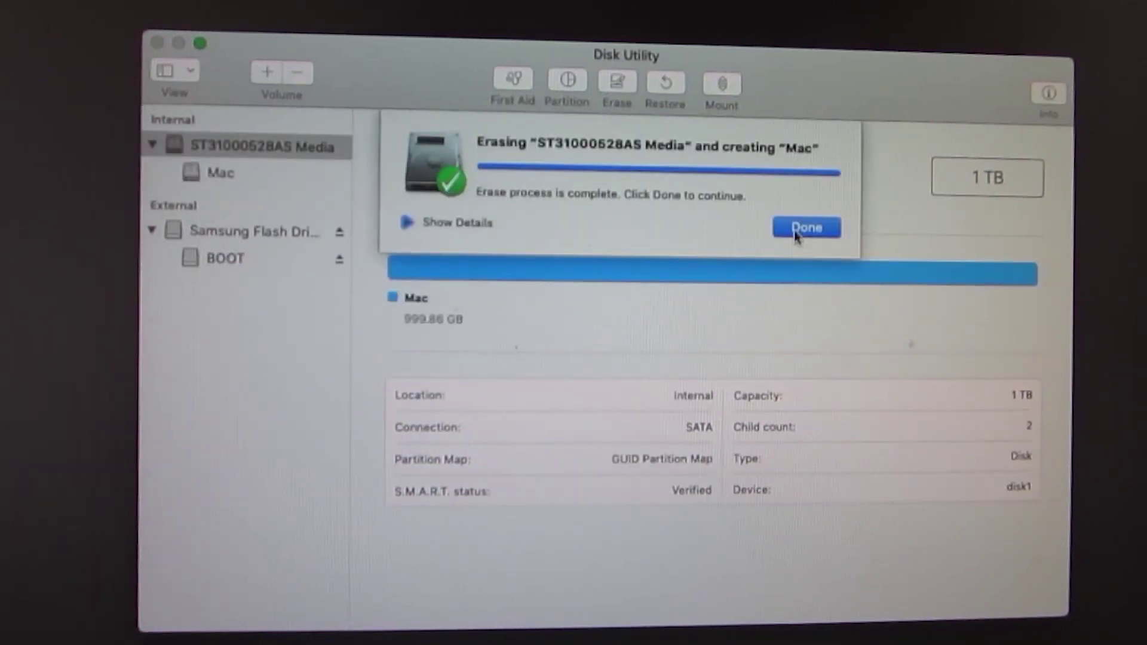
pyautogui.click(807, 227)
pyautogui.click(274, 182)
# Step: Start Reinstall macOS, enter the account name and create the computer account
pyautogui.click(156, 43)
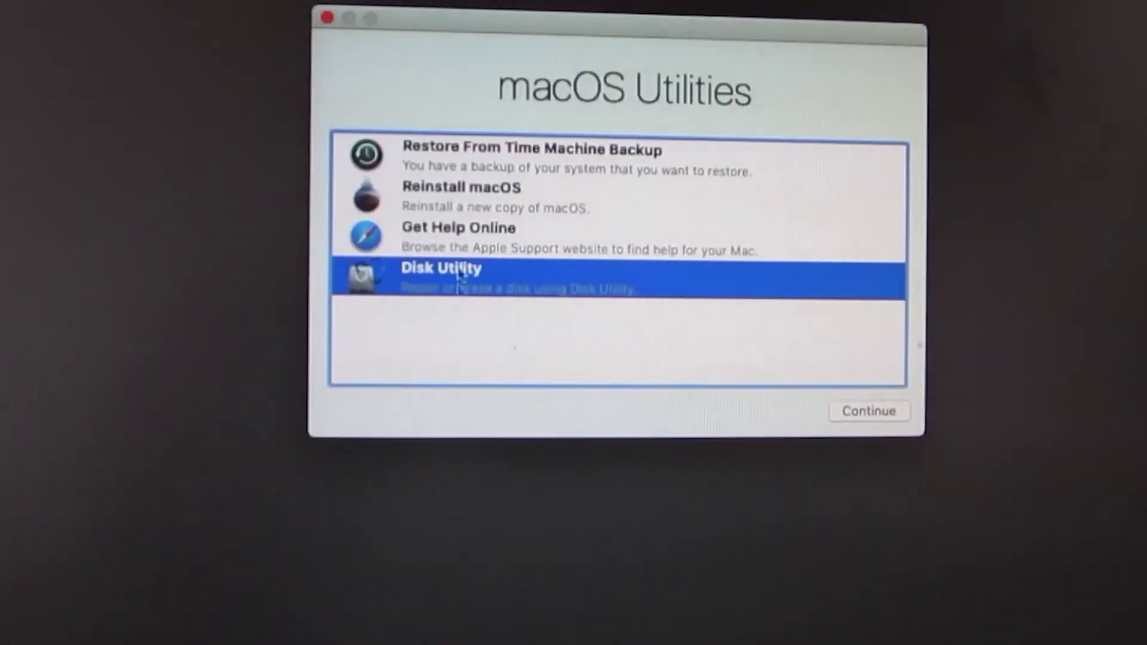
pyautogui.click(474, 201)
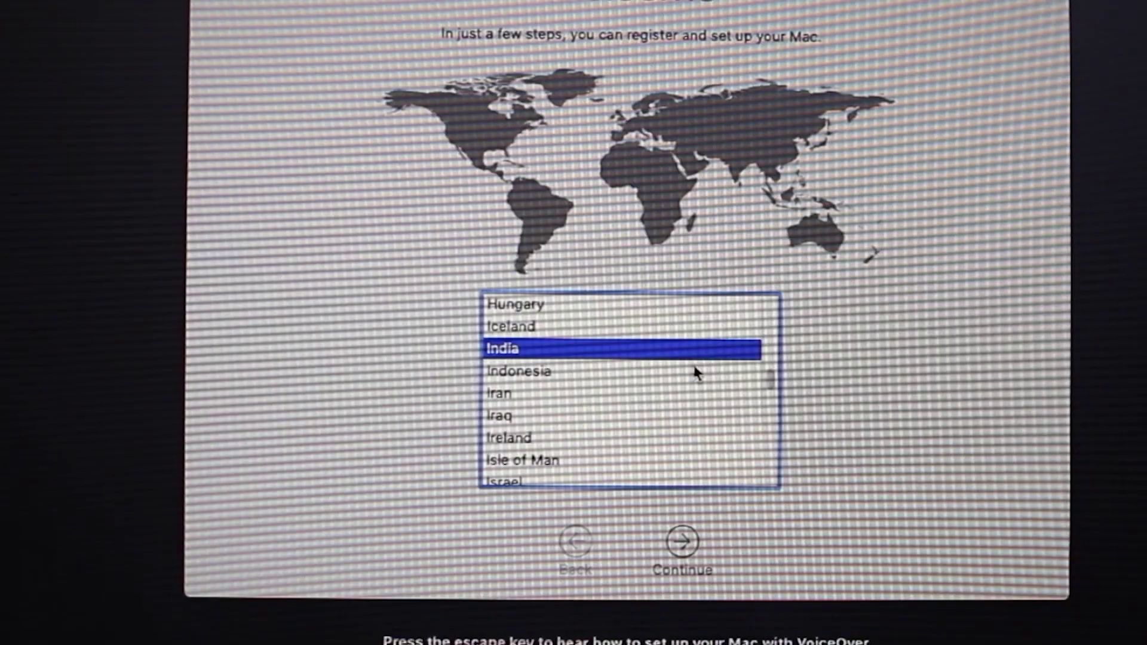
pyautogui.click(681, 541)
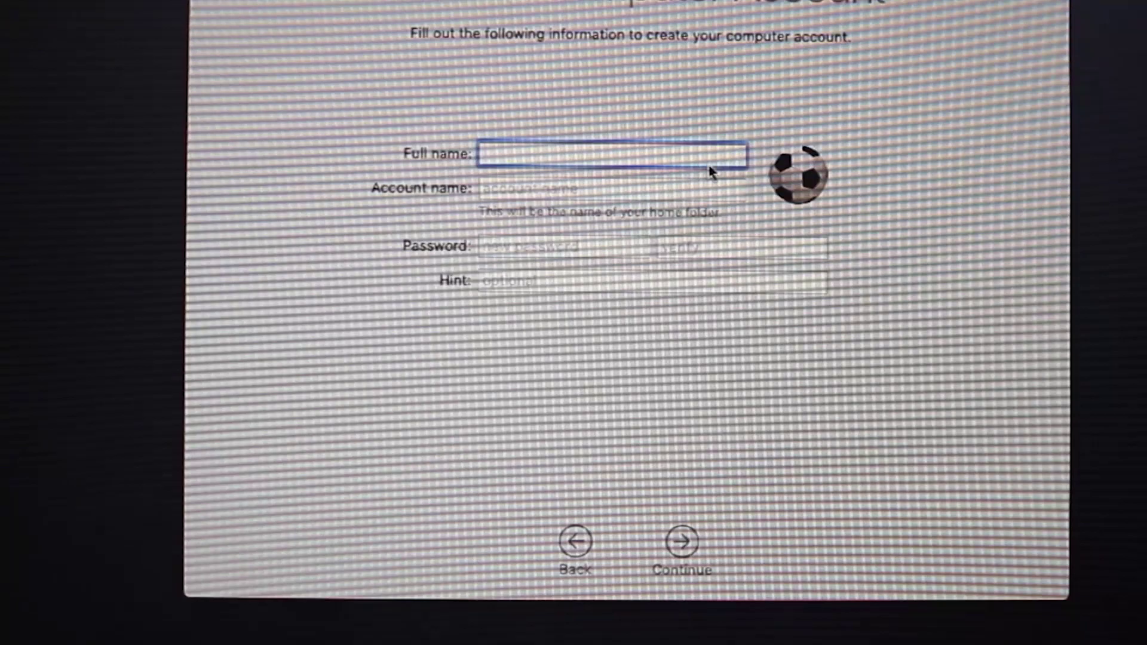
pyautogui.write('Akshay')
pyautogui.click(592, 249)
pyautogui.click(682, 540)
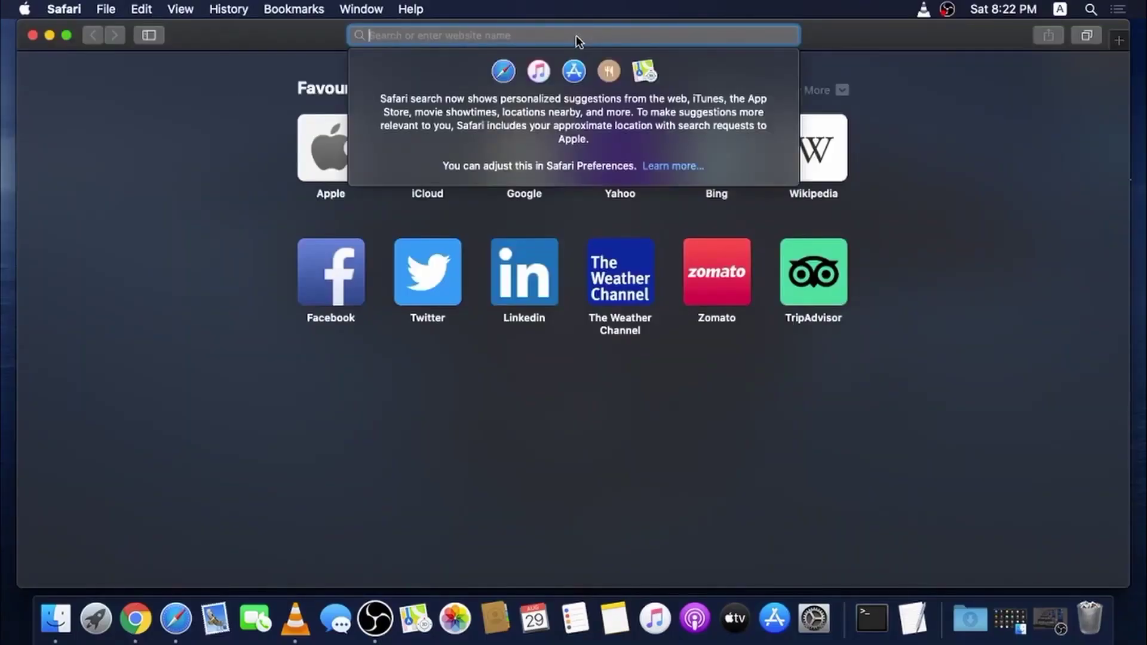
# Step: Search 'mount efi github', open corpnewt/MountEFI and download it as a ZIP
pyautogui.write('mount efi github')
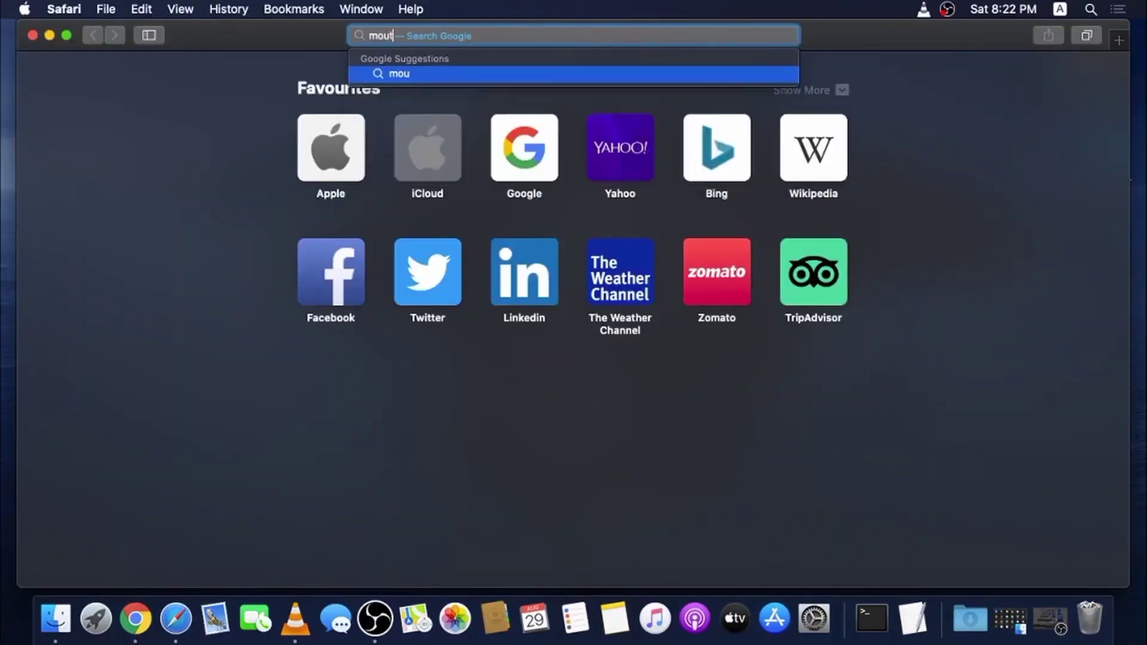
pyautogui.press('Return')
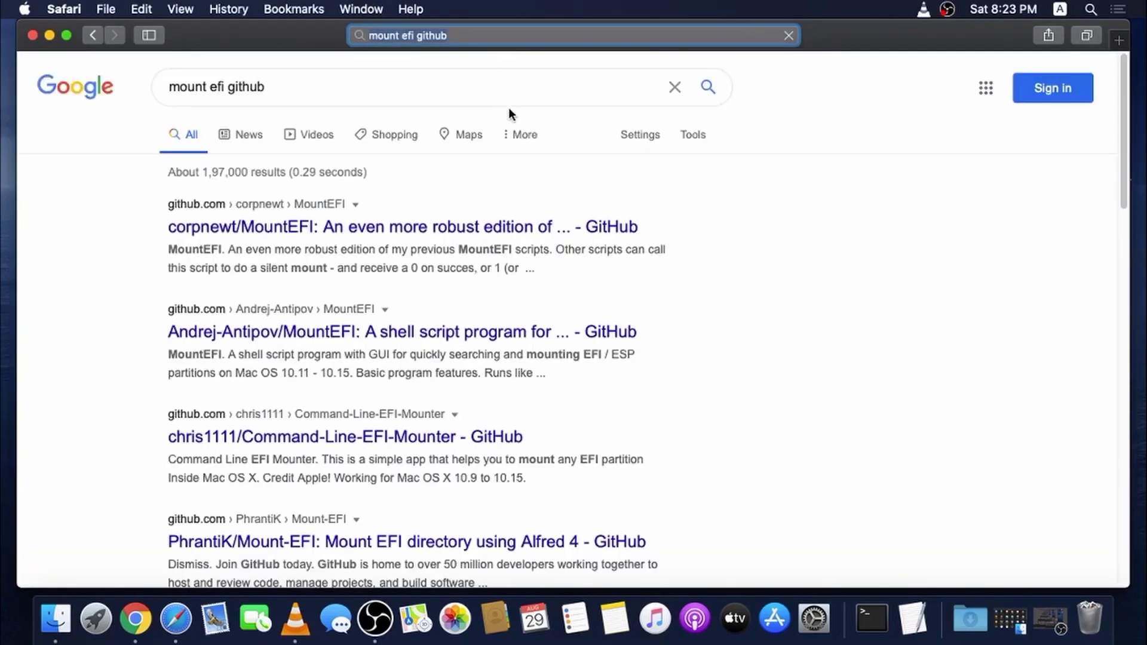
pyautogui.click(380, 231)
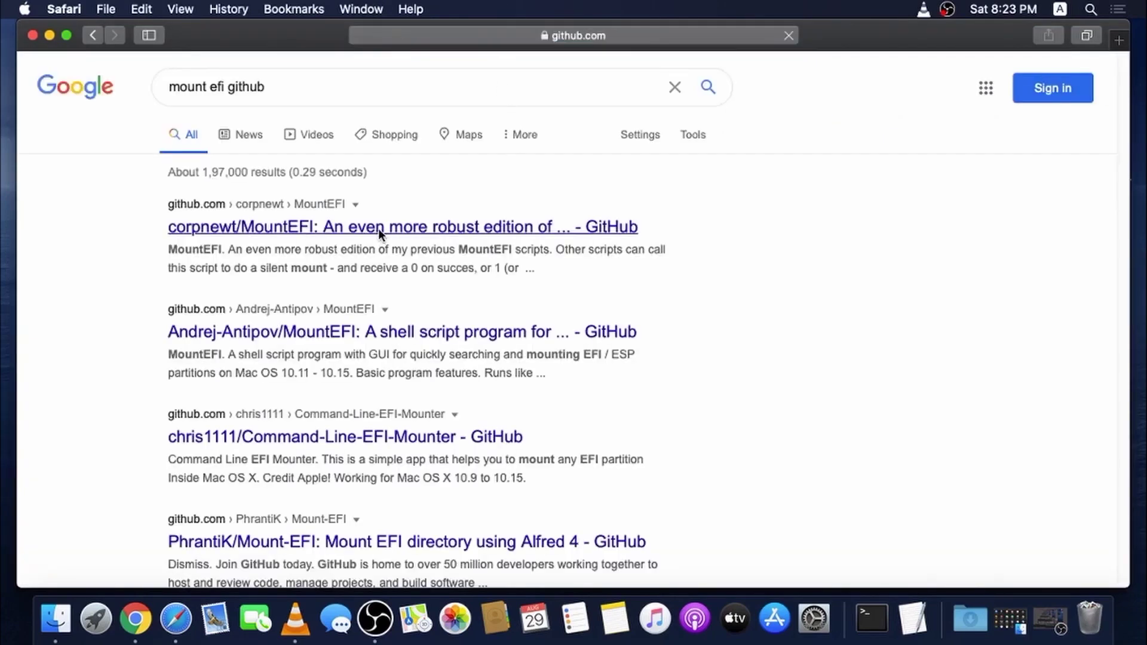
pyautogui.scroll(-6, 639, 230)
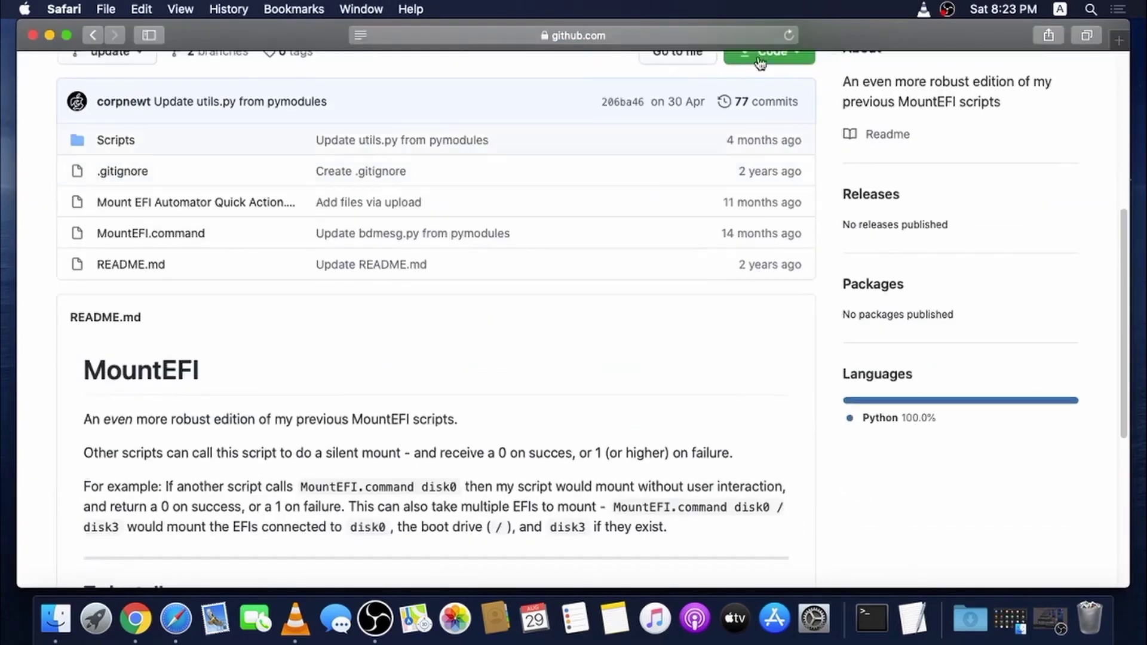
pyautogui.click(772, 64)
pyautogui.click(598, 266)
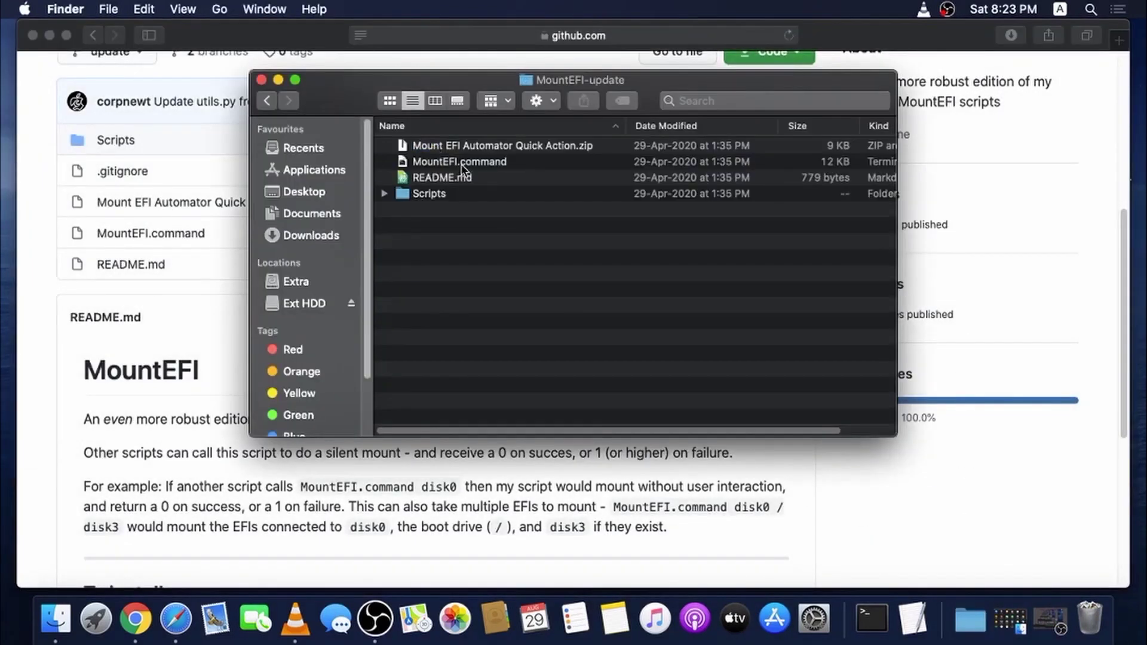
# Step: Run MountEFI.command, mount disk2's EFI with the admin password, then quit with q
pyautogui.rightClick(463, 169)
pyautogui.click(487, 175)
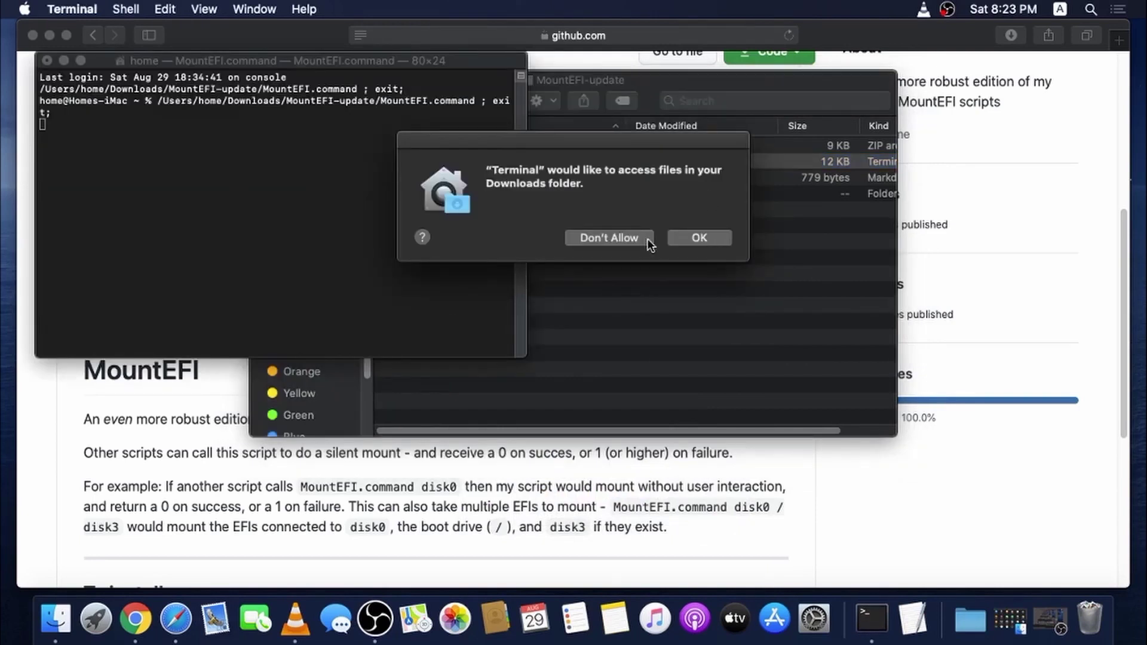
pyautogui.click(684, 237)
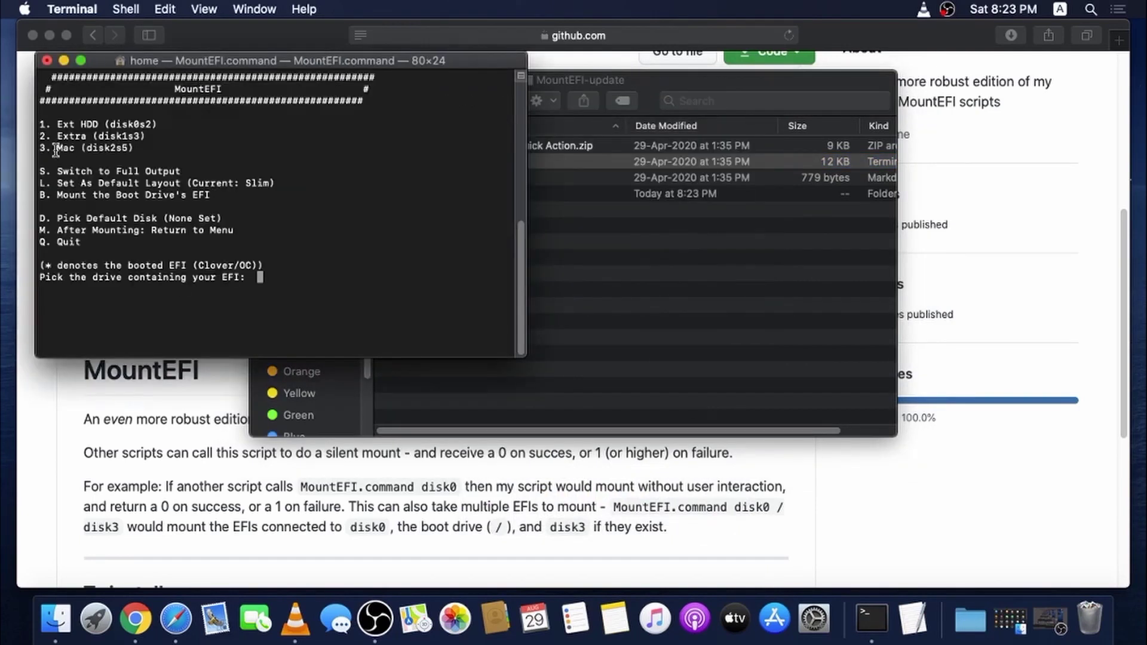
pyautogui.write('disk2')
pyautogui.press('Return')
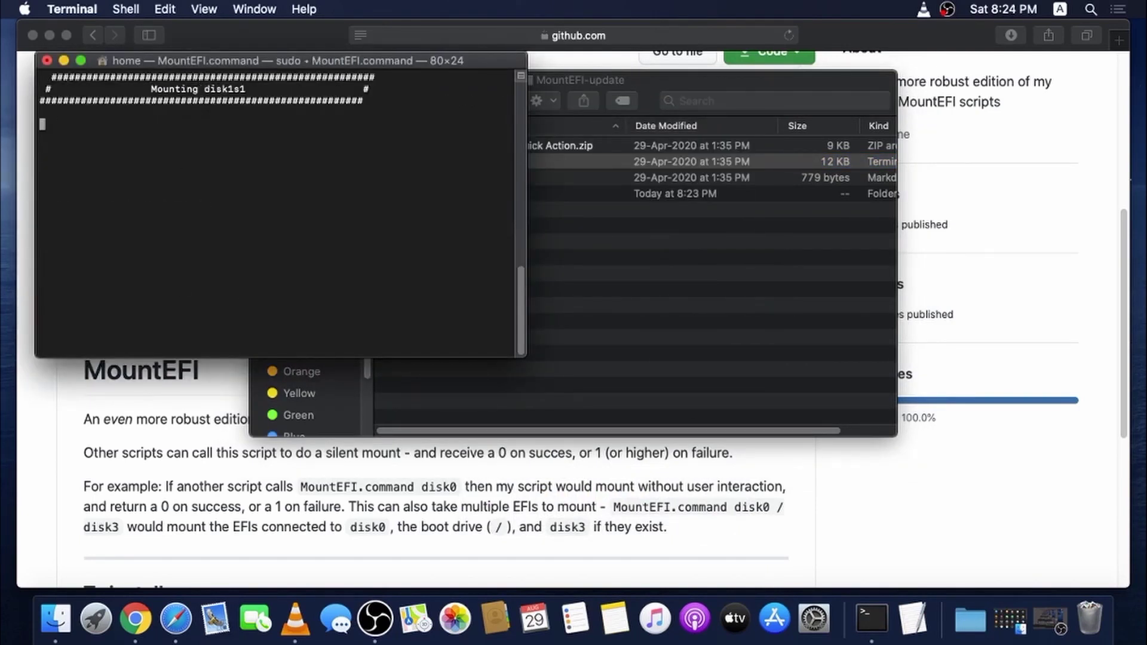
pyautogui.press('Return')
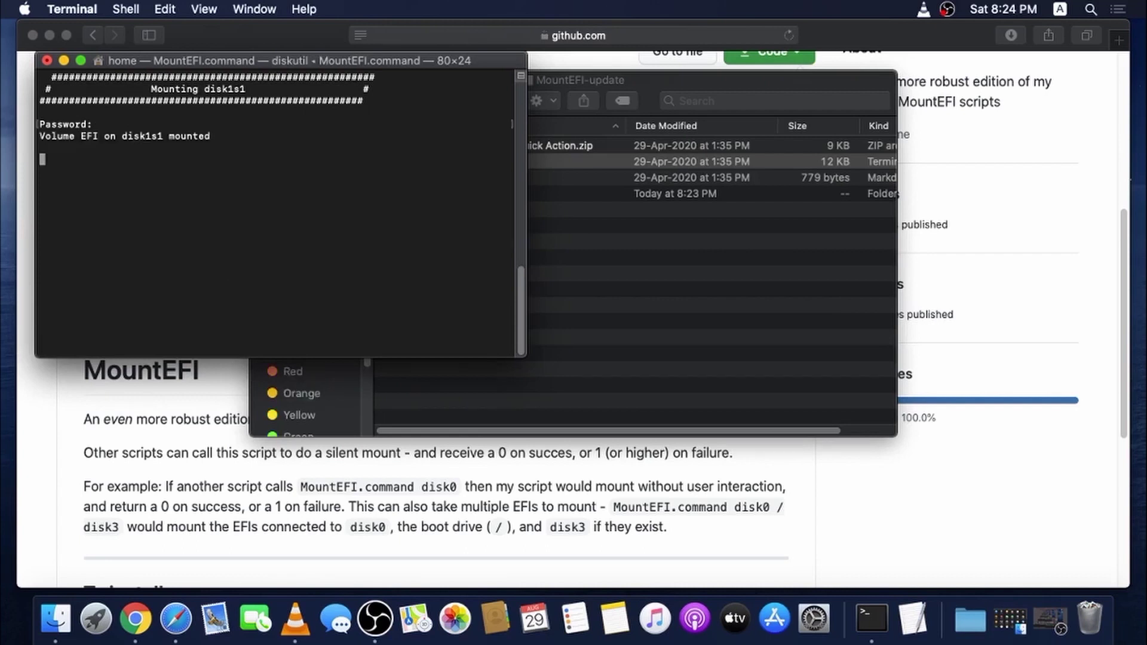
pyautogui.write('q')
pyautogui.press('Return')
pyautogui.click(47, 60)
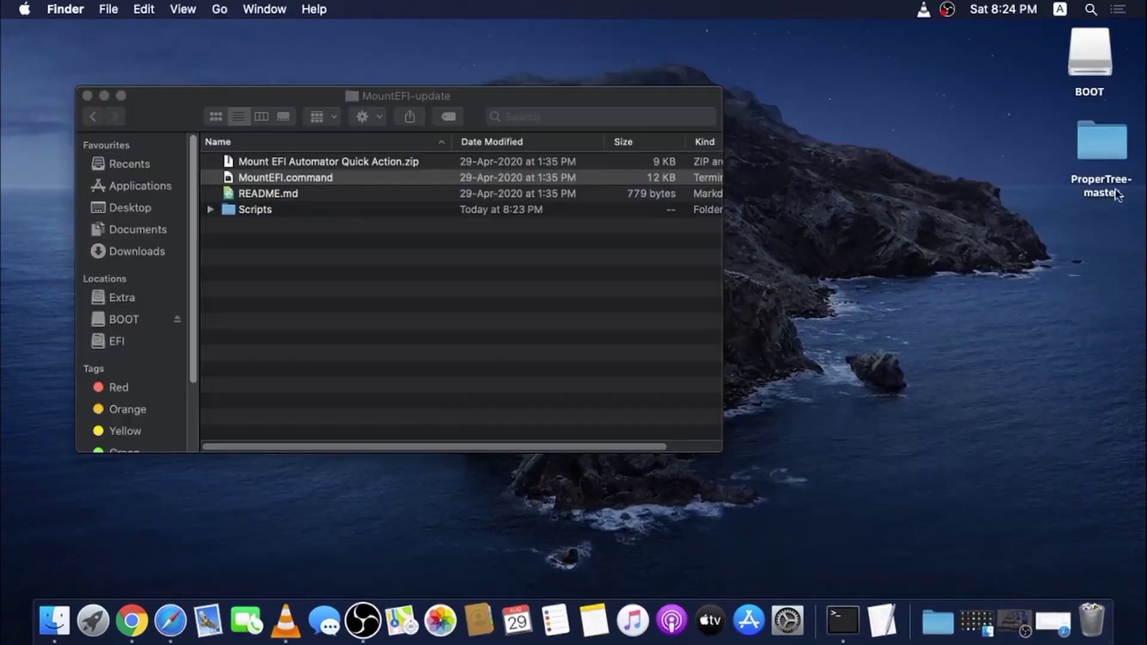
# Step: Open the BOOT USB drive, select its EFI folder, then open the mounted EFI partition
pyautogui.doubleClick(1094, 56)
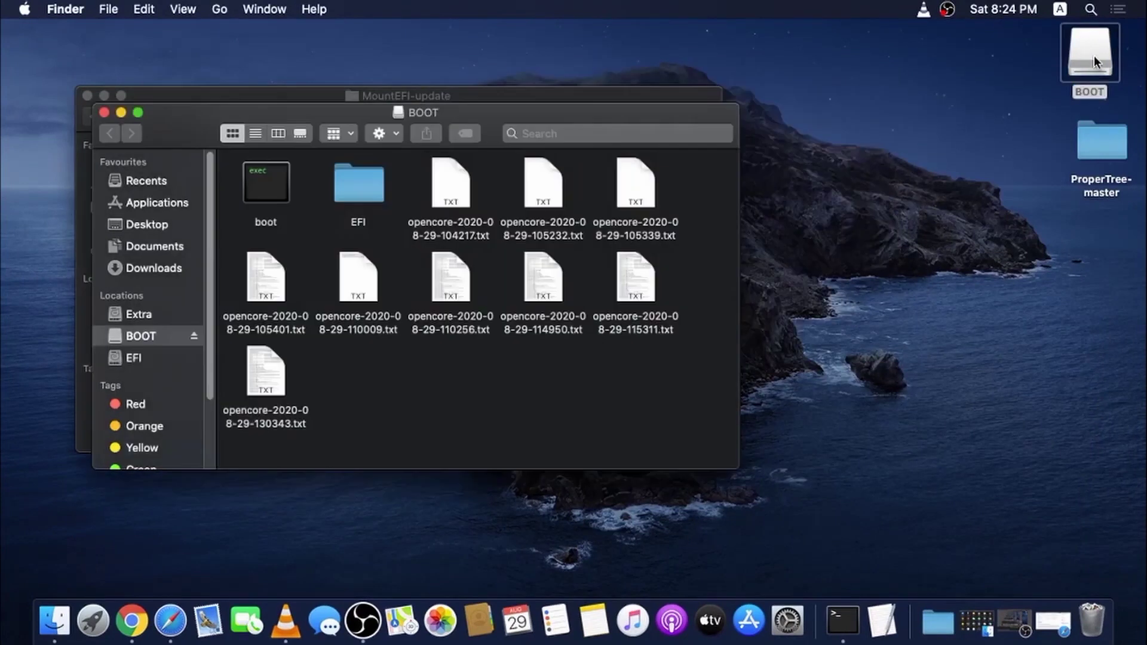
pyautogui.click(575, 182)
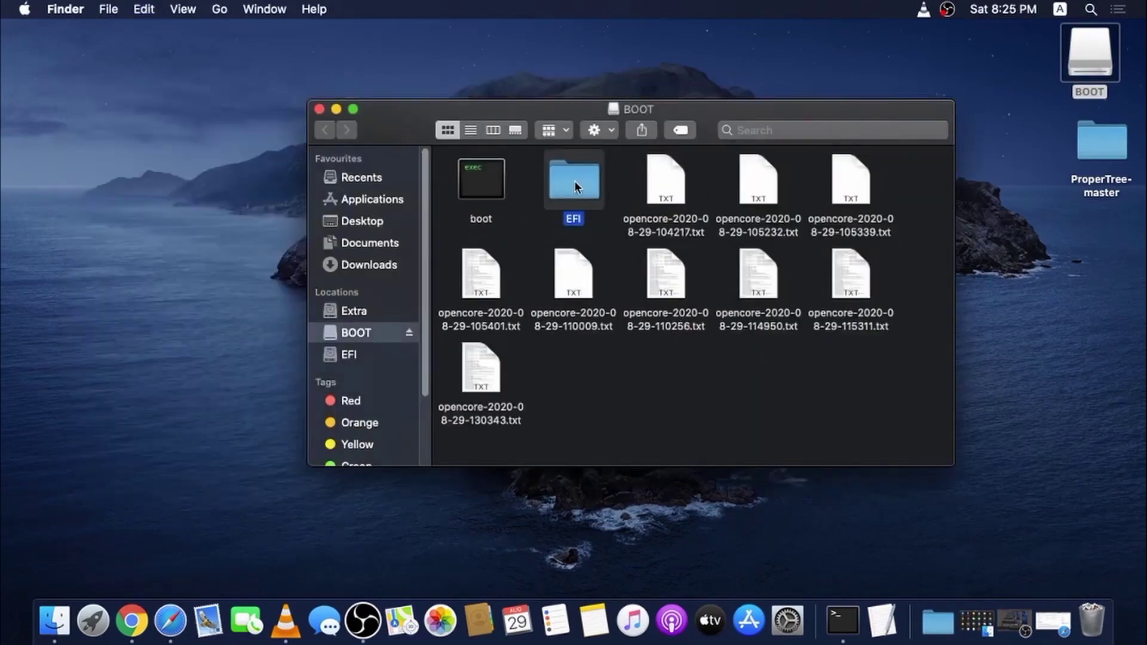
pyautogui.click(339, 350)
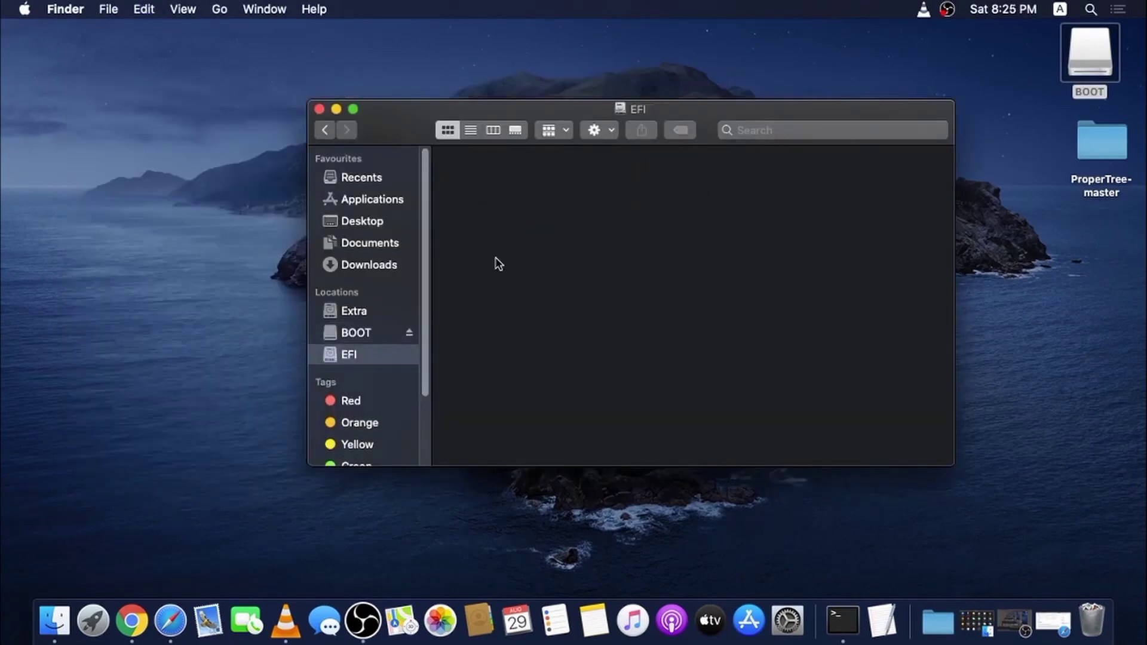